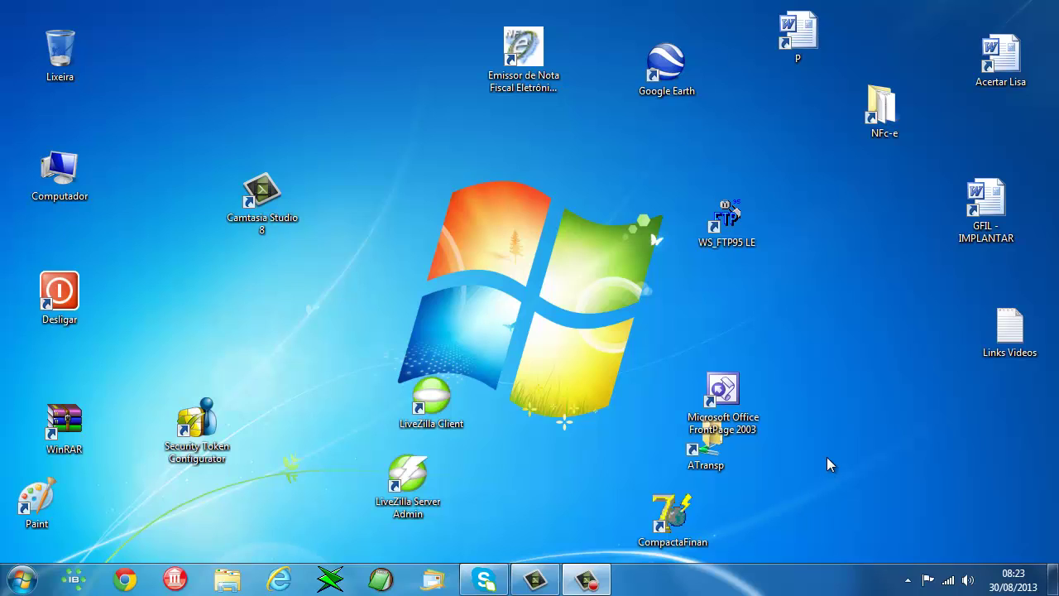
- Create a new empty folder named Apagavel on Disco Local (C:) from the Computador window
double_click(62, 178)
left_click(109, 370)
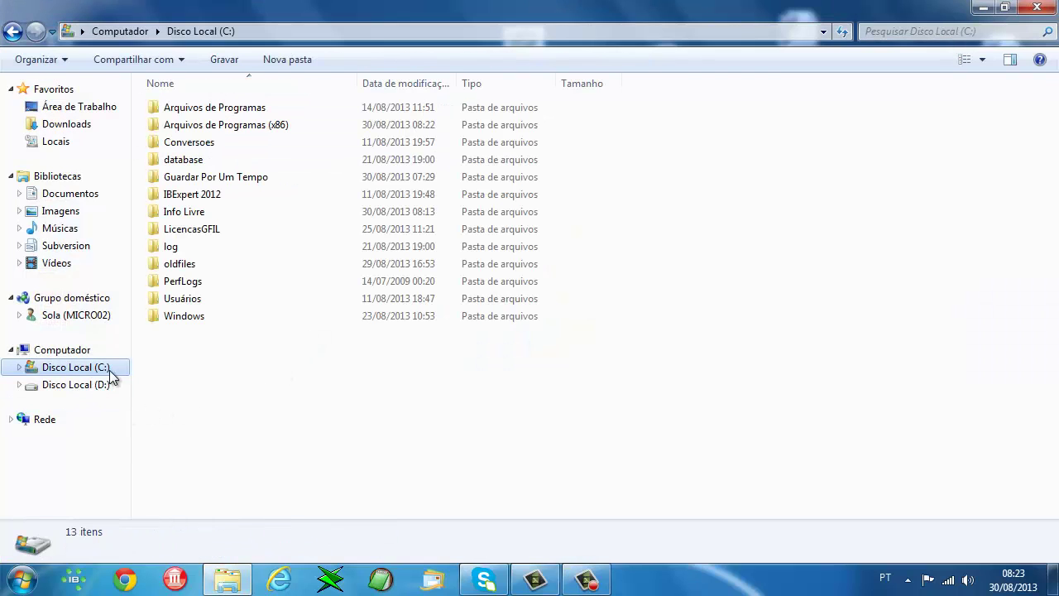
right_click(343, 433)
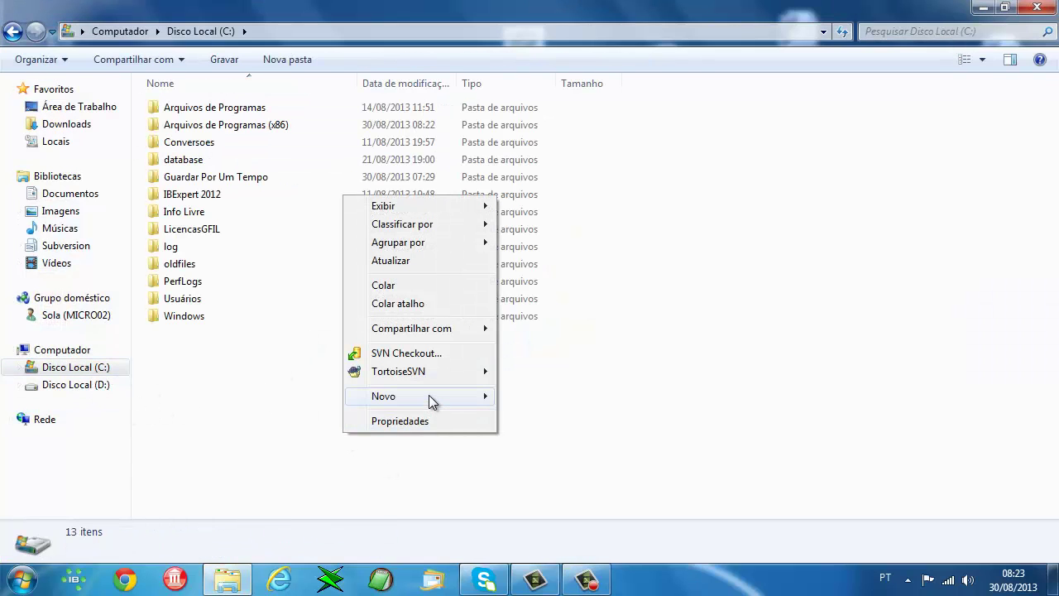
mouse_move(431, 401)
left_click(548, 397)
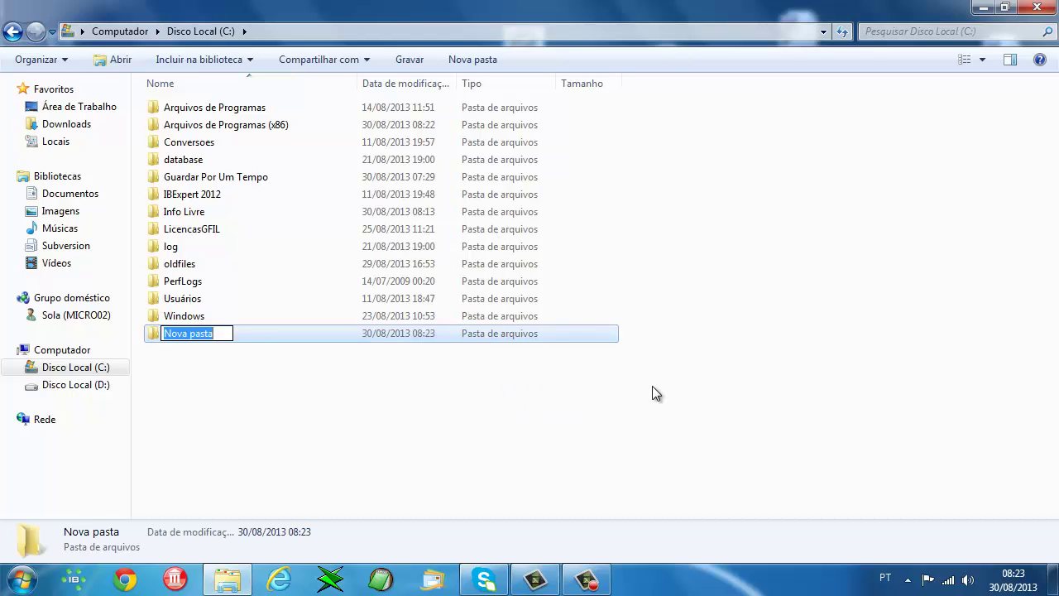
type("Apaga")
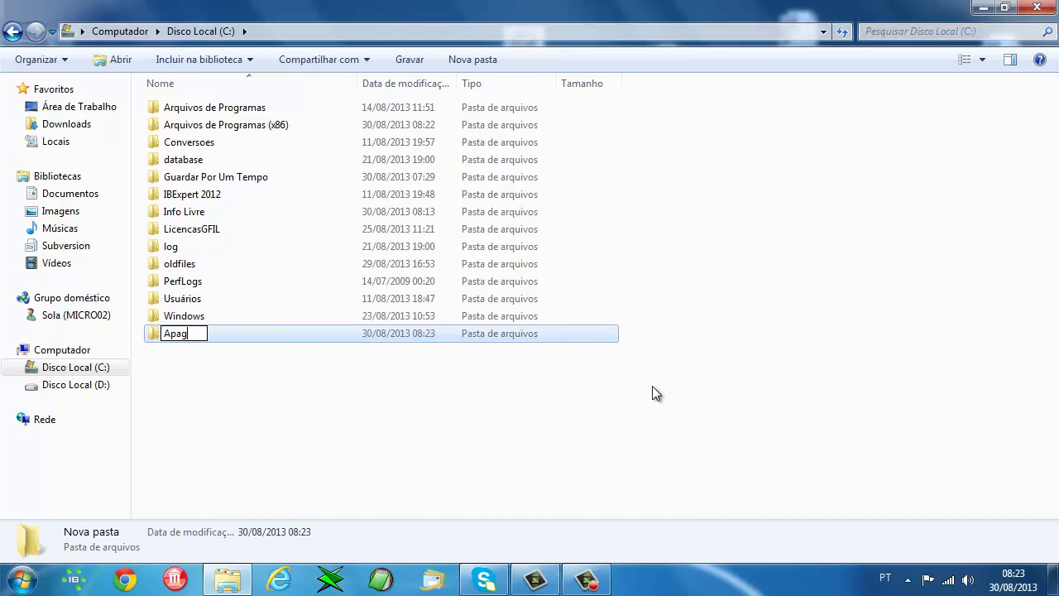
type("vel")
key("Return")
key("Return")
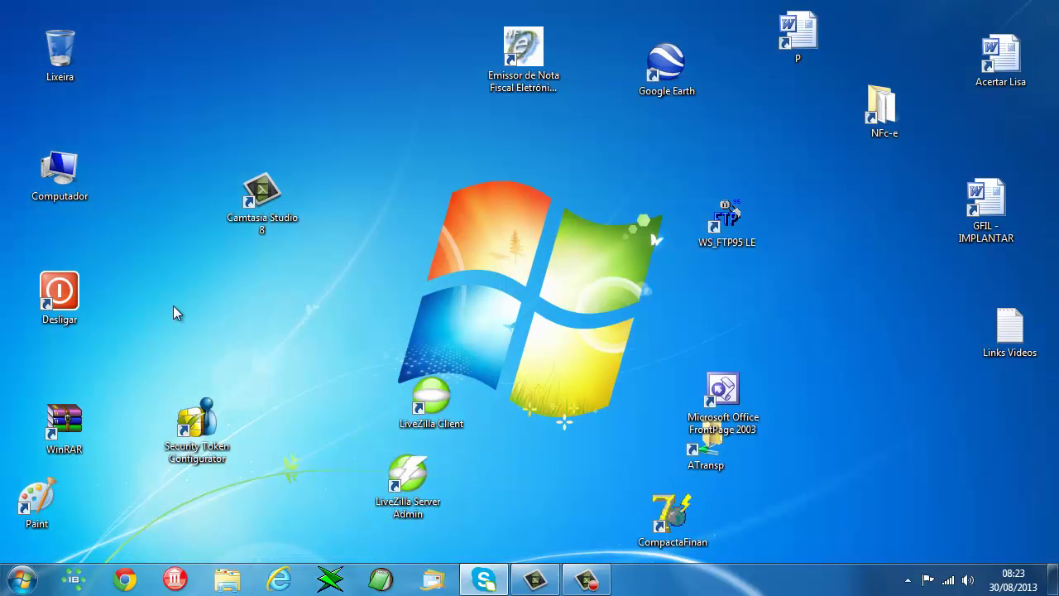
left_click(125, 579)
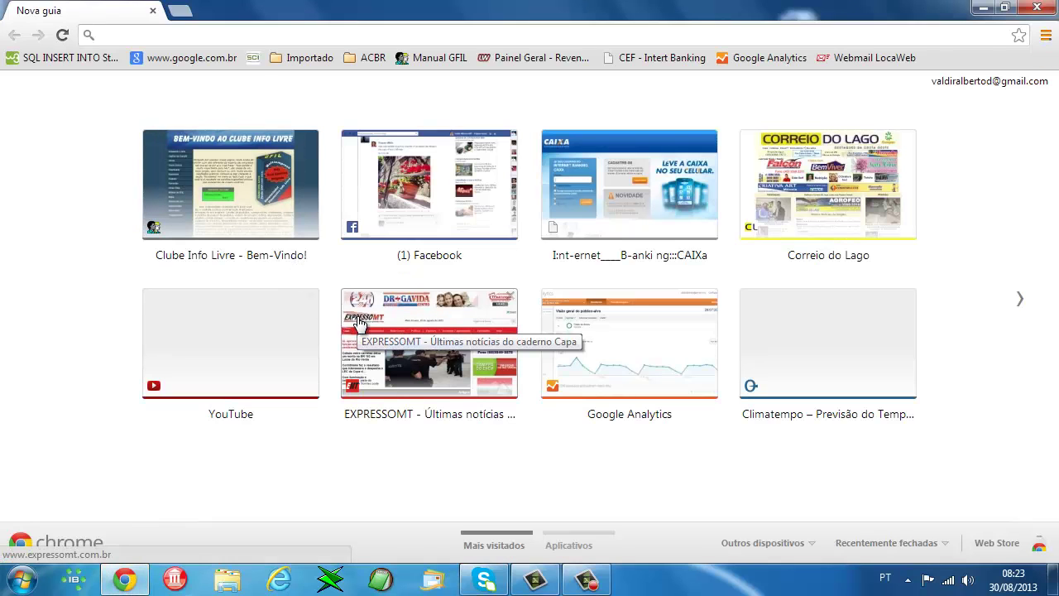
type("ww")
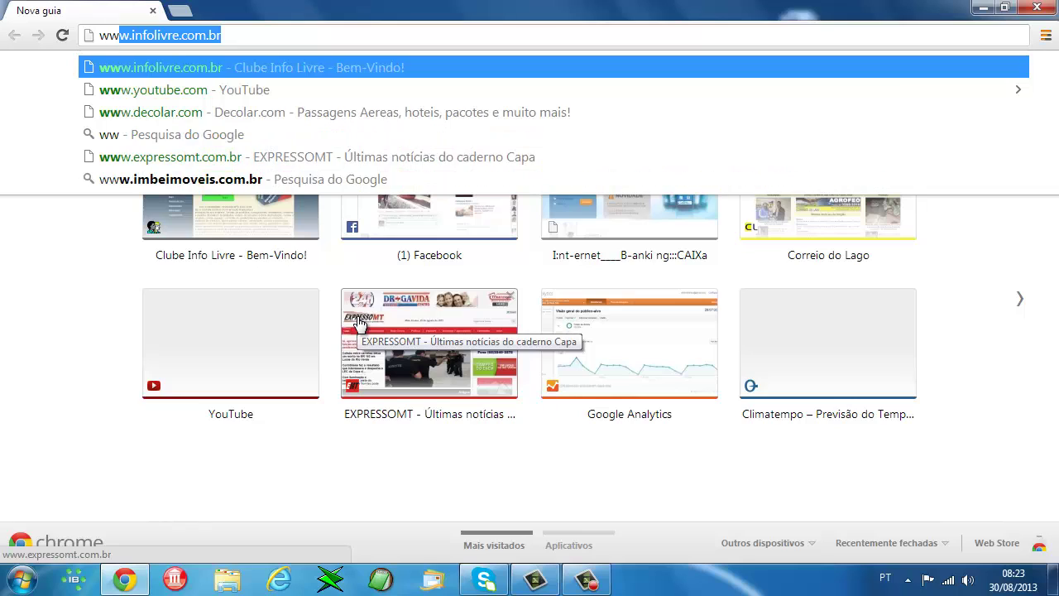
type("w")
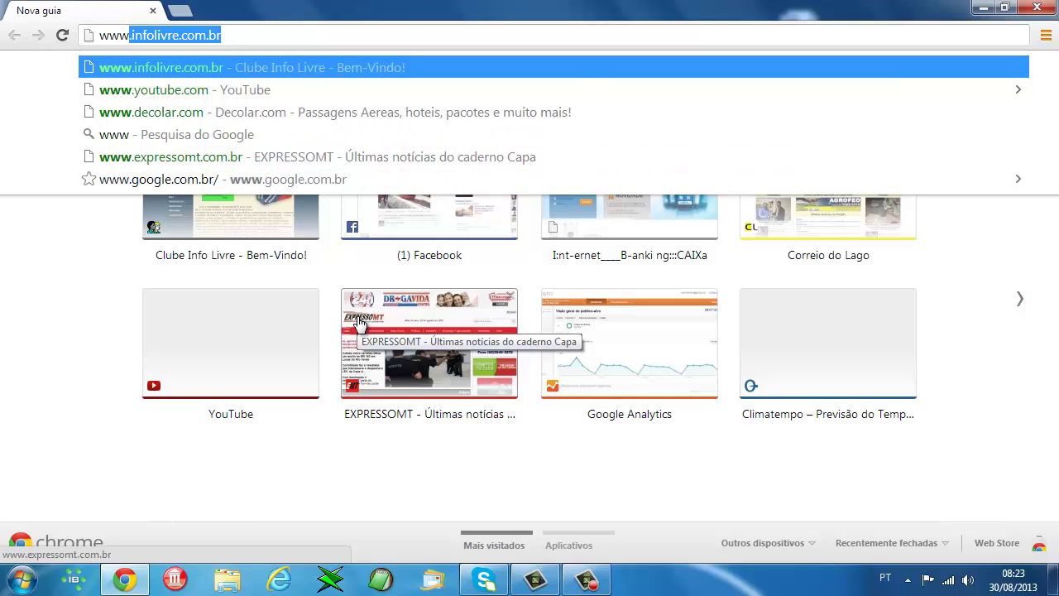
type("..")
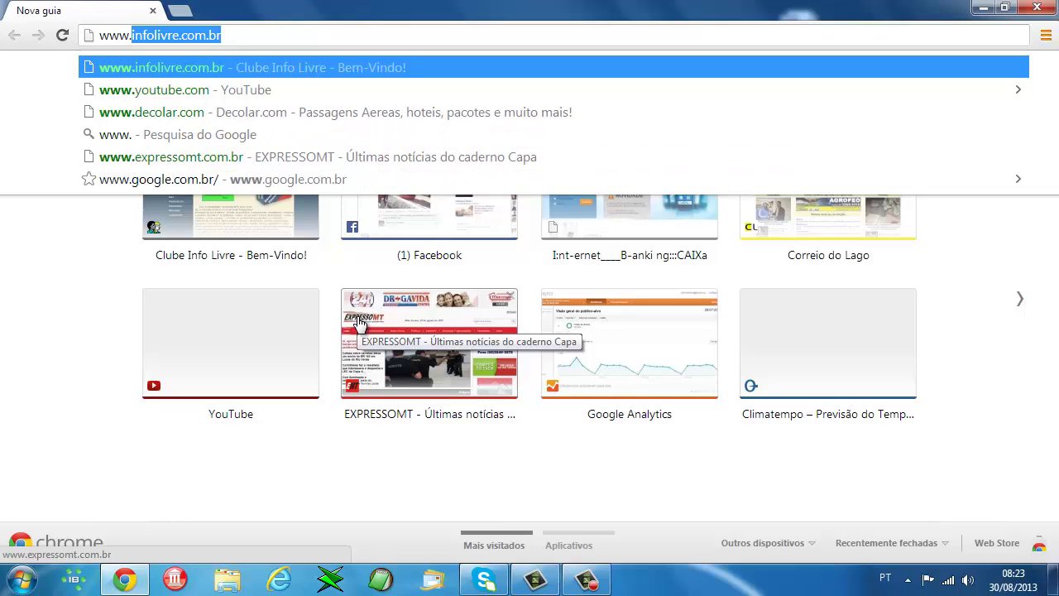
key("Return")
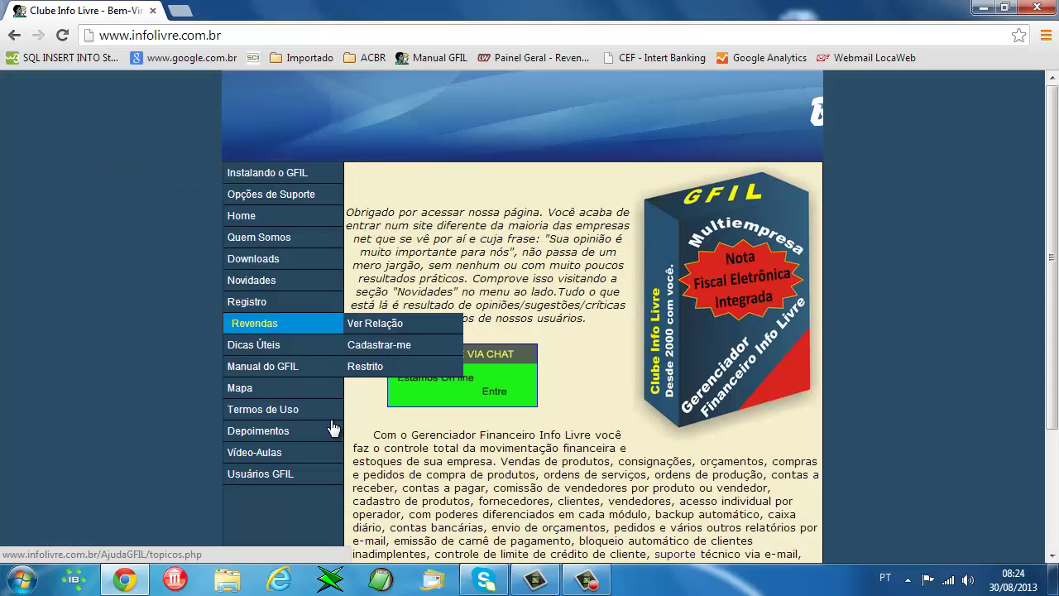
left_click(253, 258)
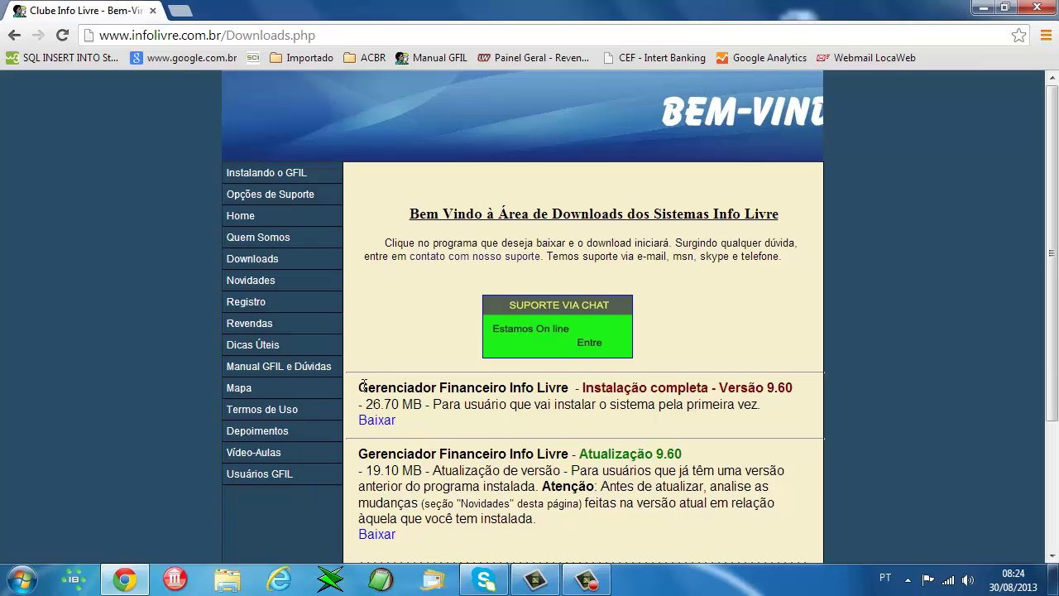
left_click_drag(475, 384, 709, 387)
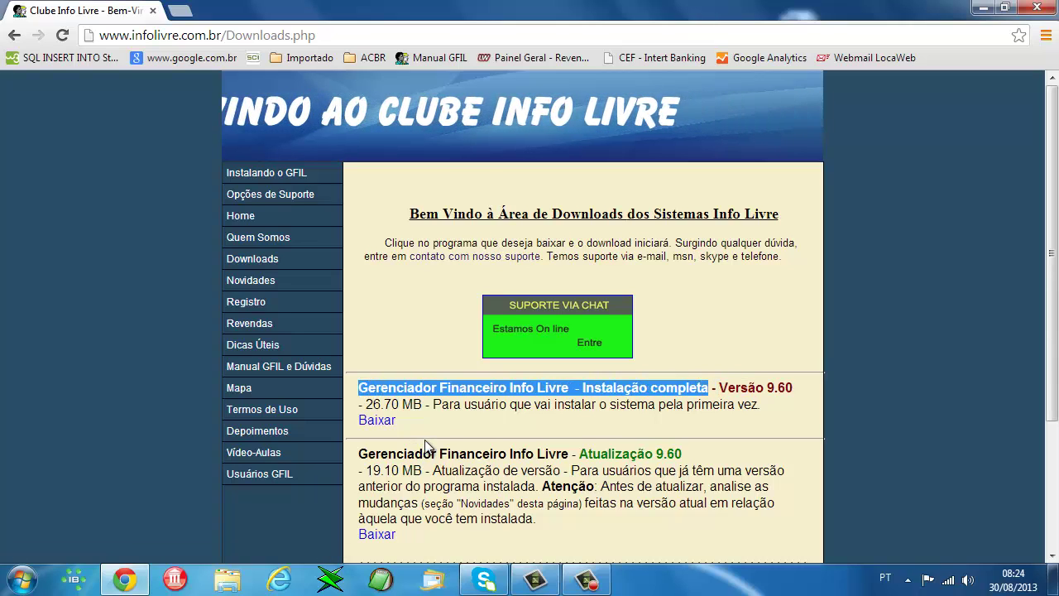
- Save the Instalação completa installer InstalaGFIL into the C:\Apagavel folder
right_click(375, 424)
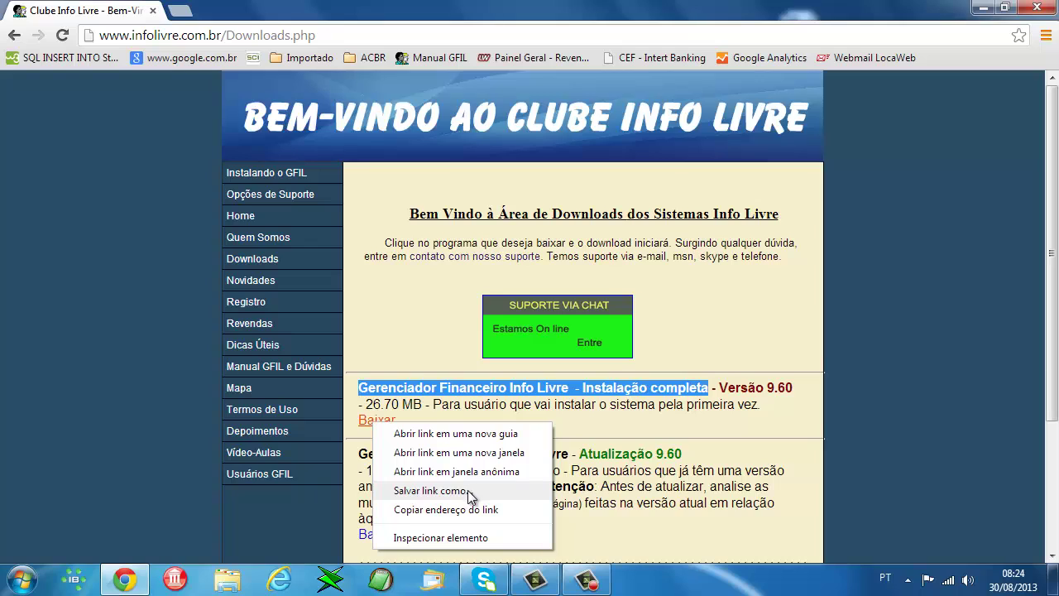
left_click(426, 495)
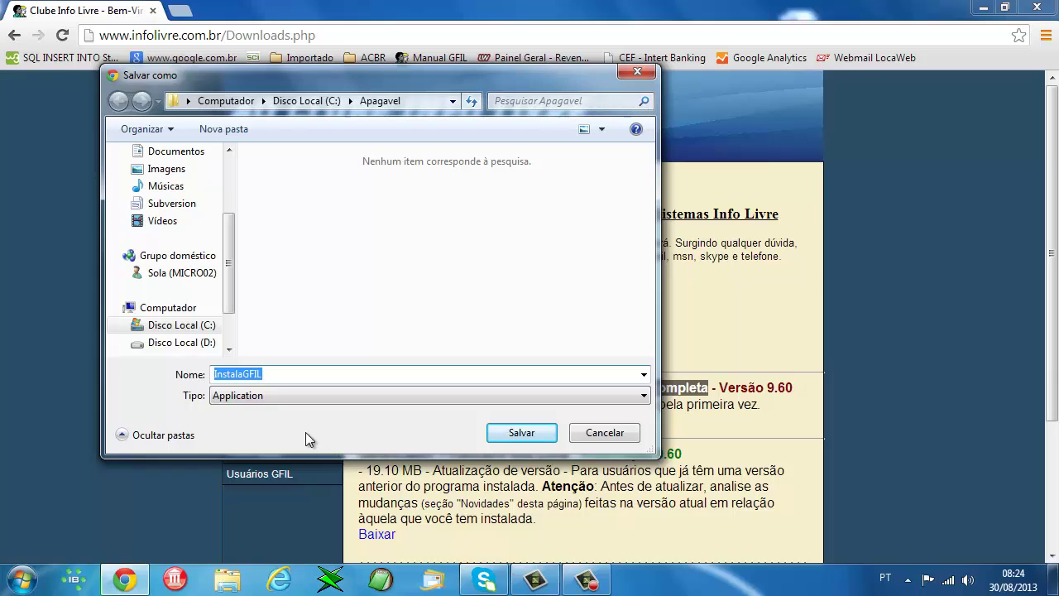
left_click(199, 326)
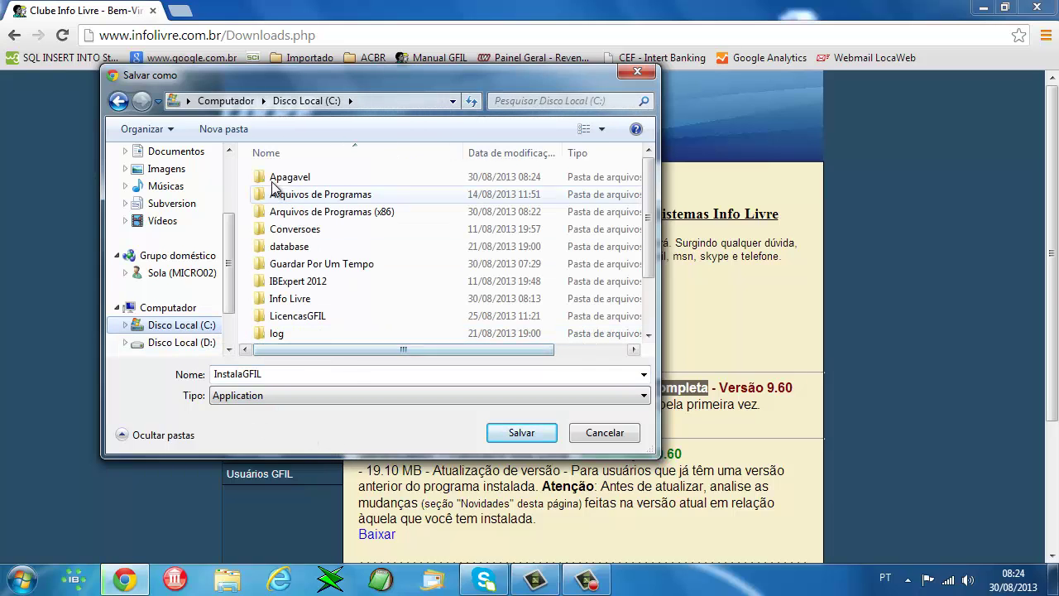
double_click(285, 176)
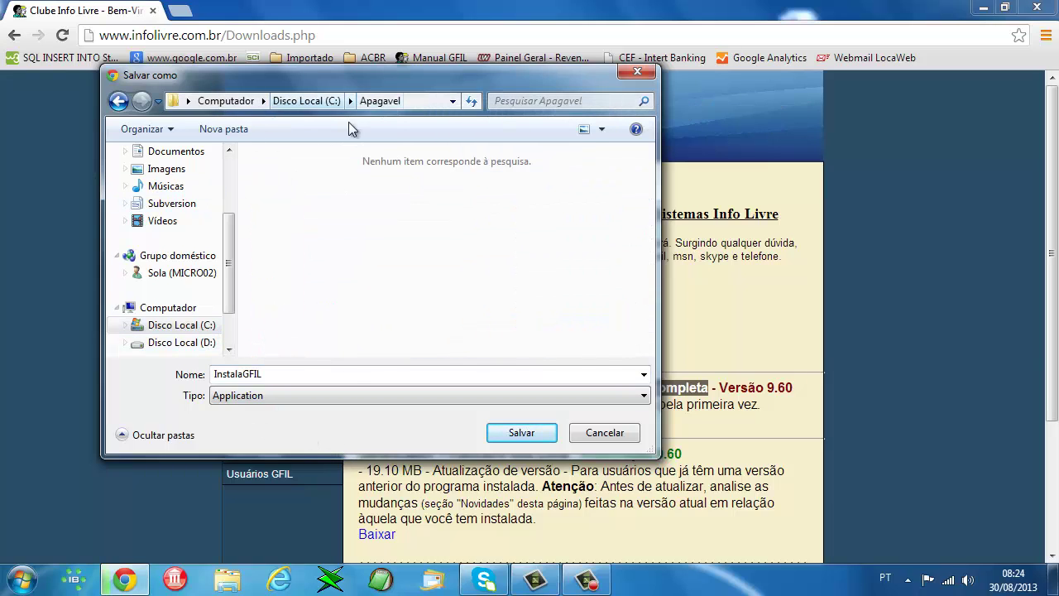
left_click(521, 432)
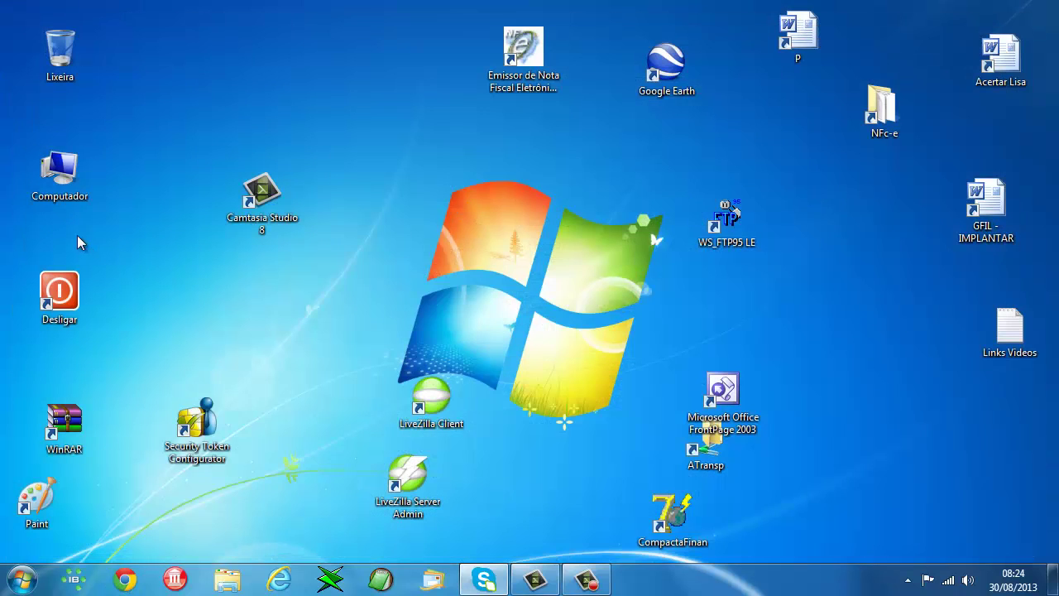
- Run InstalaGFIL from C:\Apagavel as administrator
double_click(60, 175)
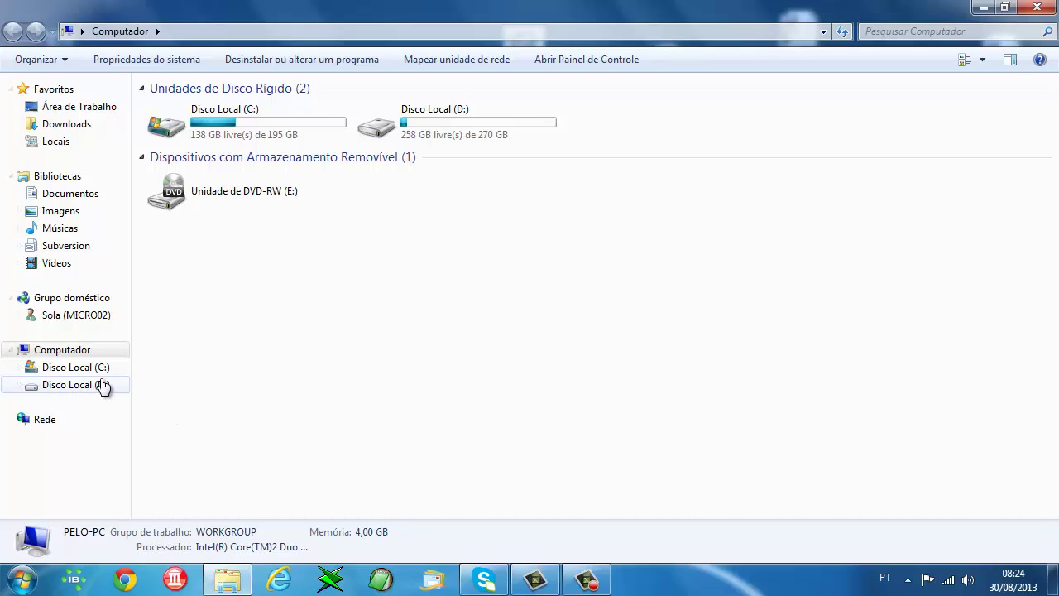
left_click(98, 369)
left_click(199, 108)
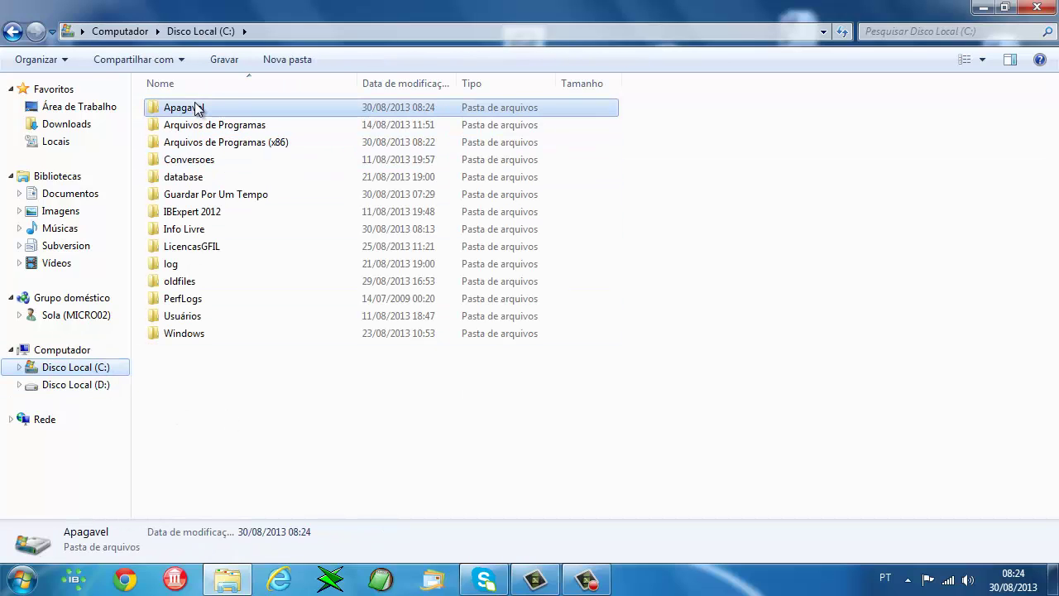
double_click(196, 109)
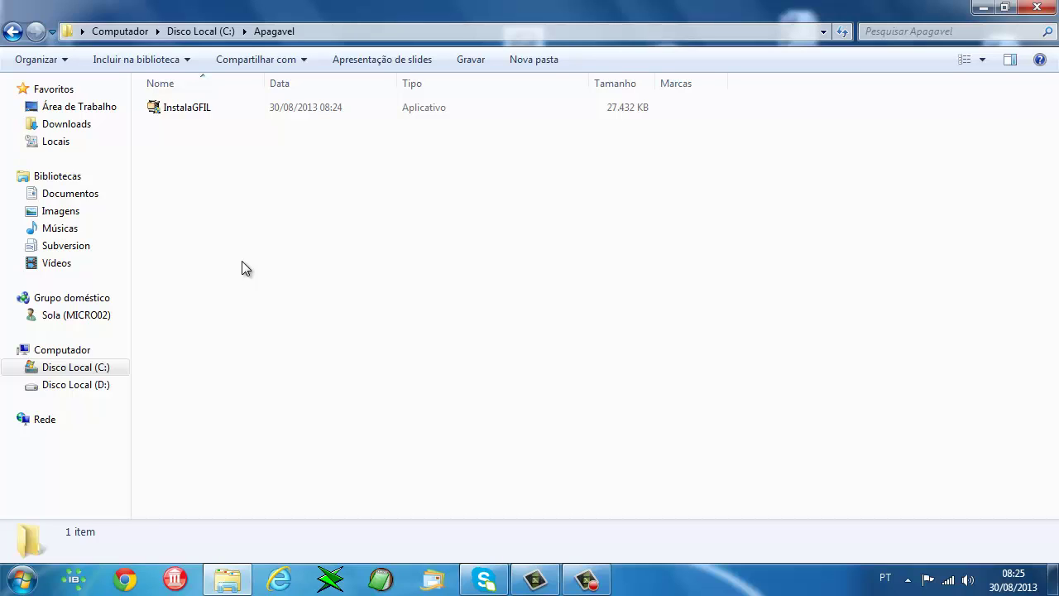
right_click(188, 108)
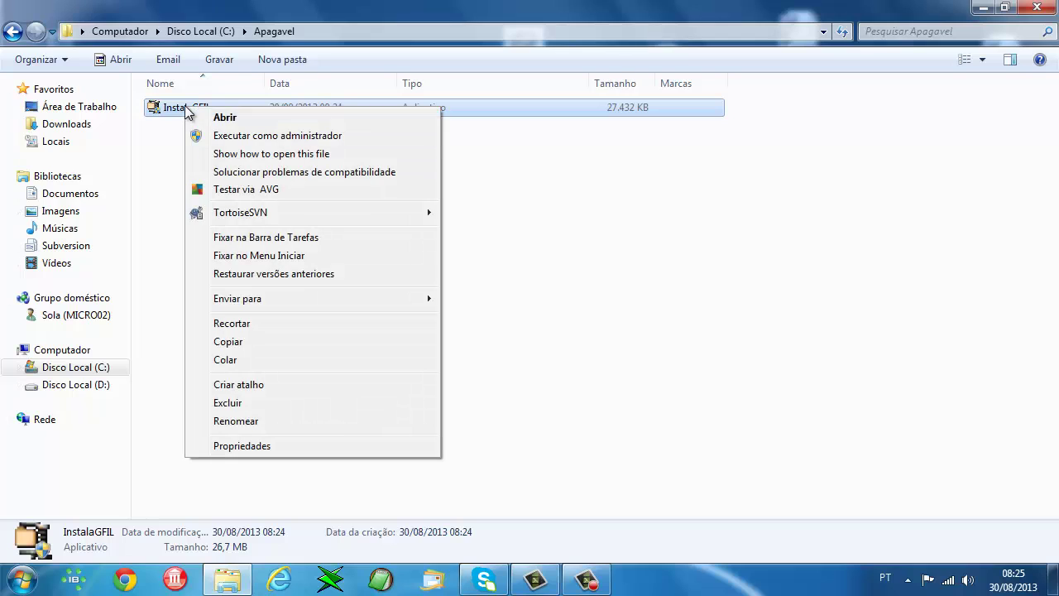
left_click(242, 136)
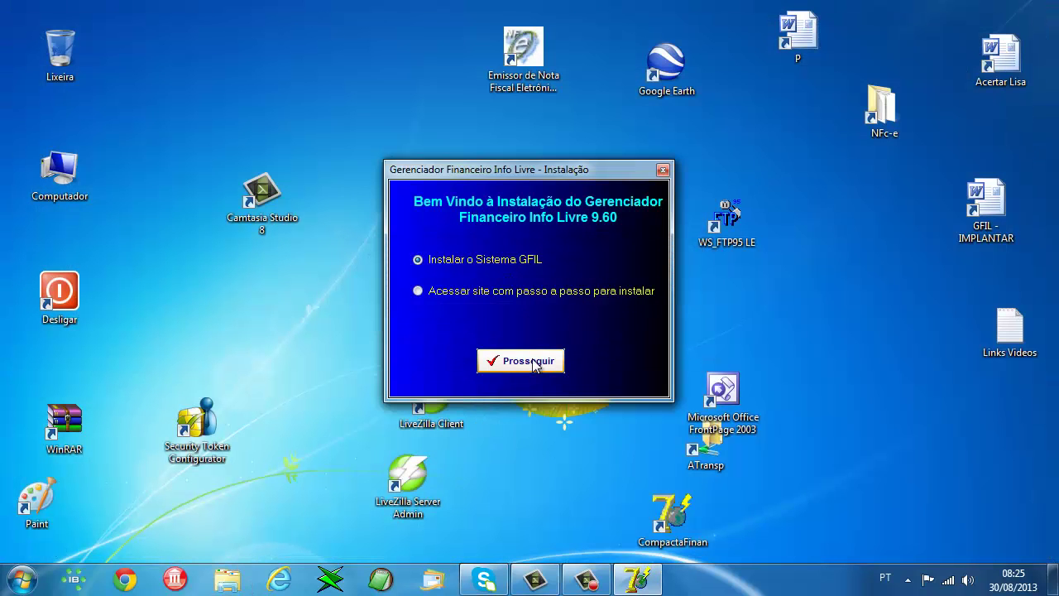
- Proceed with Instalar o Sistema GFIL and open the terms of use in the browser
left_click(527, 361)
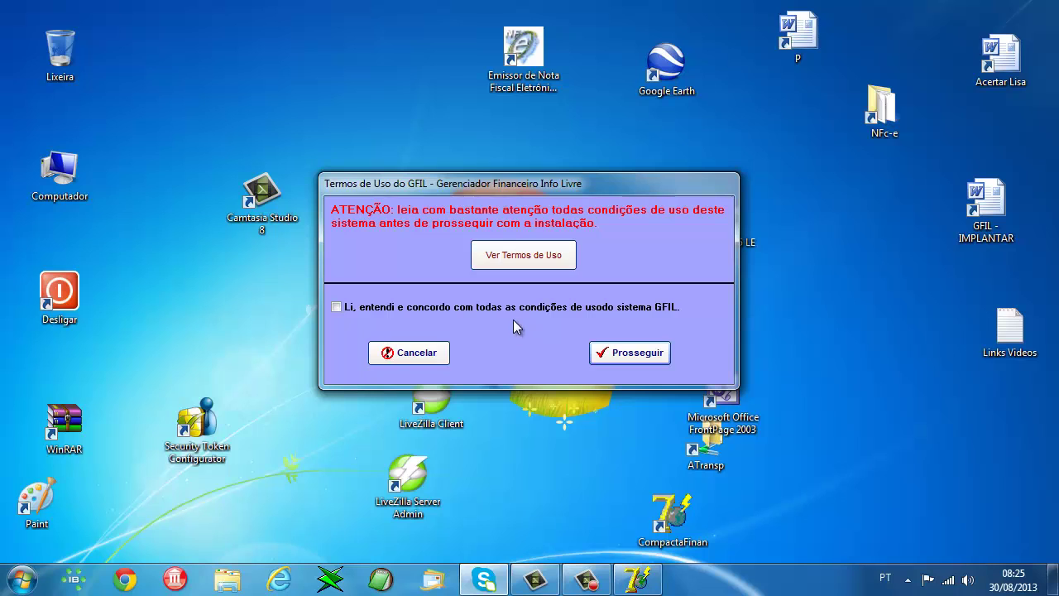
left_click(502, 251)
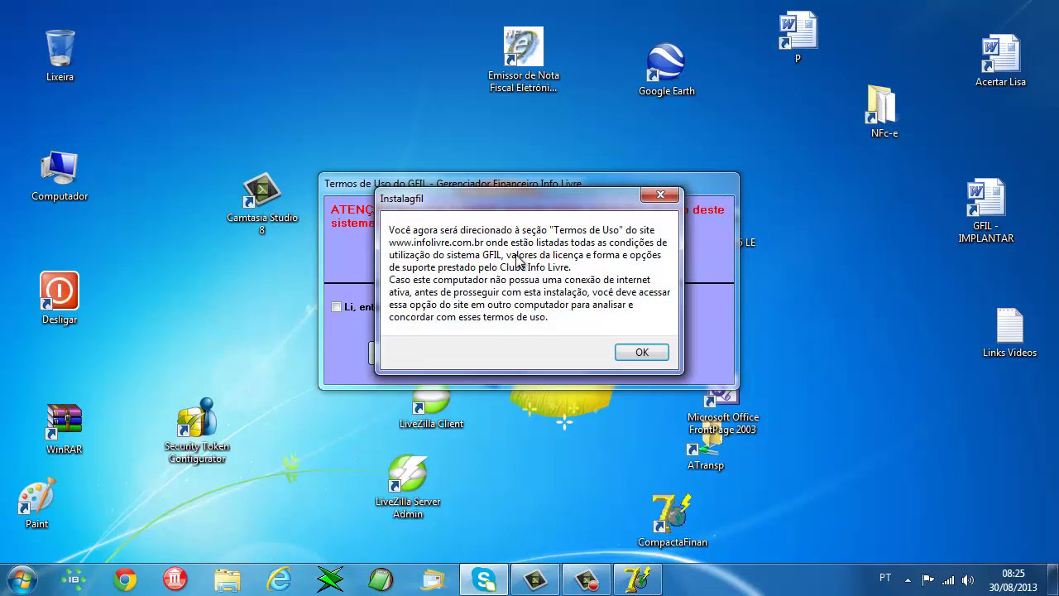
left_click(638, 354)
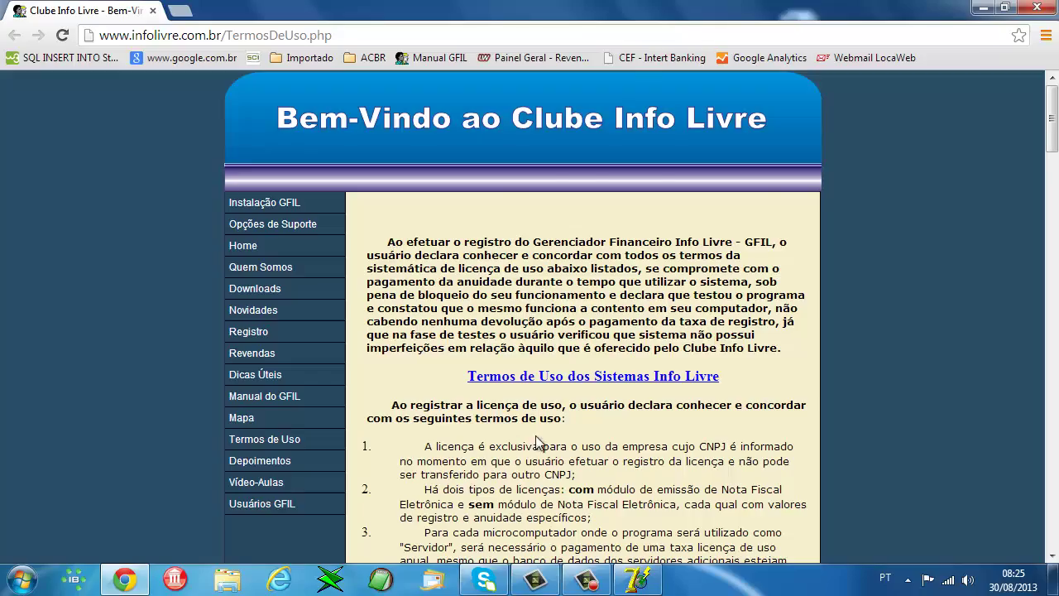
scroll(536, 443, "down", 15)
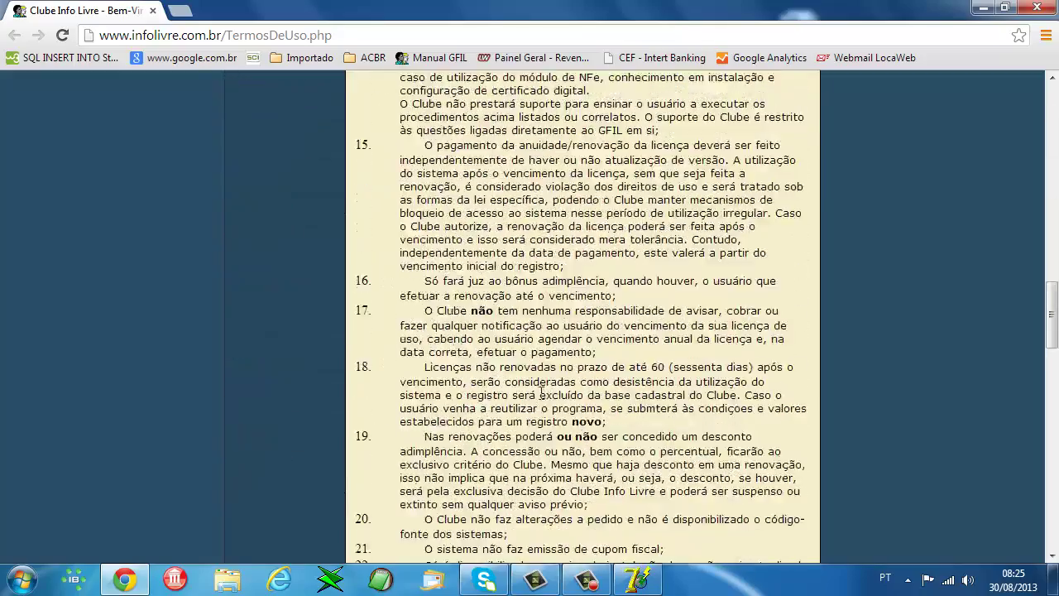
scroll(542, 395, "down", 20)
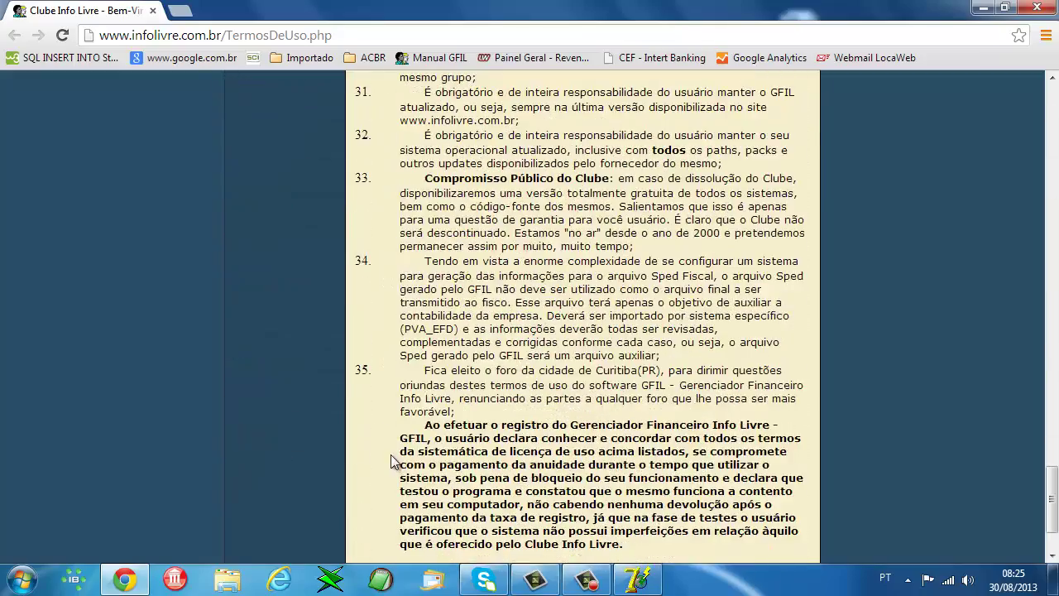
scroll(472, 246, "up", 15)
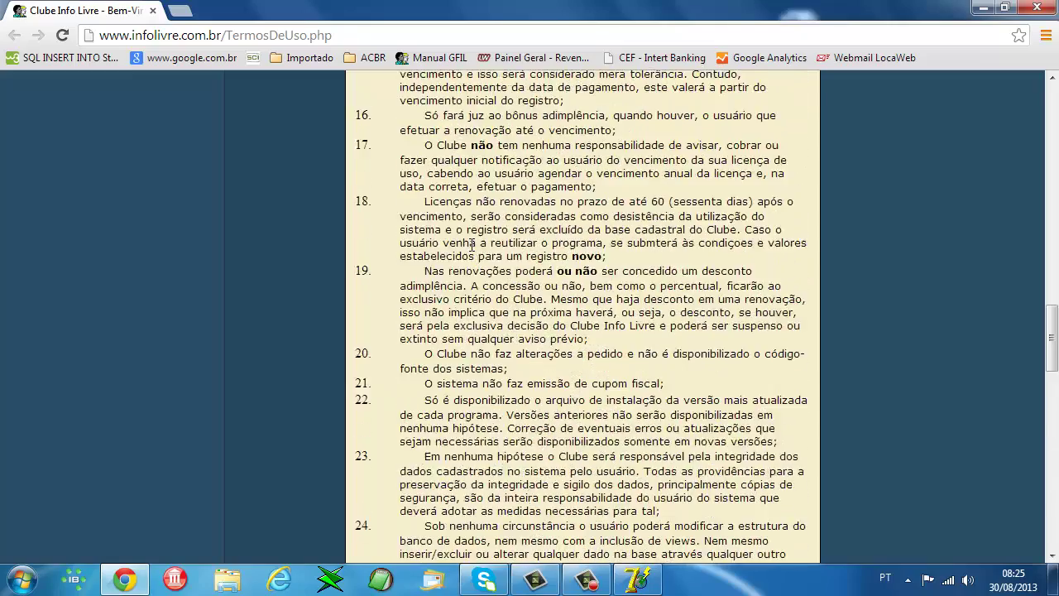
scroll(473, 246, "up", 15)
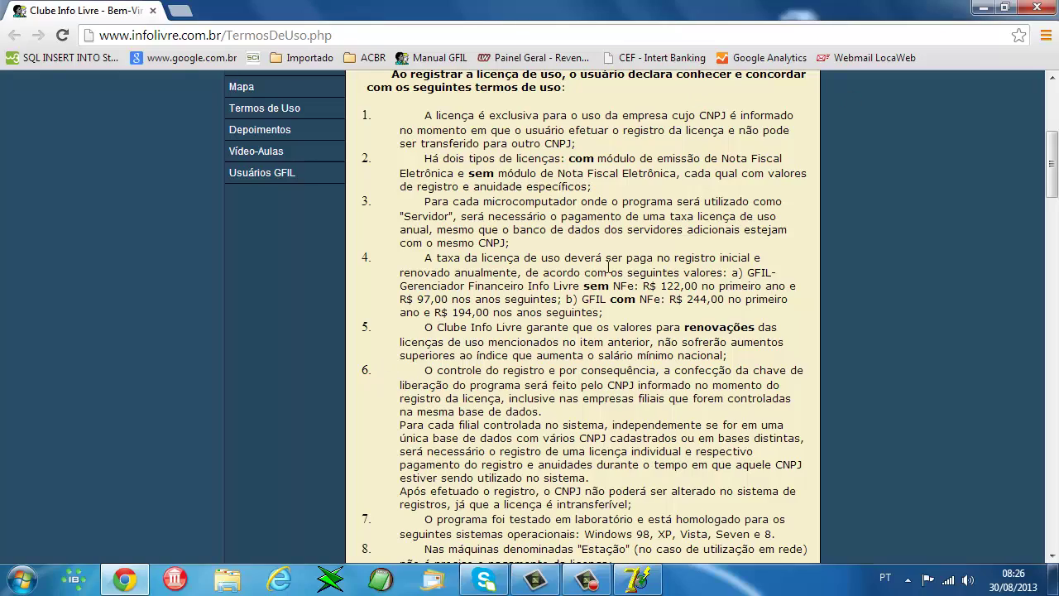
scroll(577, 354, "down", 6)
scroll(577, 354, "down", 2)
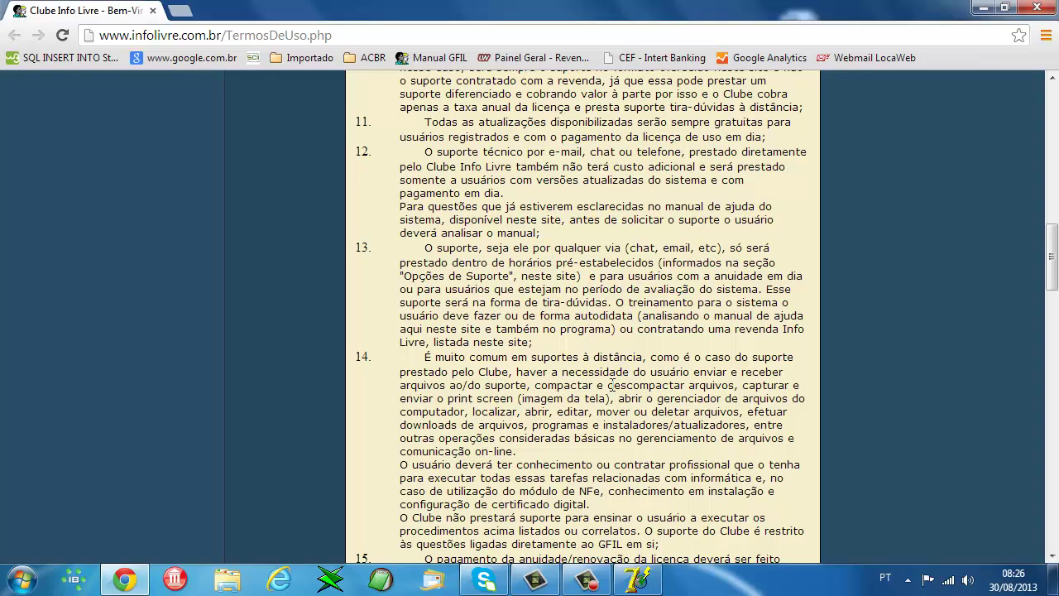
scroll(612, 385, "up", 9)
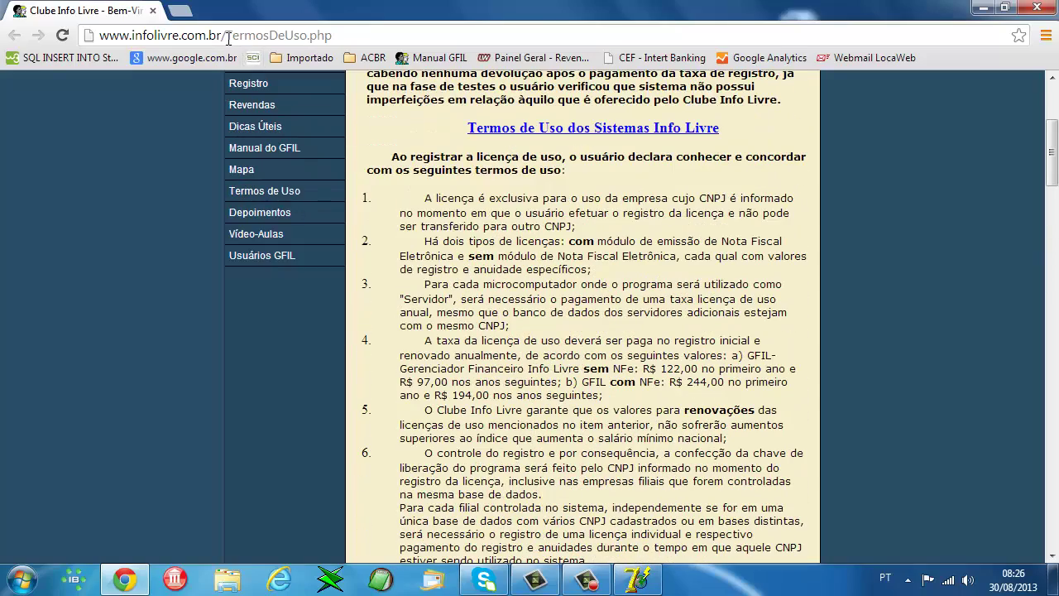
left_click_drag(226, 35, 332, 35)
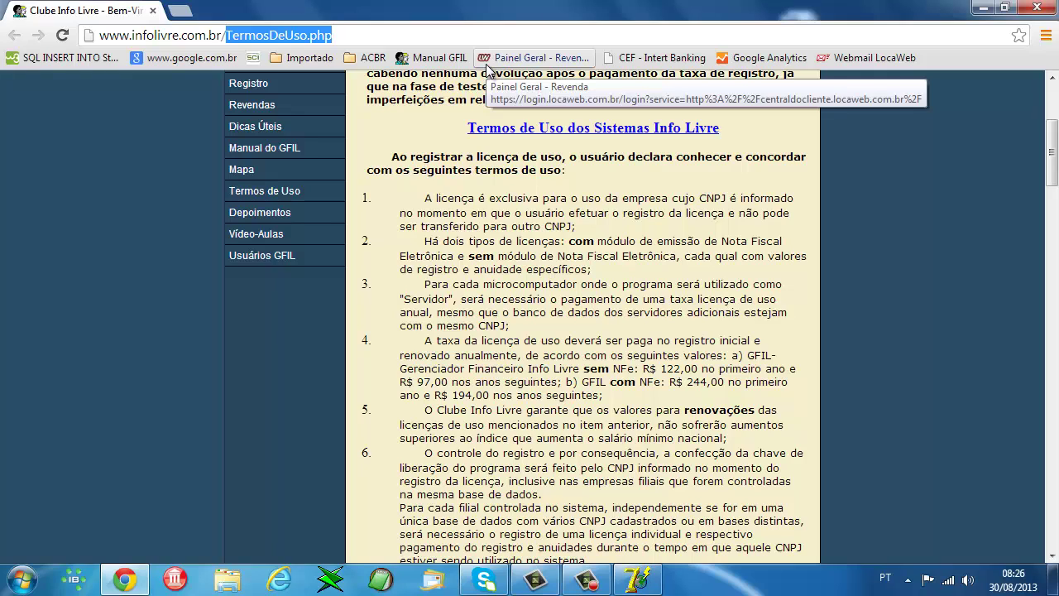
key("BackSpace")
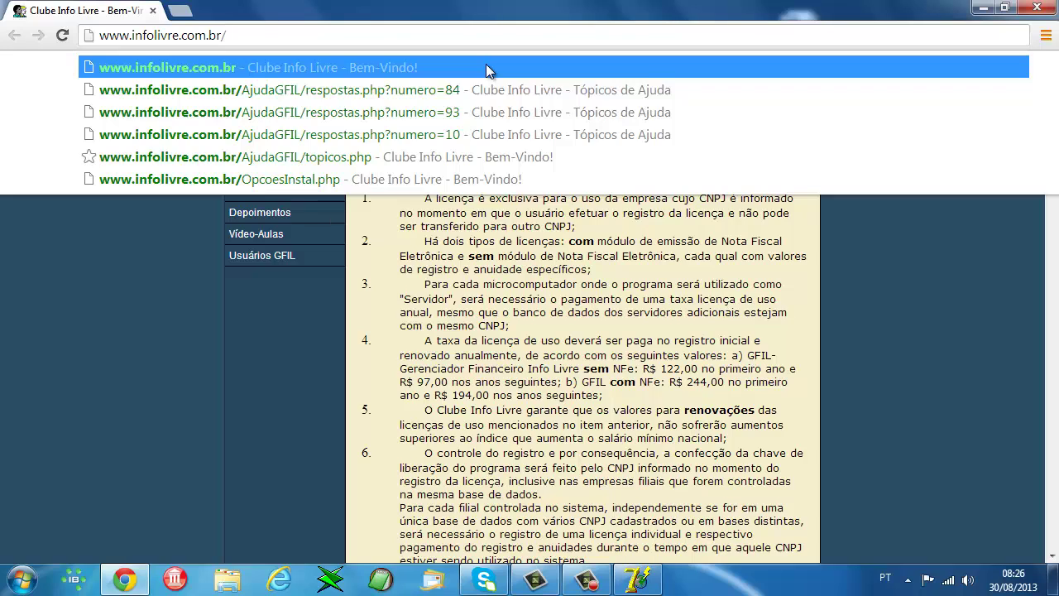
left_click(488, 70)
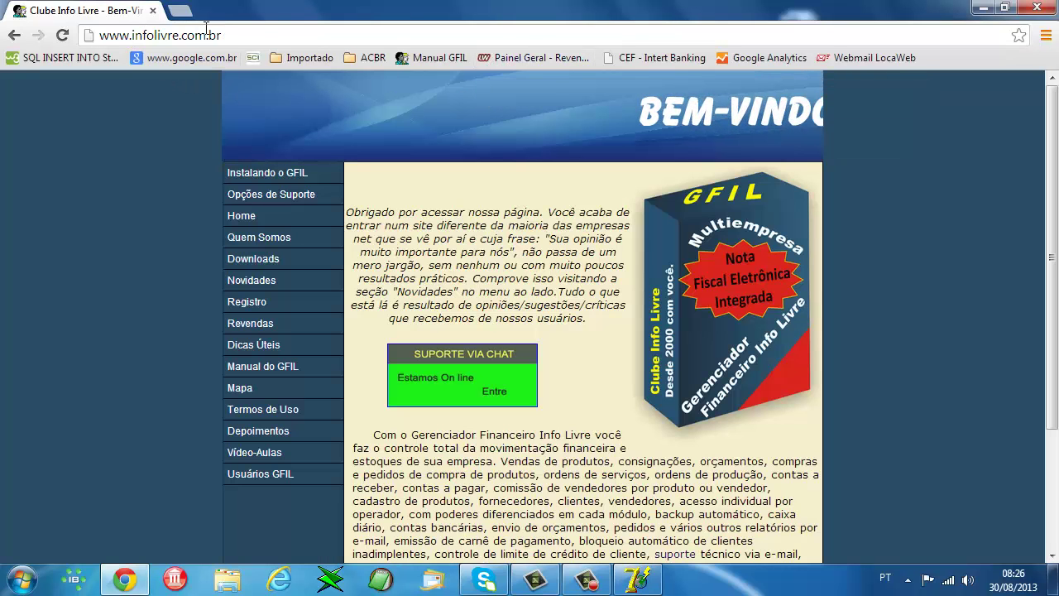
left_click(274, 421)
scroll(598, 420, "down", 8)
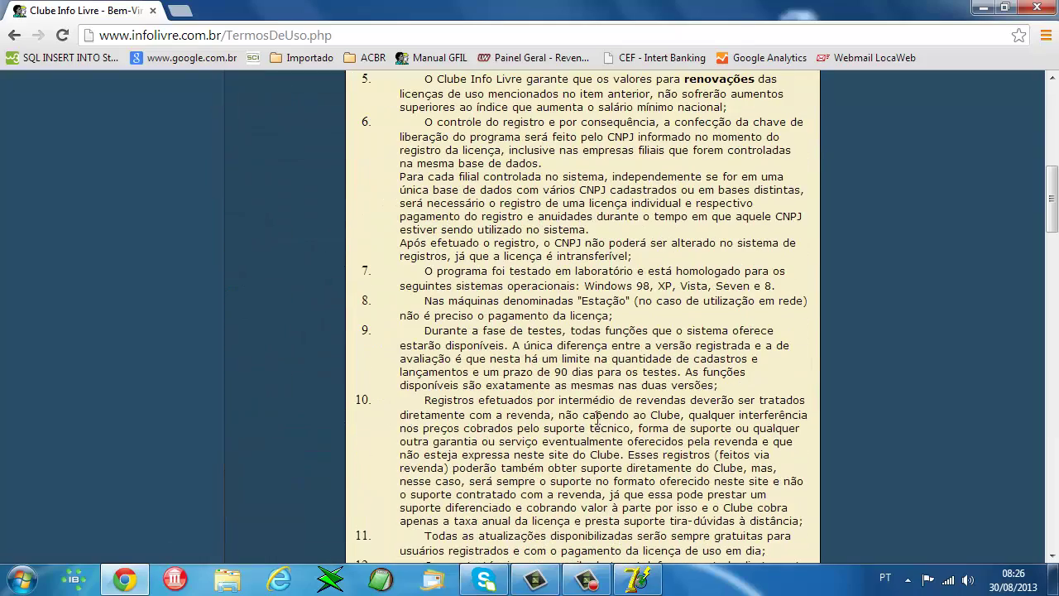
left_click(1037, 8)
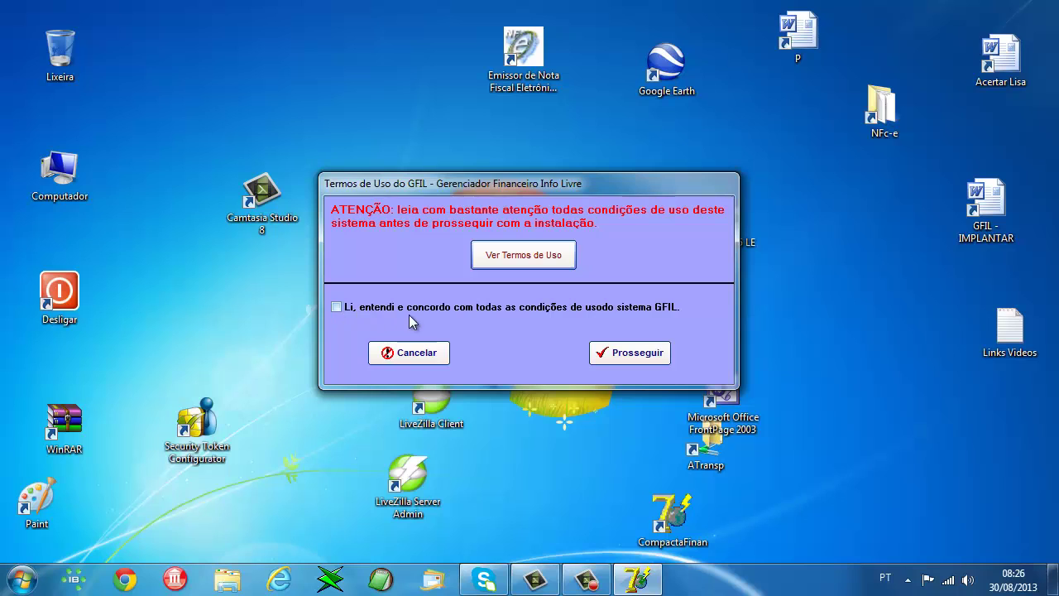
- Tick 'Li, entendi e concordo' and continue to the installation-type step
left_click(337, 307)
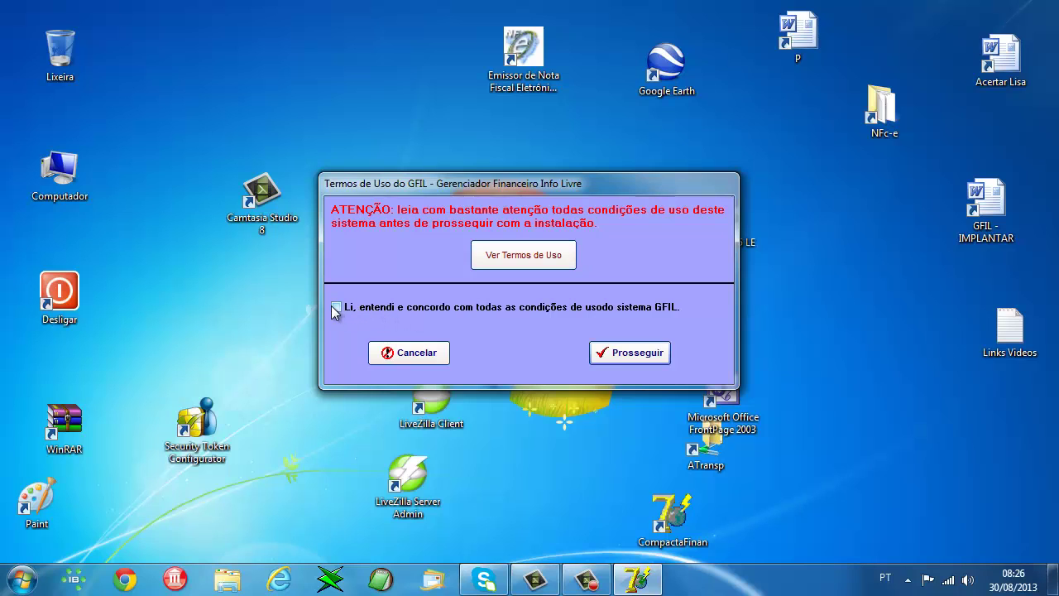
left_click(635, 354)
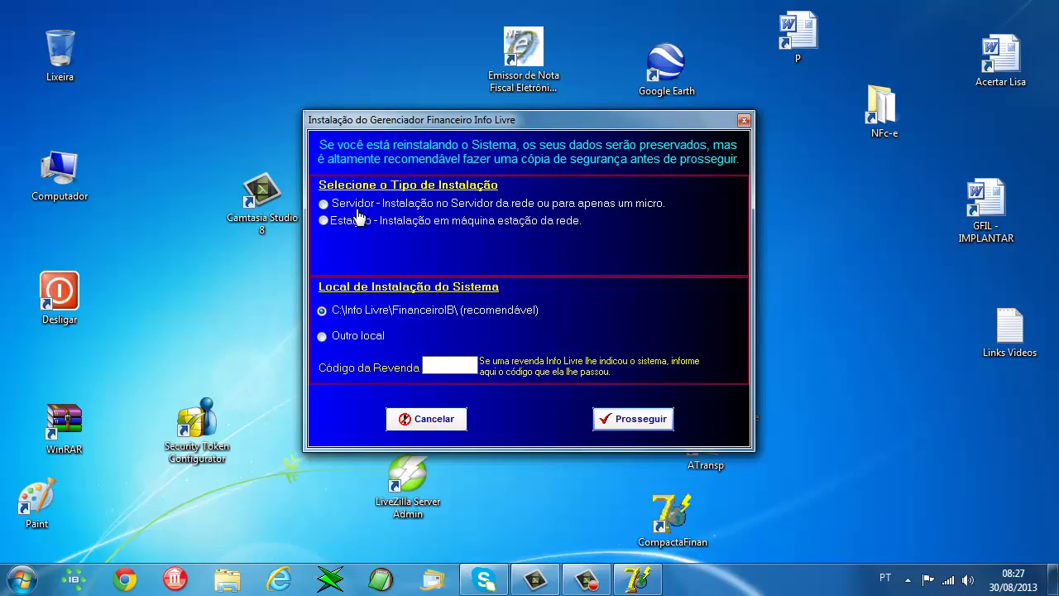
- Choose a Servidor installation with Código da Revenda left empty and start installing
left_click(323, 205)
left_click(455, 367)
type("123")
key("BackSpace")
key("BackSpace")
key("BackSpace")
left_click(623, 419)
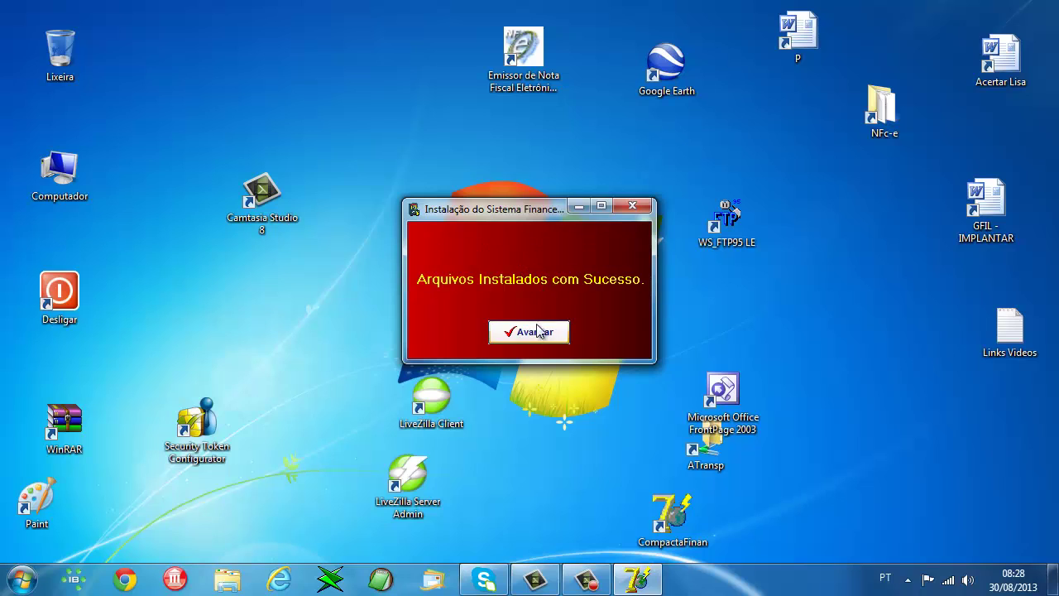
- Finish the installer after viewing the initial login details, declining the restart
left_click(535, 336)
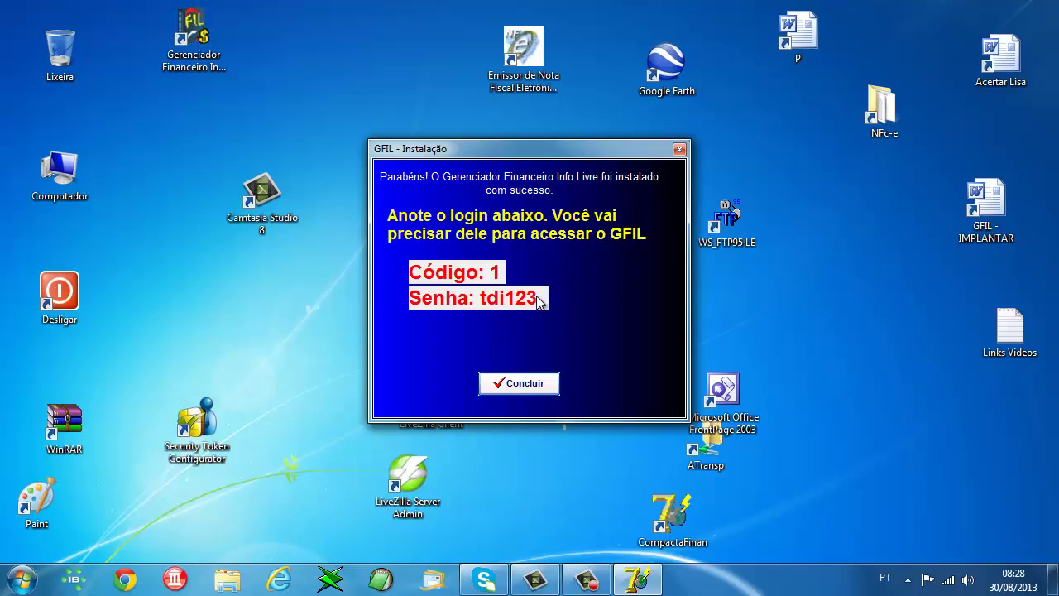
left_click(525, 385)
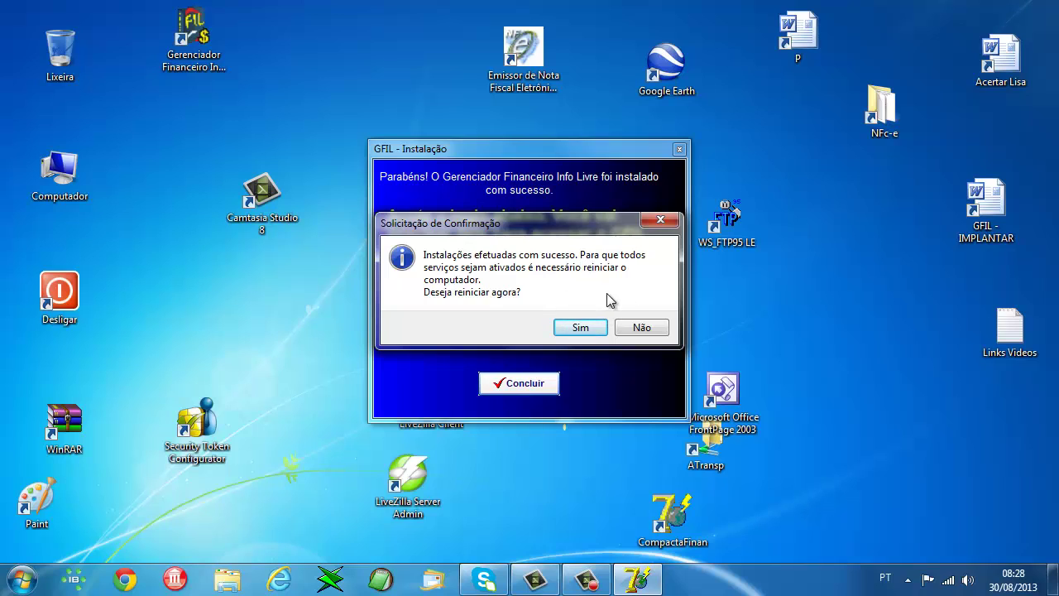
key("Return")
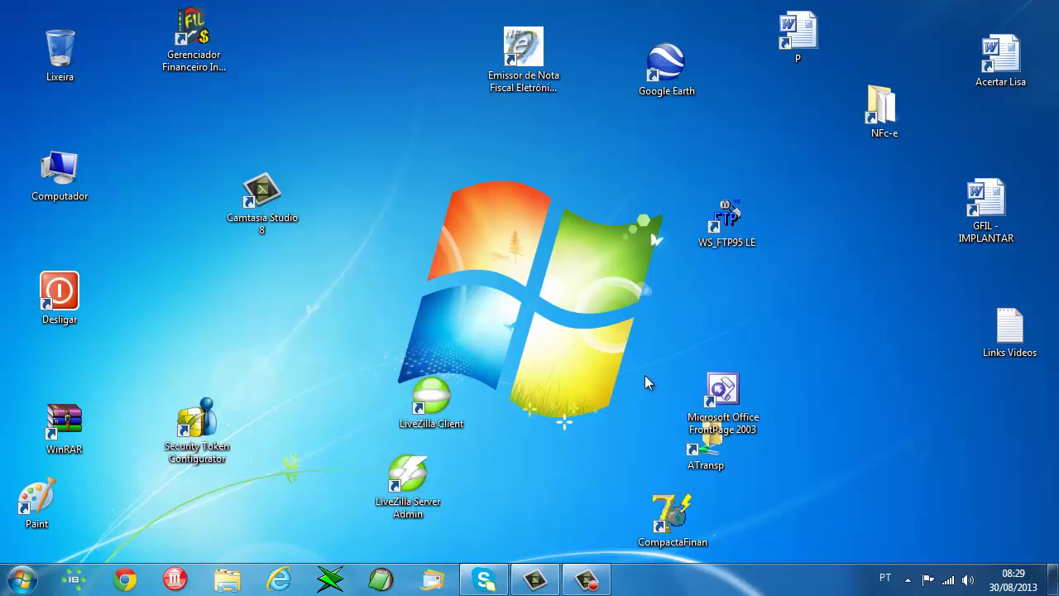
- Browse to C:\Info Livre\FinanceiroIB to view the installed GFIL files
double_click(62, 199)
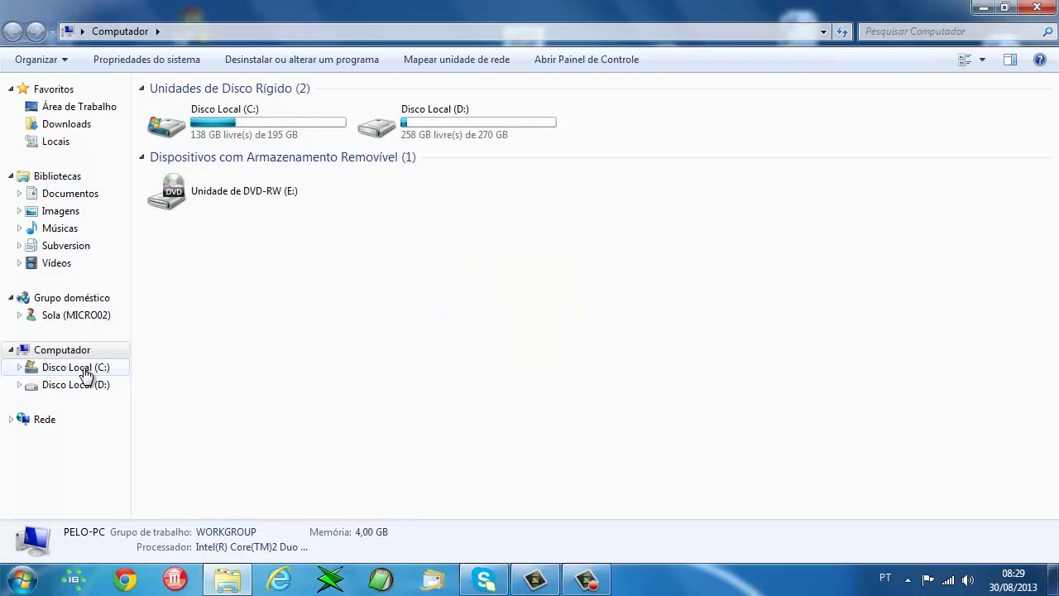
left_click(88, 370)
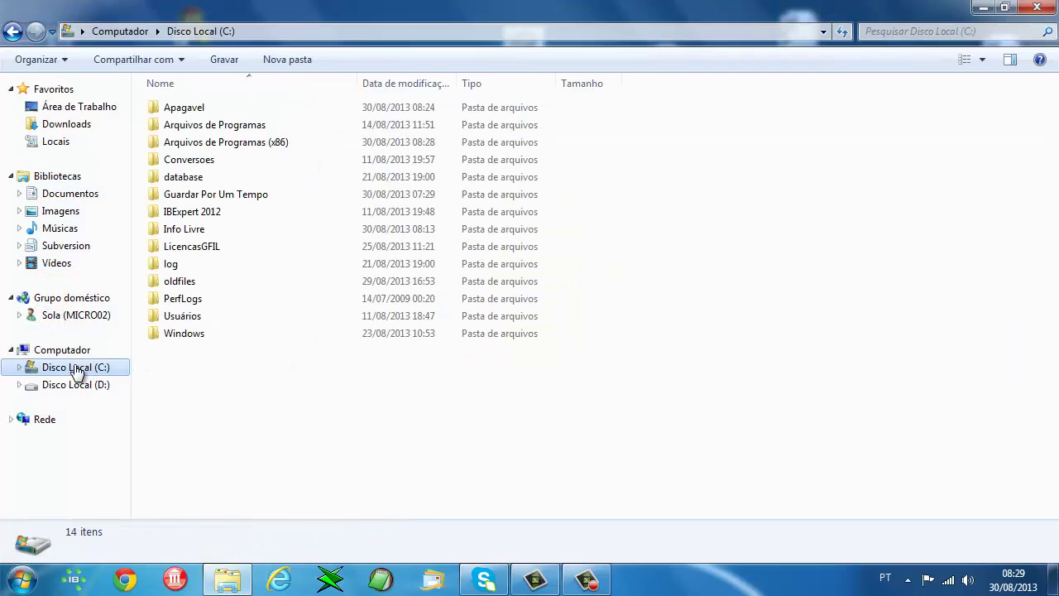
double_click(178, 231)
double_click(192, 109)
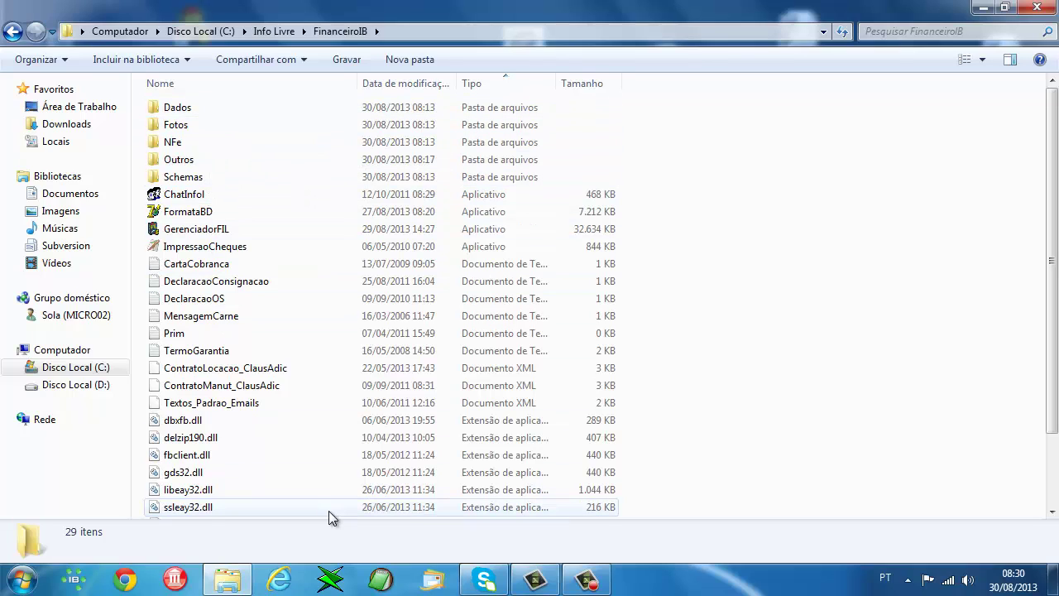
mouse_move(328, 510)
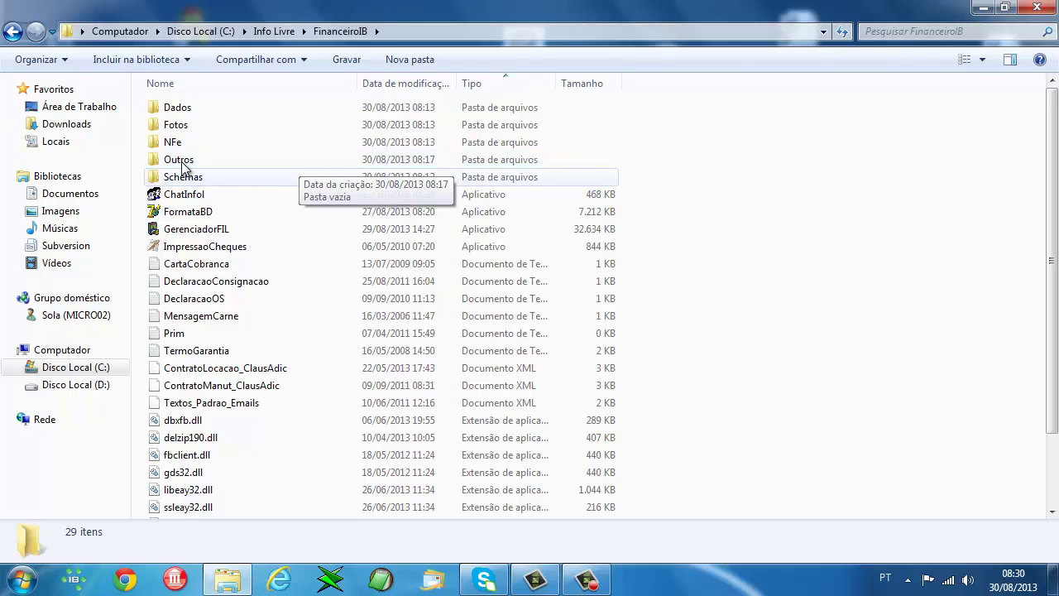
- Open the Dados folder, view the 5.040 KB InfoLivre.FDB file's details, then close Explorer
double_click(184, 113)
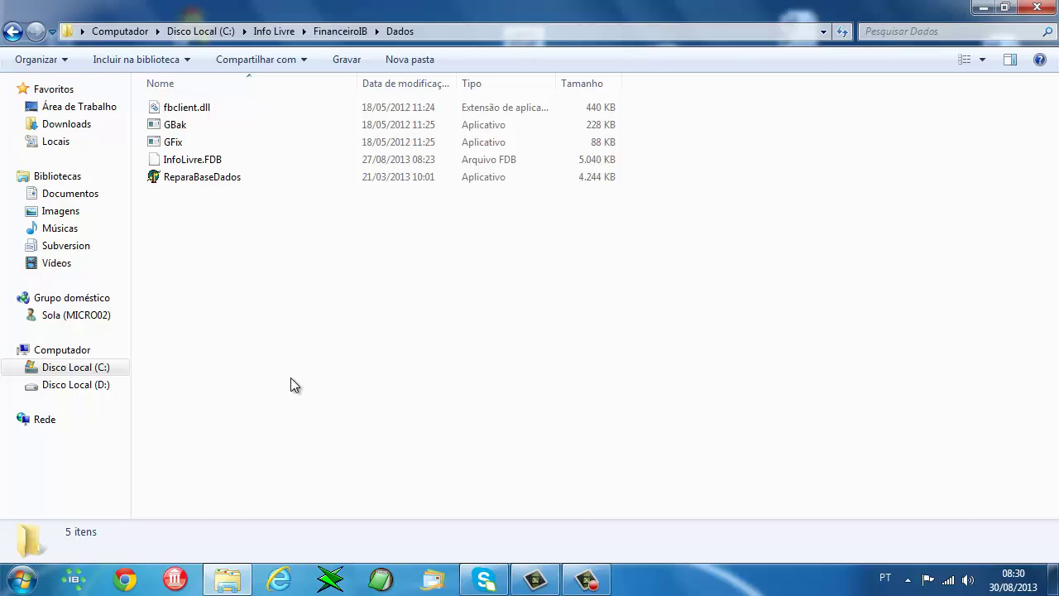
left_click(192, 159)
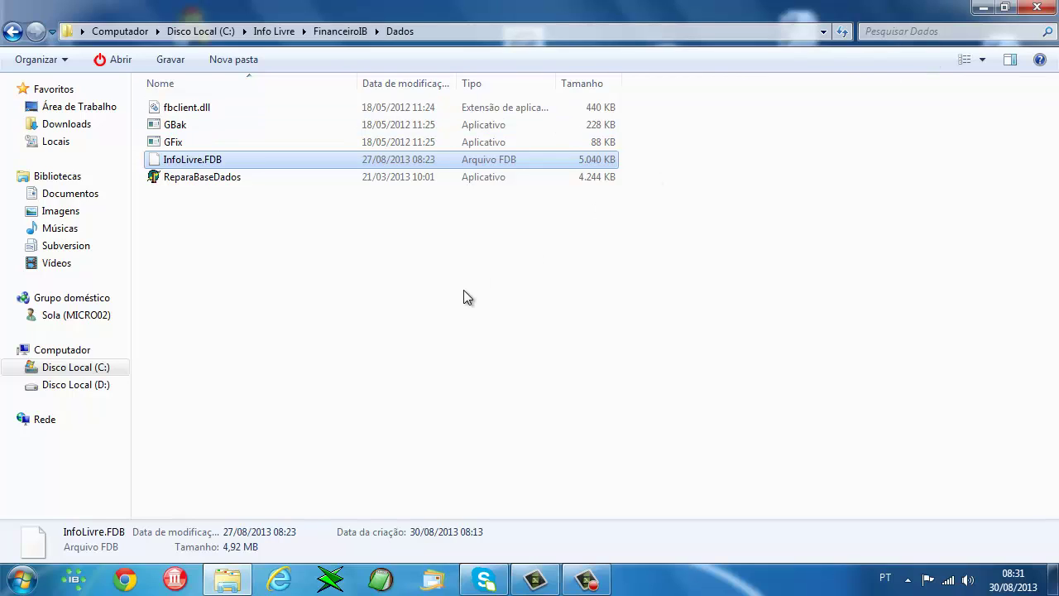
left_click(1040, 7)
- Move the Gerenciador Financeiro shortcut lower on the desktop, shifting Camtasia Studio aside
left_click_drag(193, 33, 181, 147)
left_click_drag(281, 191, 431, 116)
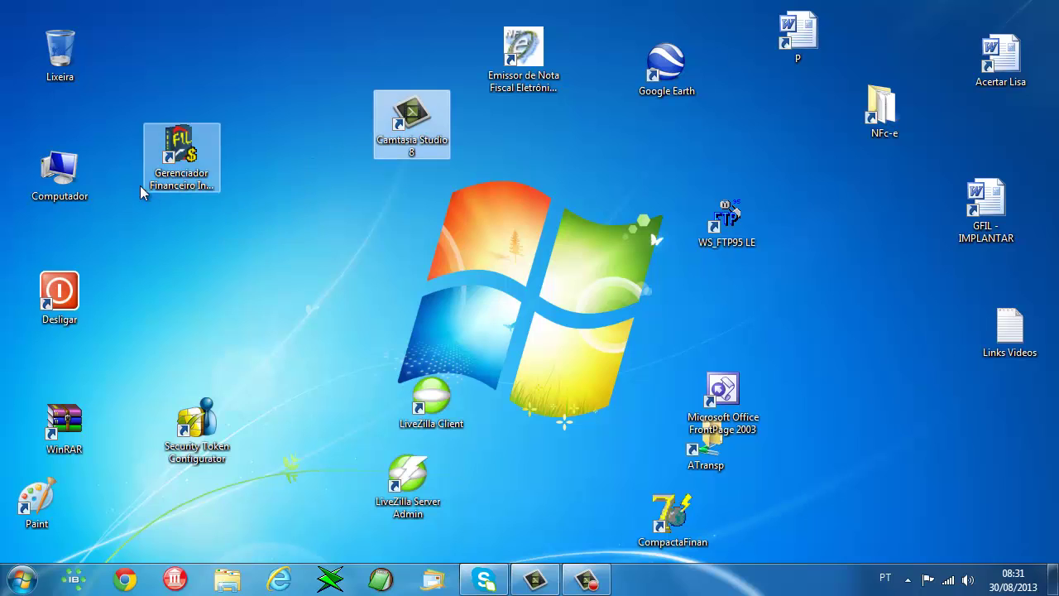
left_click_drag(172, 166, 217, 250)
left_click(273, 347)
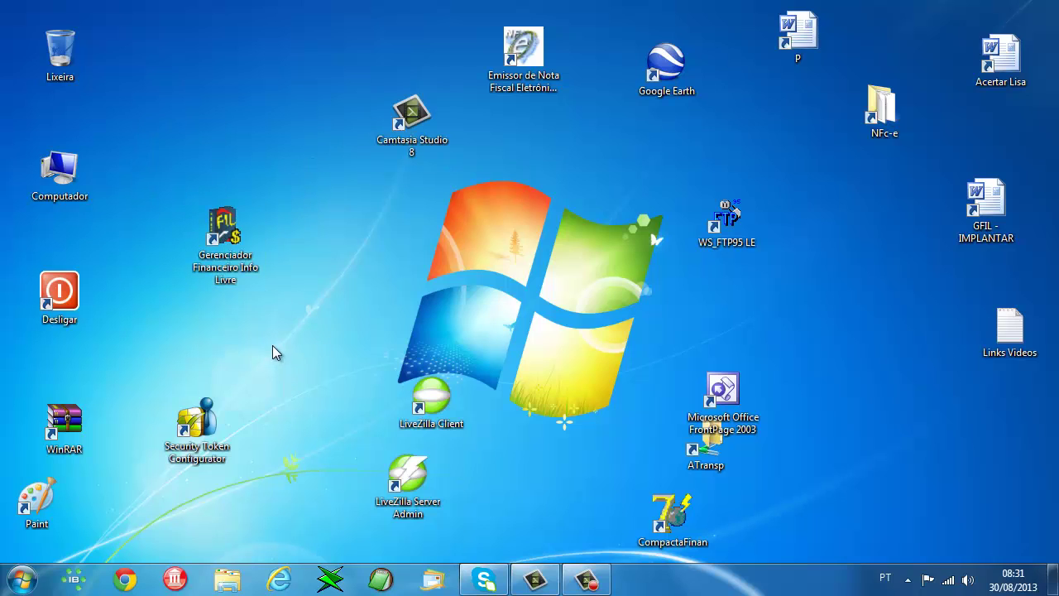
- Launch GFIL, accept the database restructuring warning and success message, then relaunch it
double_click(222, 236)
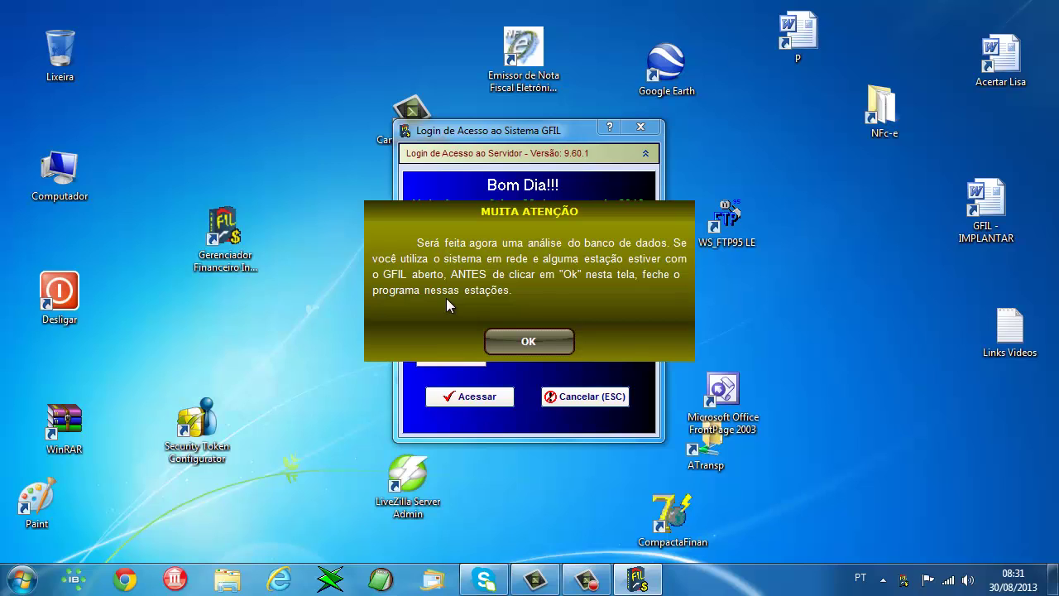
left_click(531, 343)
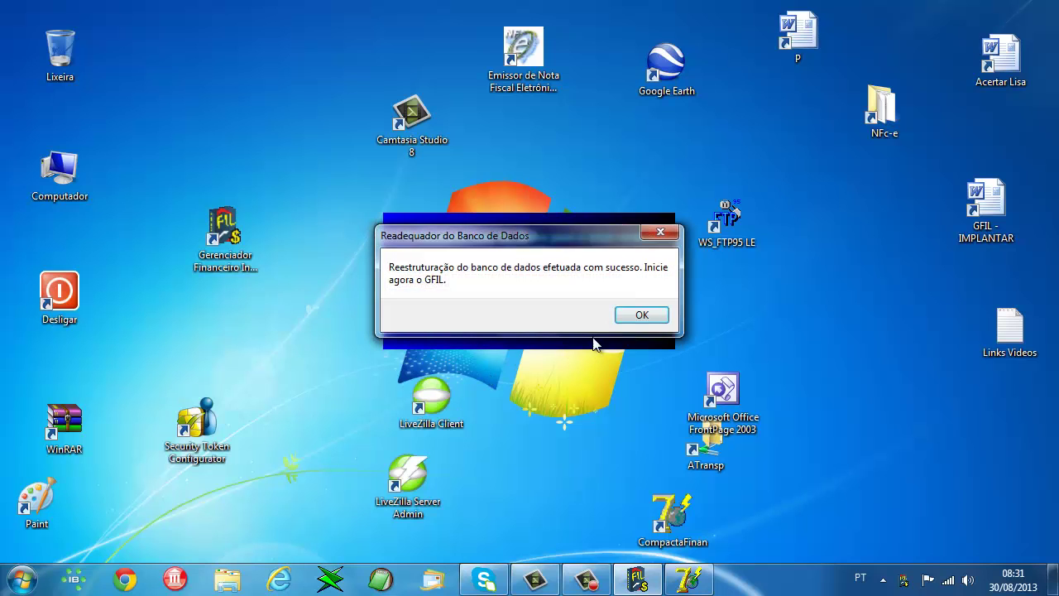
left_click(640, 314)
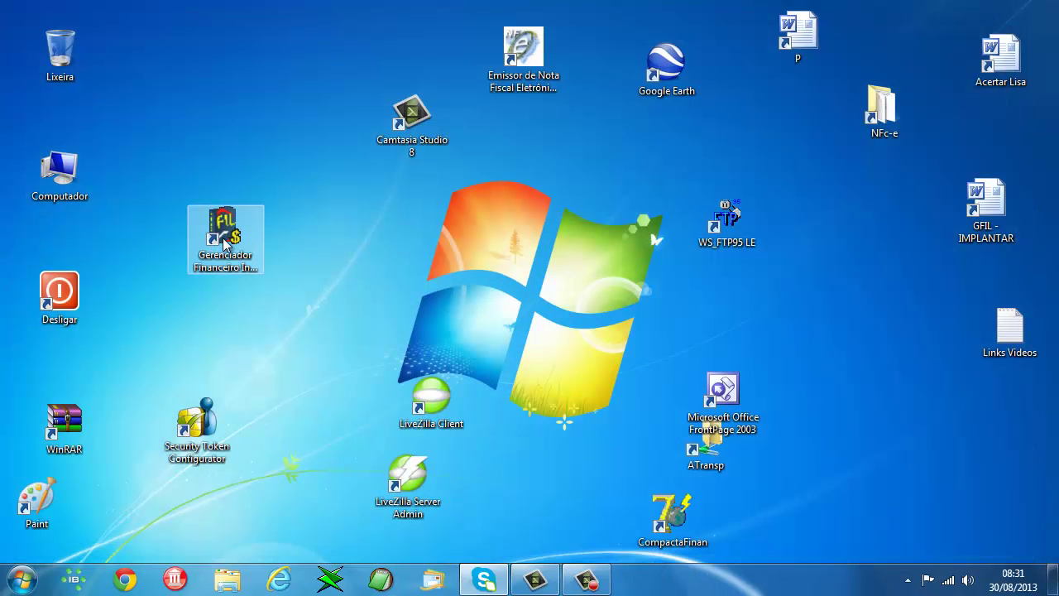
double_click(225, 241)
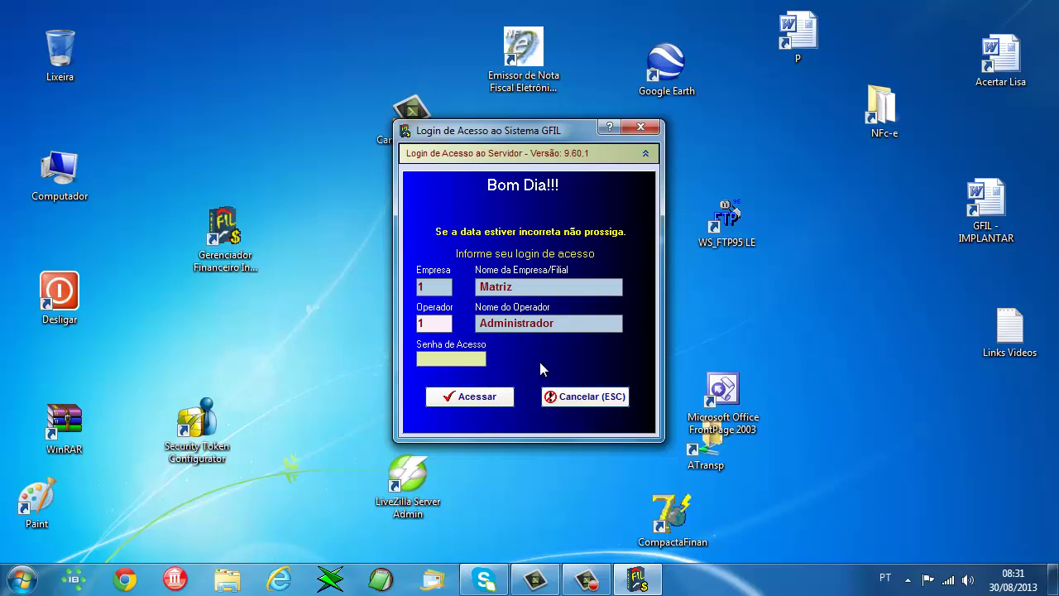
- Log in to company Matriz as Administrador with the access password
type("*")
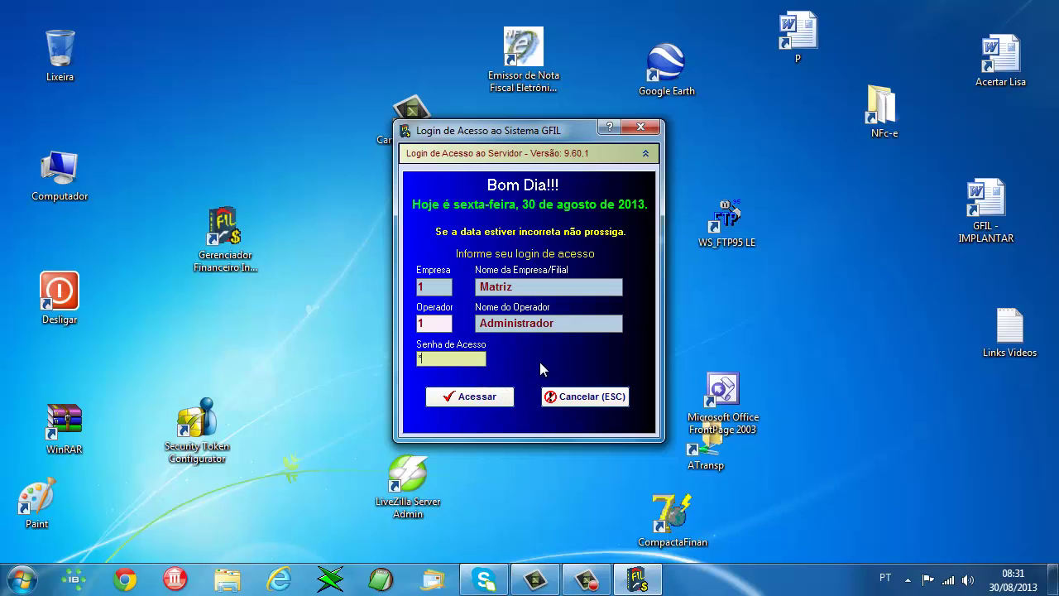
type("*****")
key("BackSpace")
key("BackSpace")
key("BackSpace")
key("BackSpace")
key("BackSpace")
type("**")
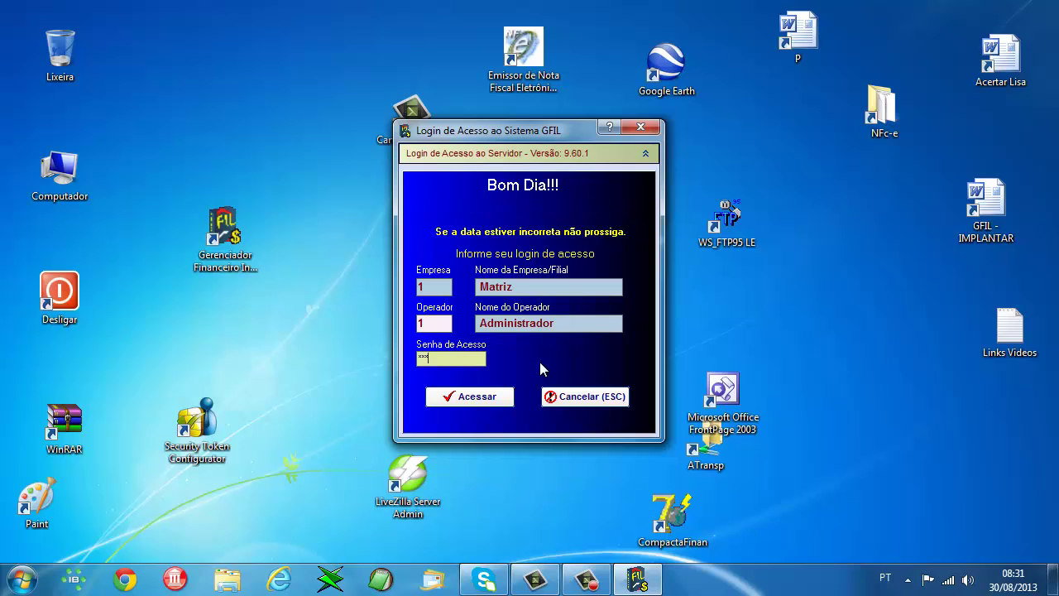
type("***")
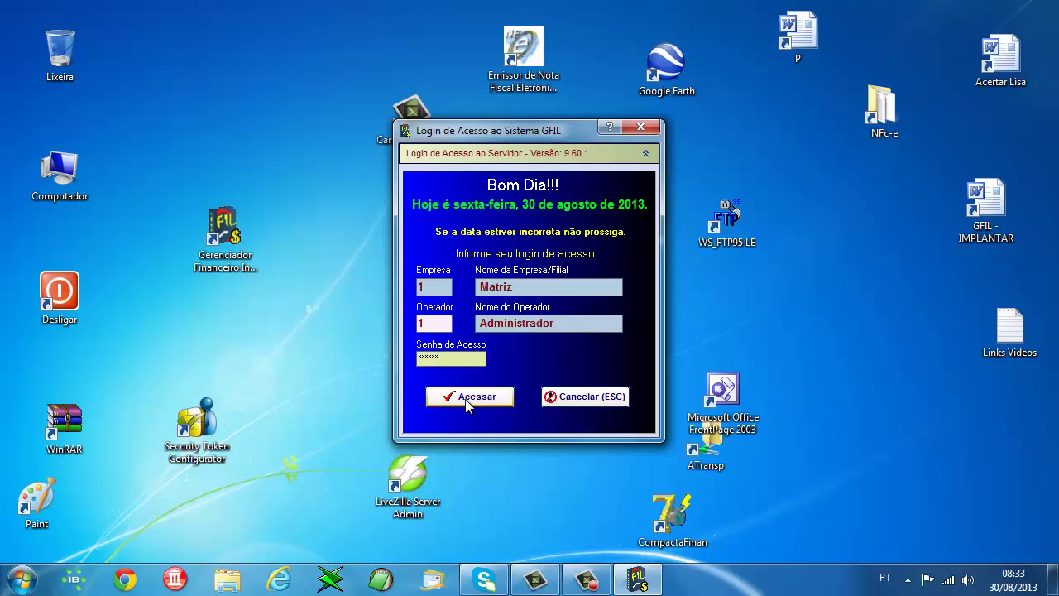
left_click(466, 397)
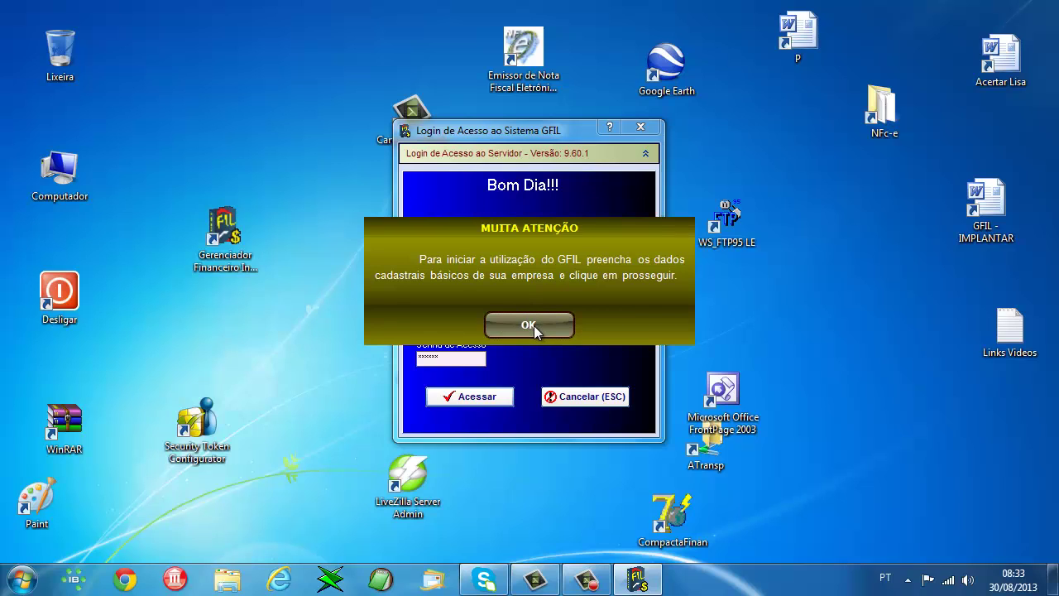
- Register the company 'Empresa Teste' with its CNPJ and confirm saving the data
left_click(534, 325)
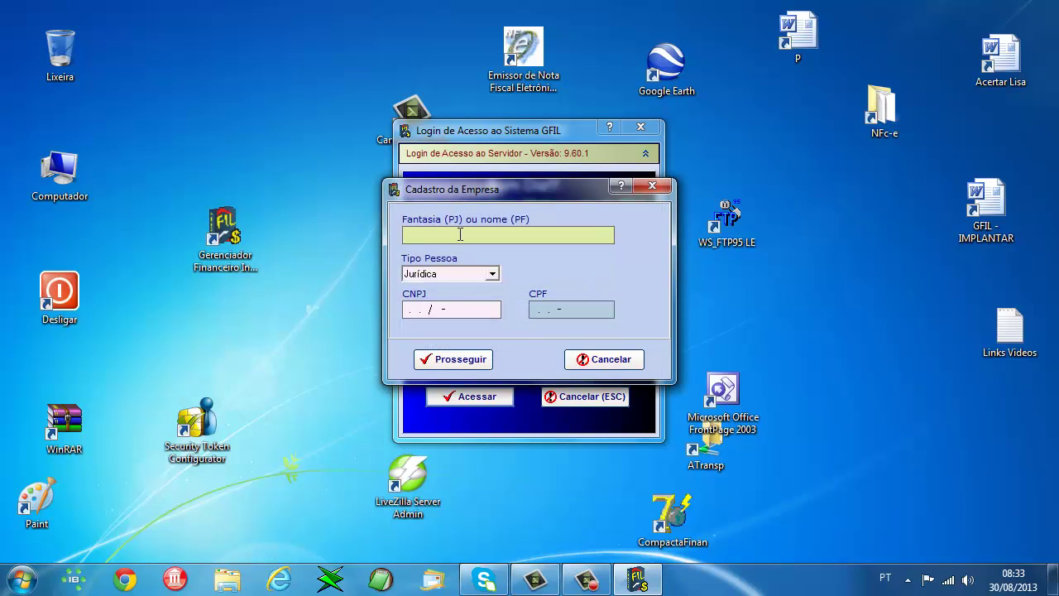
type("Empresa Teste")
key("Tab")
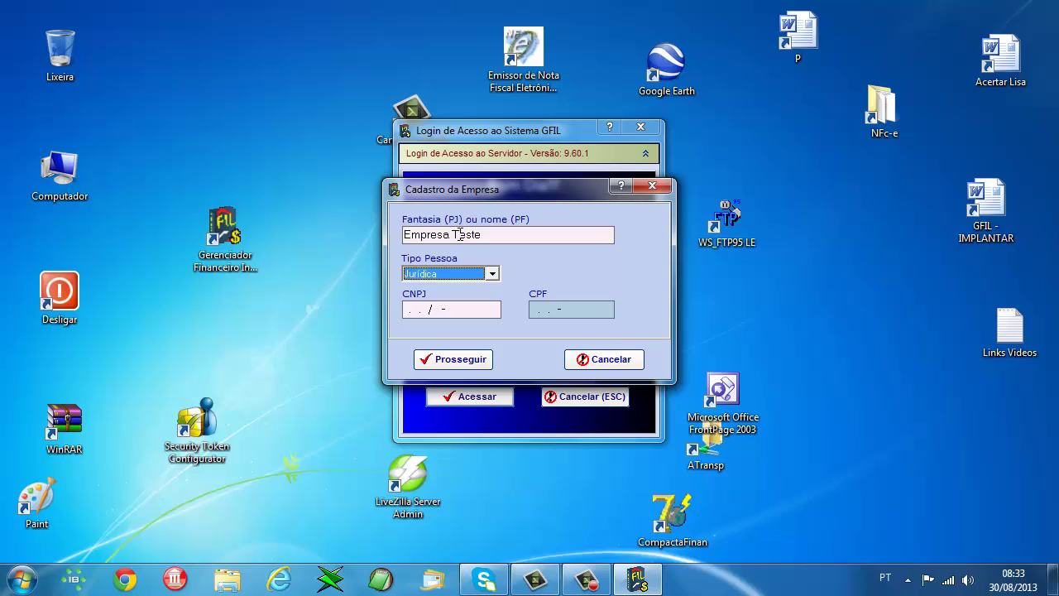
key("Tab")
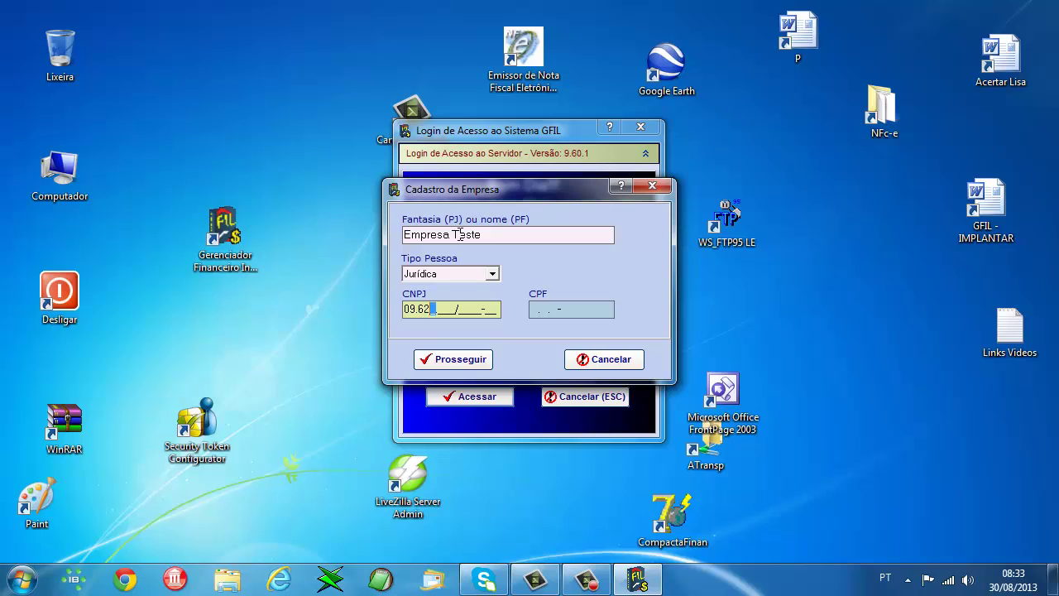
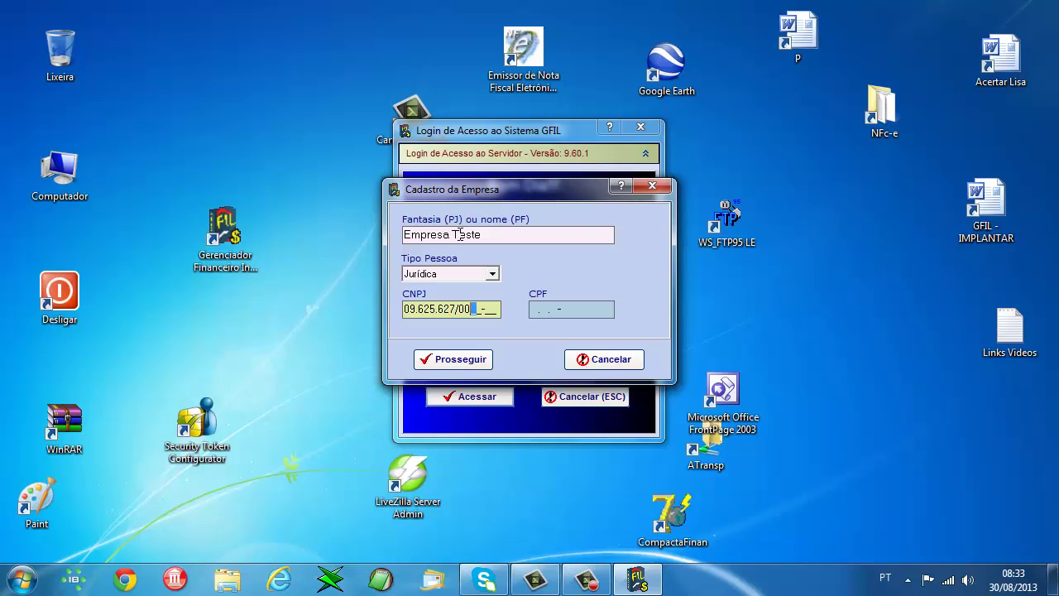
key("Tab")
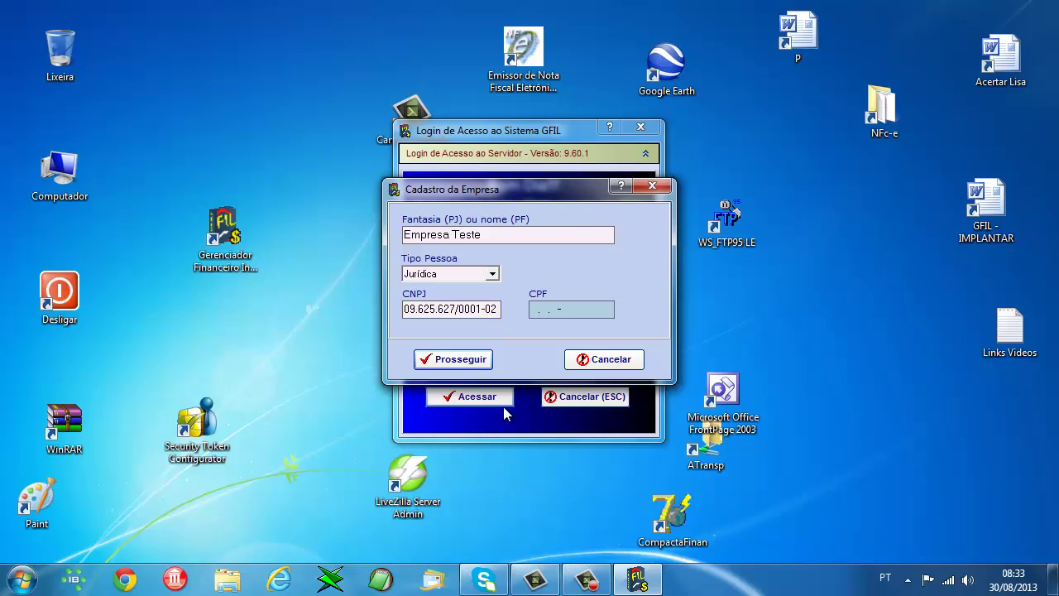
left_click(451, 360)
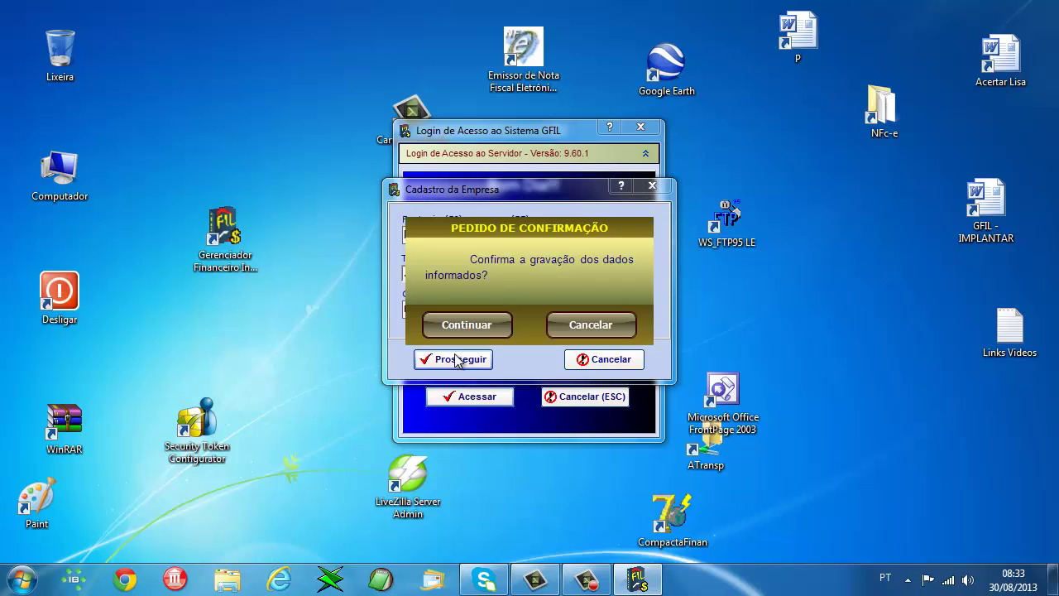
left_click(470, 324)
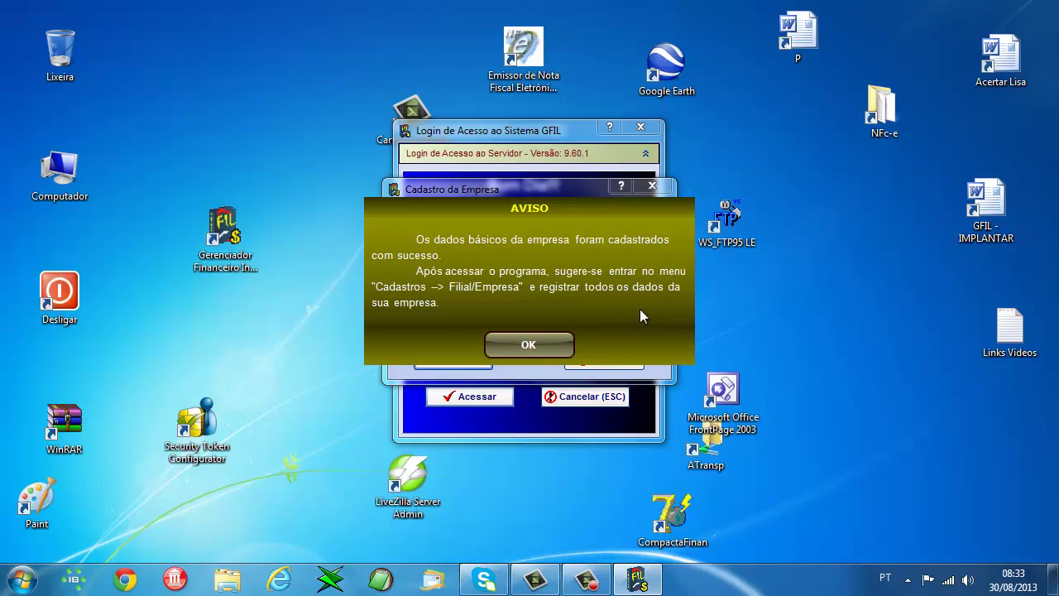
- Dismiss the AVISO success message and the MUITA ATENÇÃO help-manual notice
left_click(534, 348)
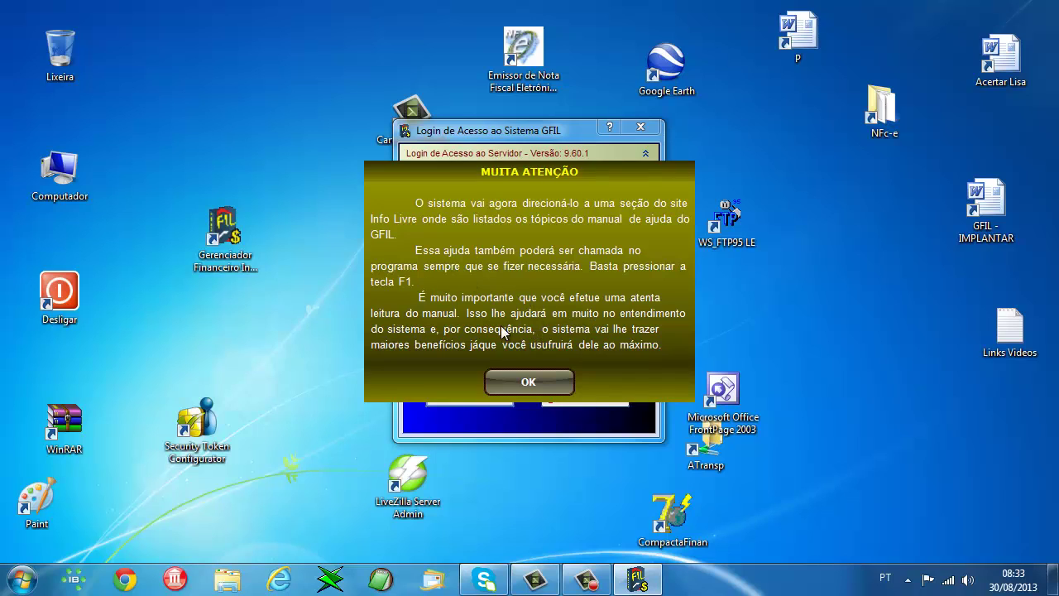
left_click(535, 377)
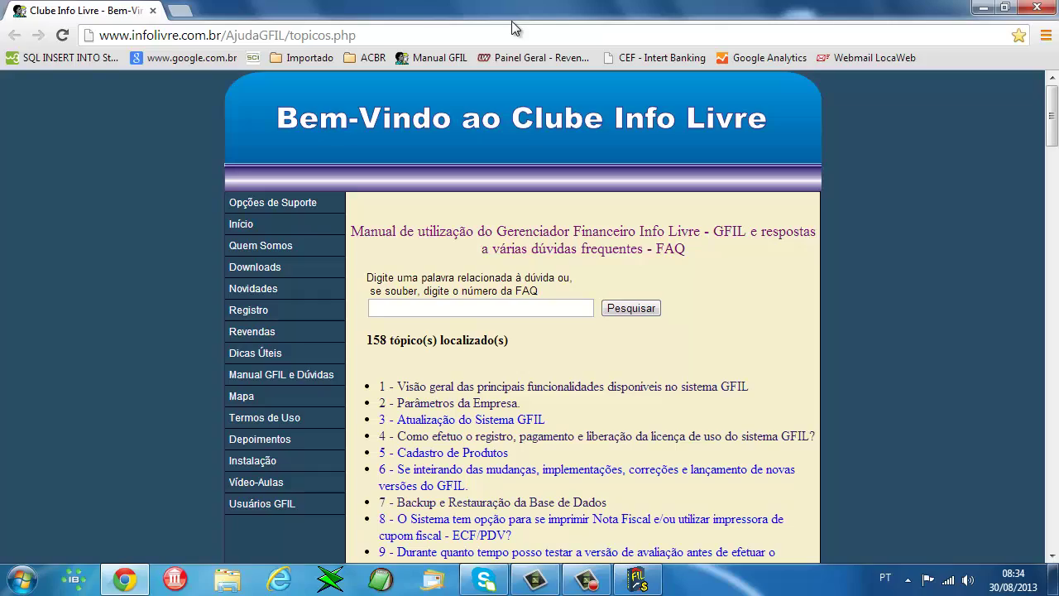
- Scroll through the 158-topic GFIL manual FAQ list
scroll(532, 413, "down", 13)
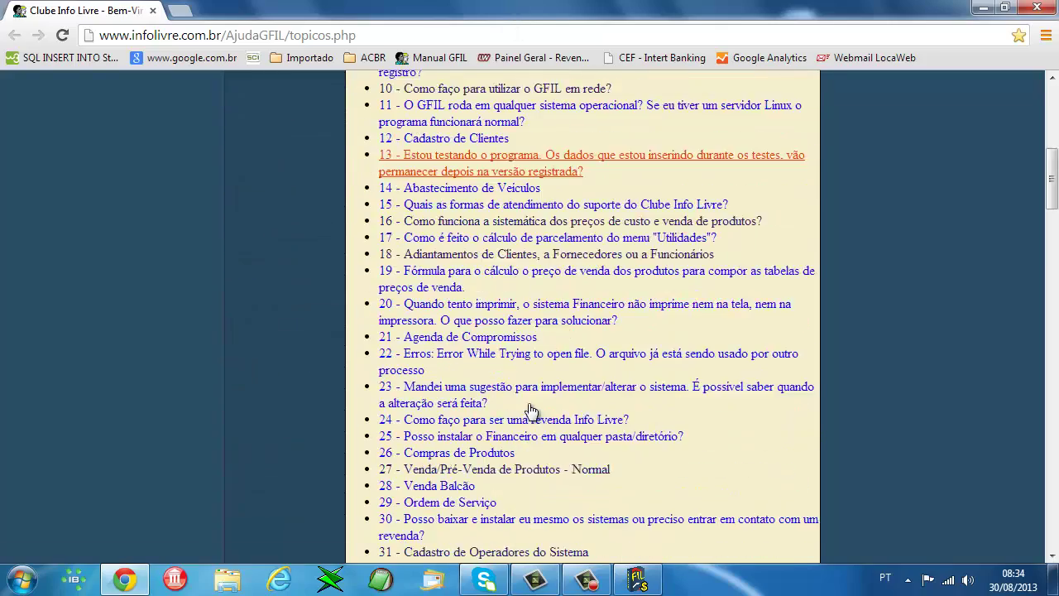
scroll(540, 422, "down", 9)
scroll(546, 422, "down", 6)
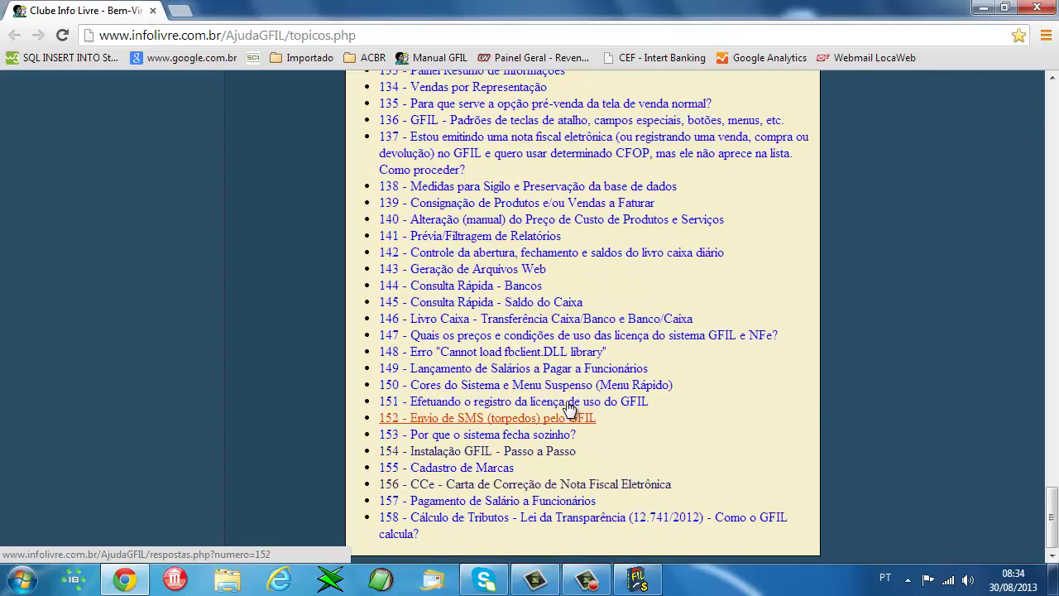
scroll(852, 455, "up", 6)
scroll(1052, 476, "up", 20)
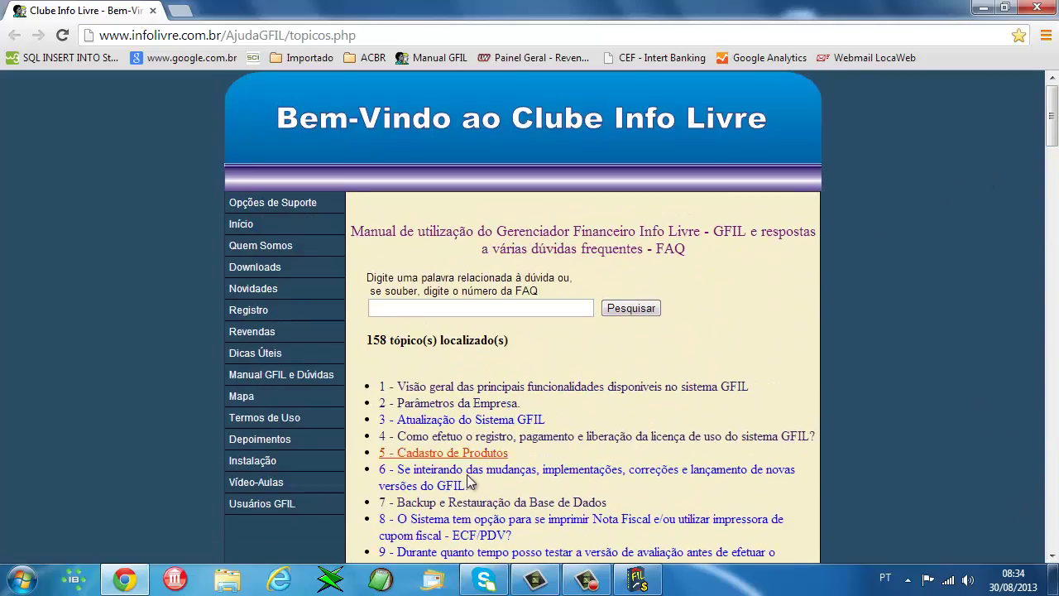
scroll(534, 526, "down", 2)
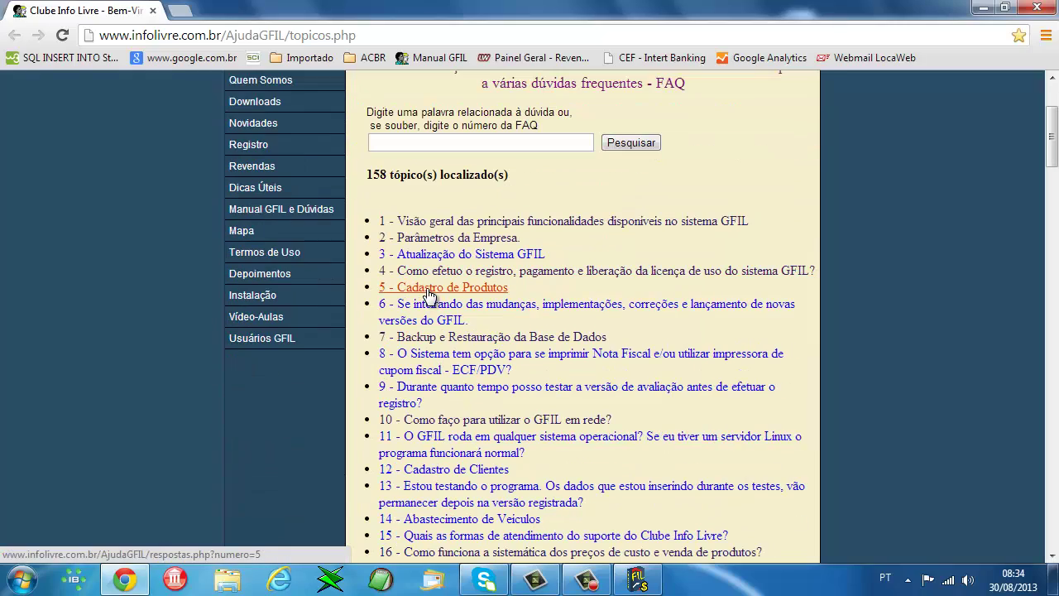
scroll(549, 402, "down", 12)
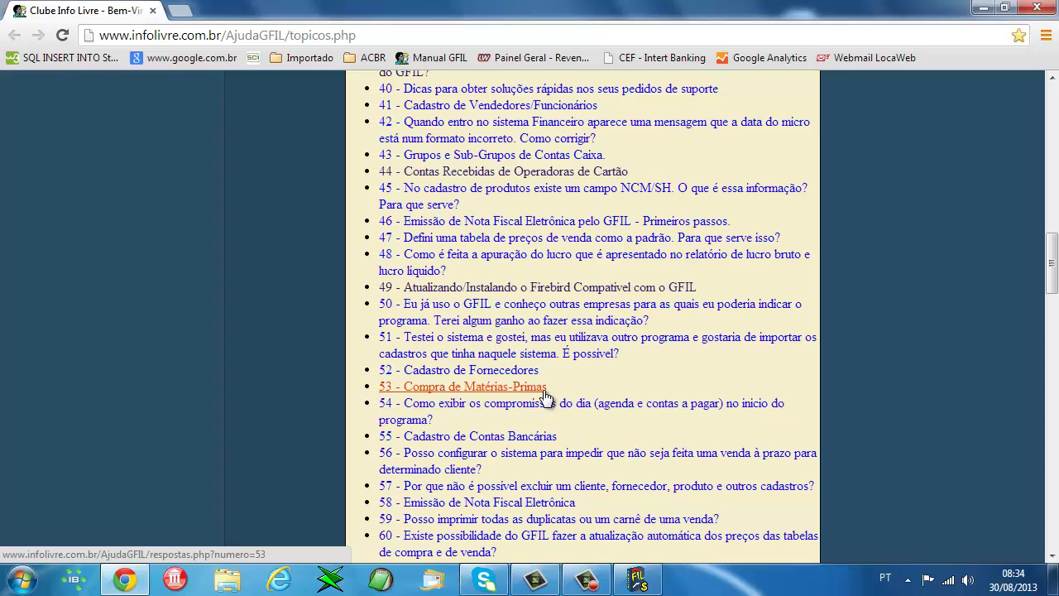
scroll(539, 308, "up", 4)
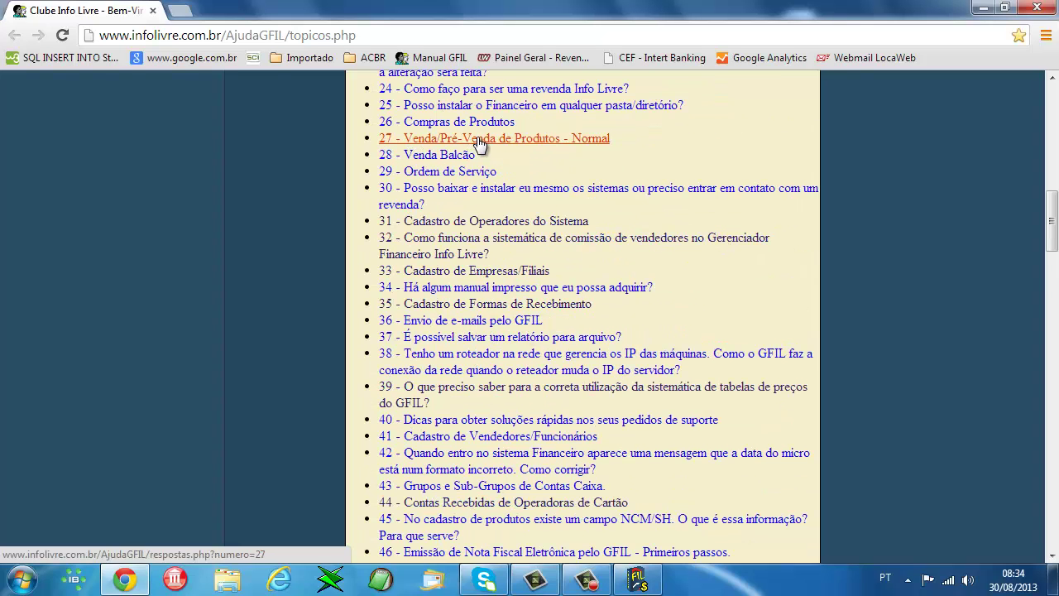
scroll(636, 530, "up", 5)
scroll(636, 530, "up", 5)
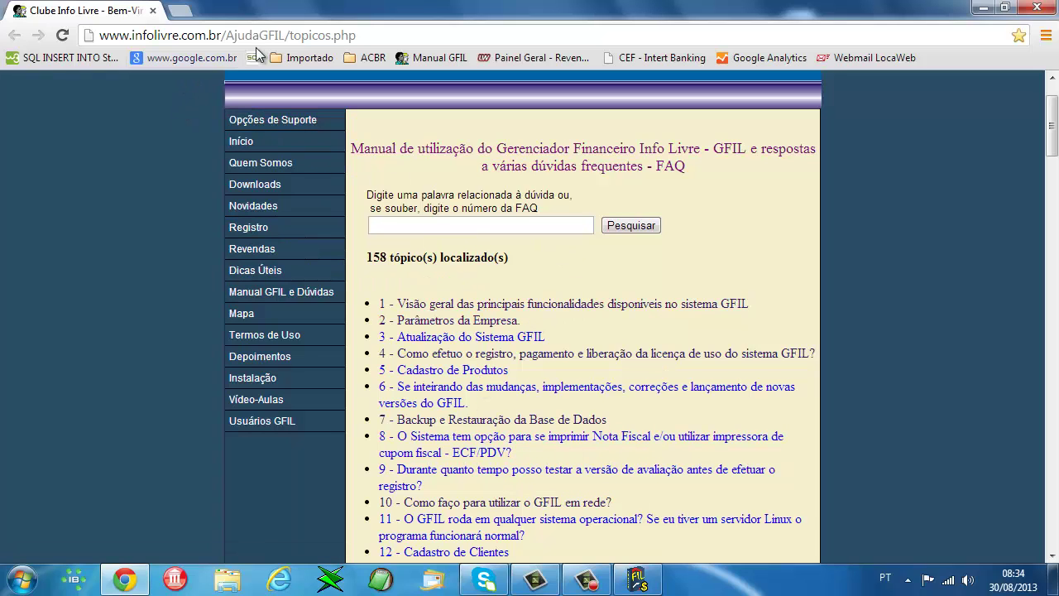
- Load the infolivre.com.br home page and reopen the Manual do GFIL FAQ page
left_click_drag(225, 35, 364, 35)
key("BackSpace")
key("Return")
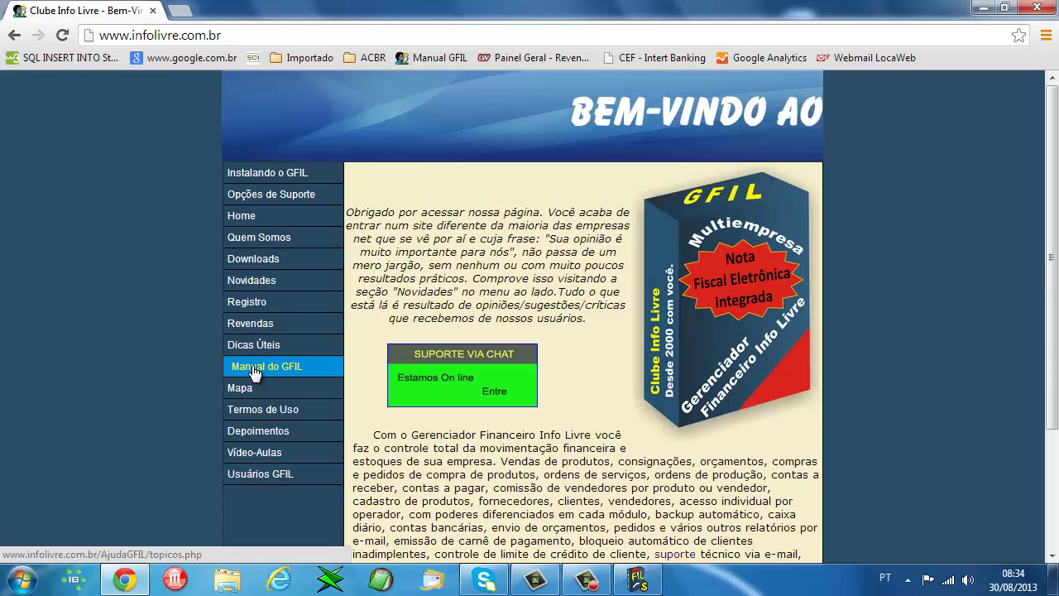
left_click(254, 375)
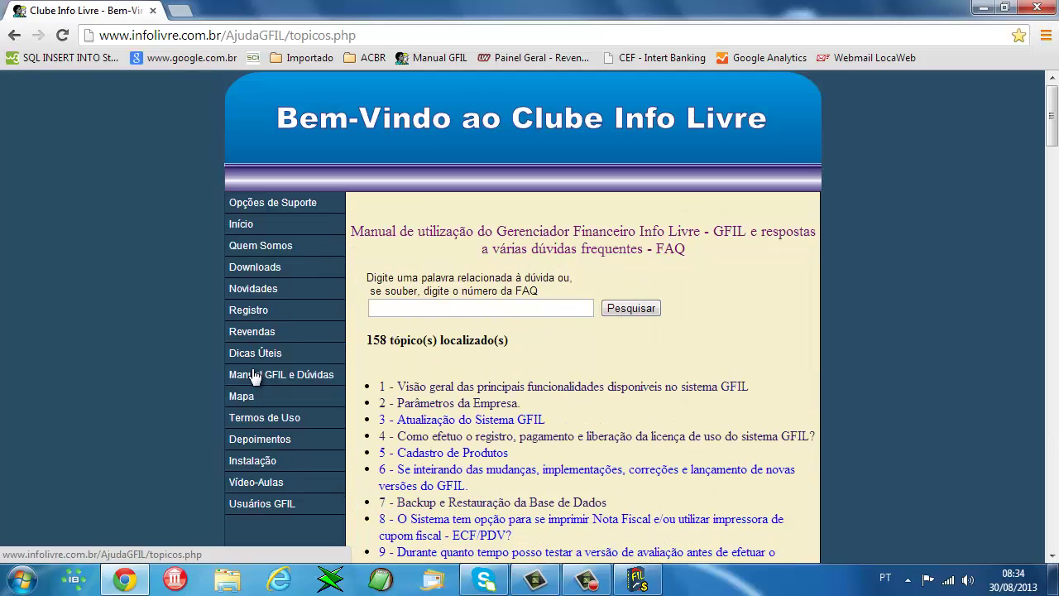
scroll(564, 447, "down", 8)
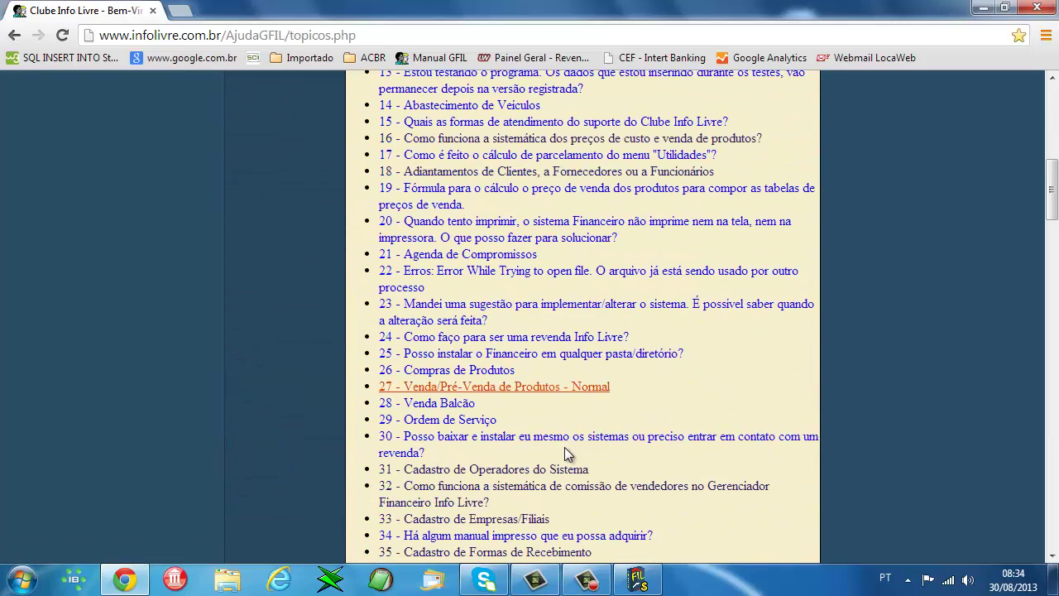
scroll(565, 447, "up", 8)
left_click(434, 311)
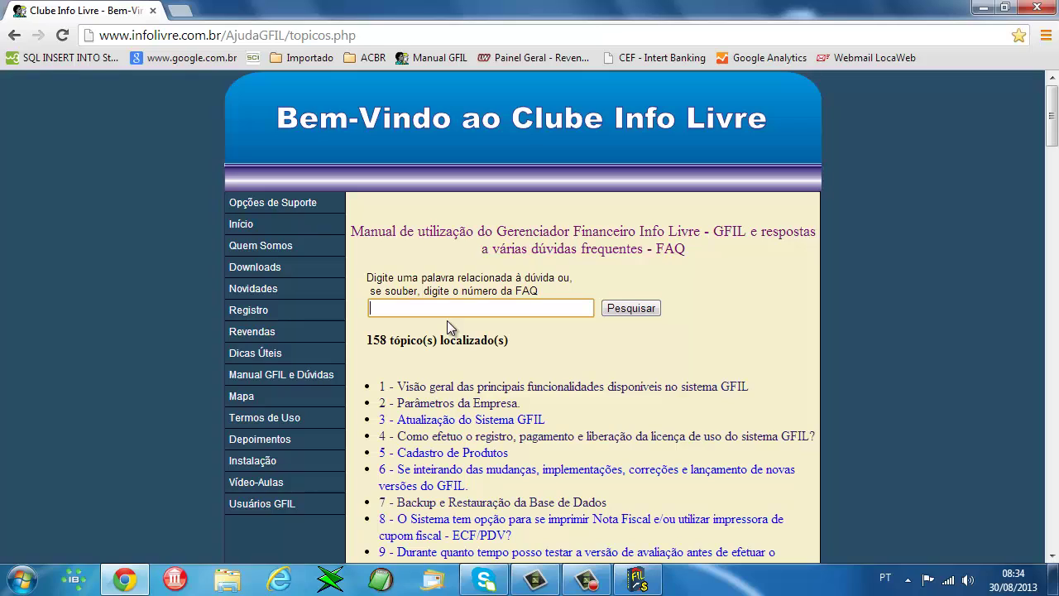
- Search the GFIL FAQ for 'logotipo', finding topics 58 and 93
type("LGO")
key("BackSpace")
key("BackSpace")
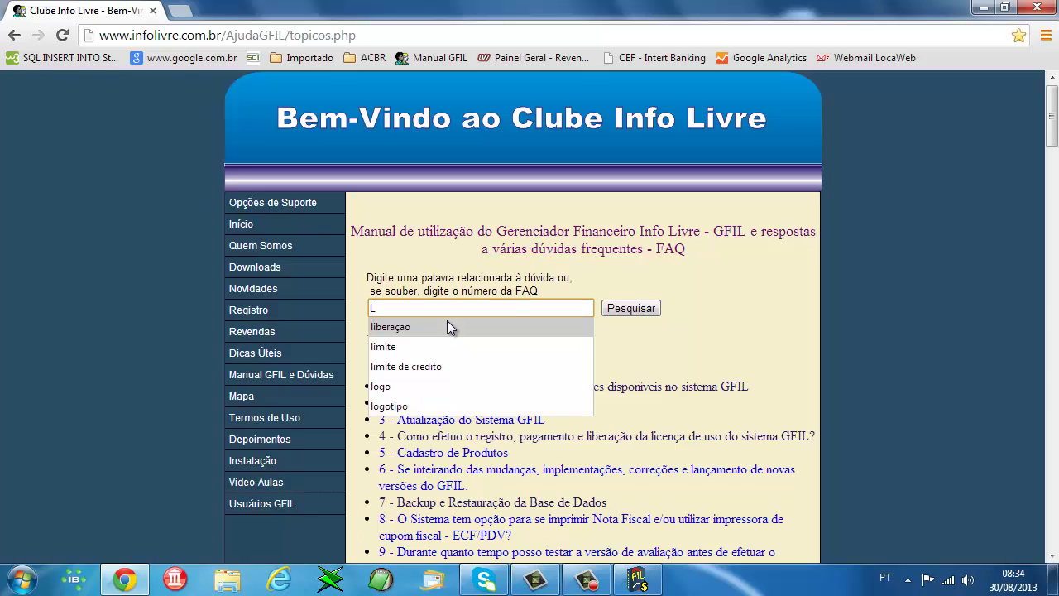
type("OGO")
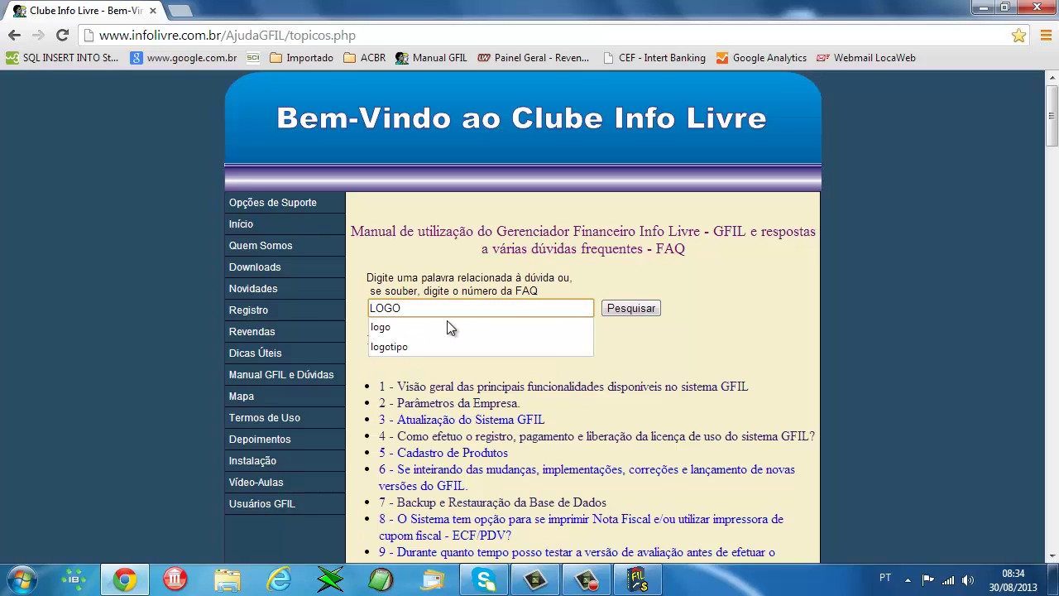
type("TIPO")
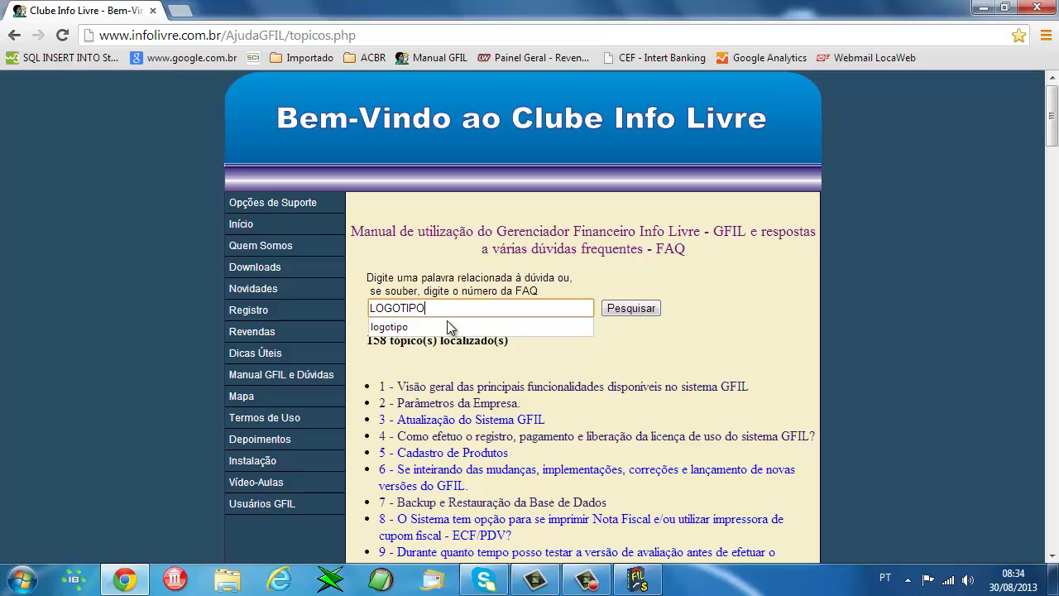
left_click(631, 309)
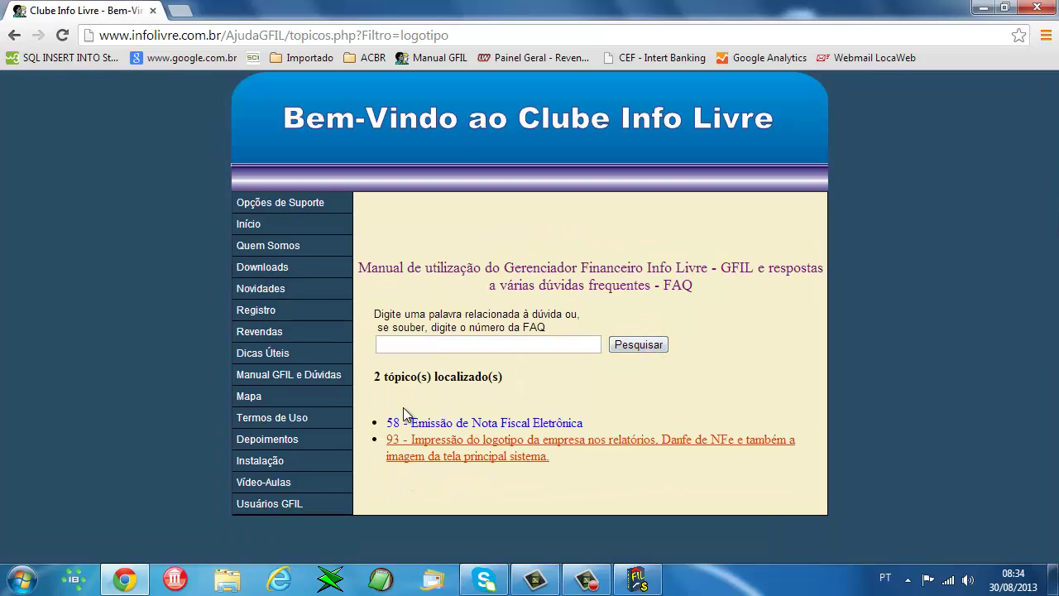
left_click_drag(380, 376, 459, 378)
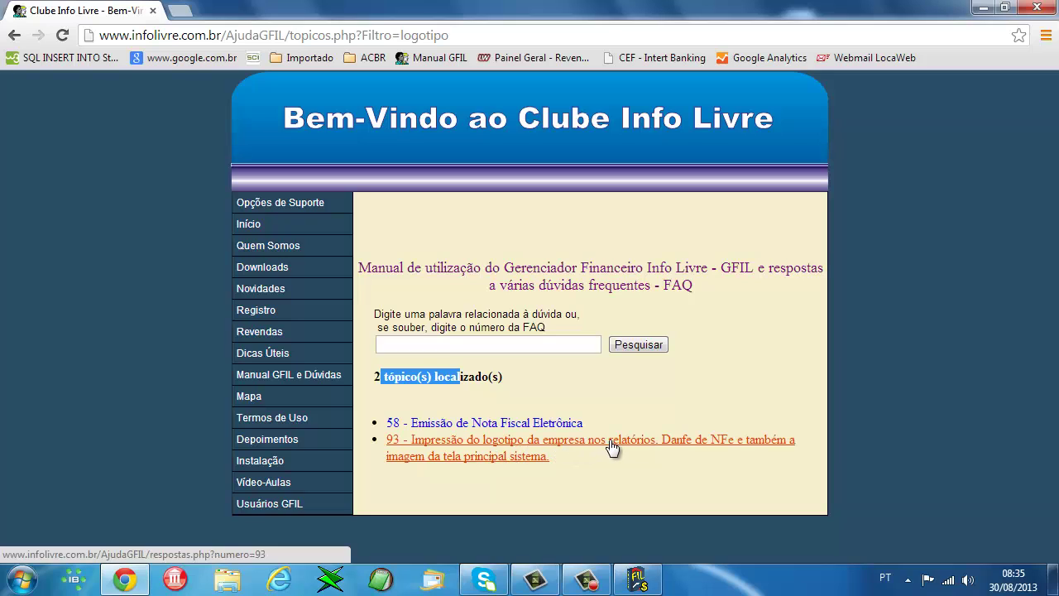
- Read topic 93 on company logo images, then return to the search results
left_click(459, 443)
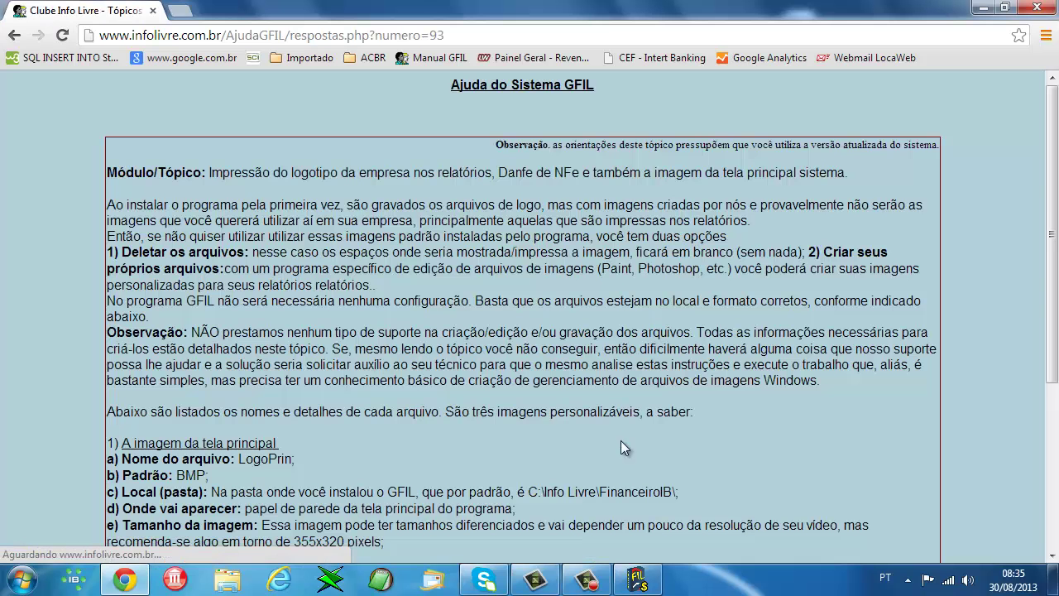
scroll(397, 325, "down", 6)
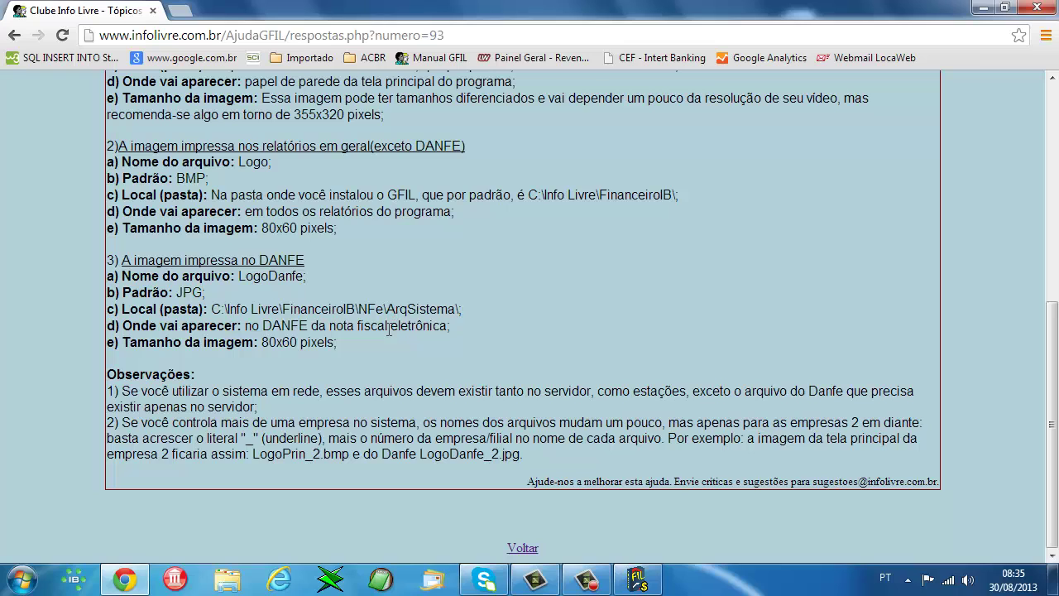
scroll(406, 310, "up", 6)
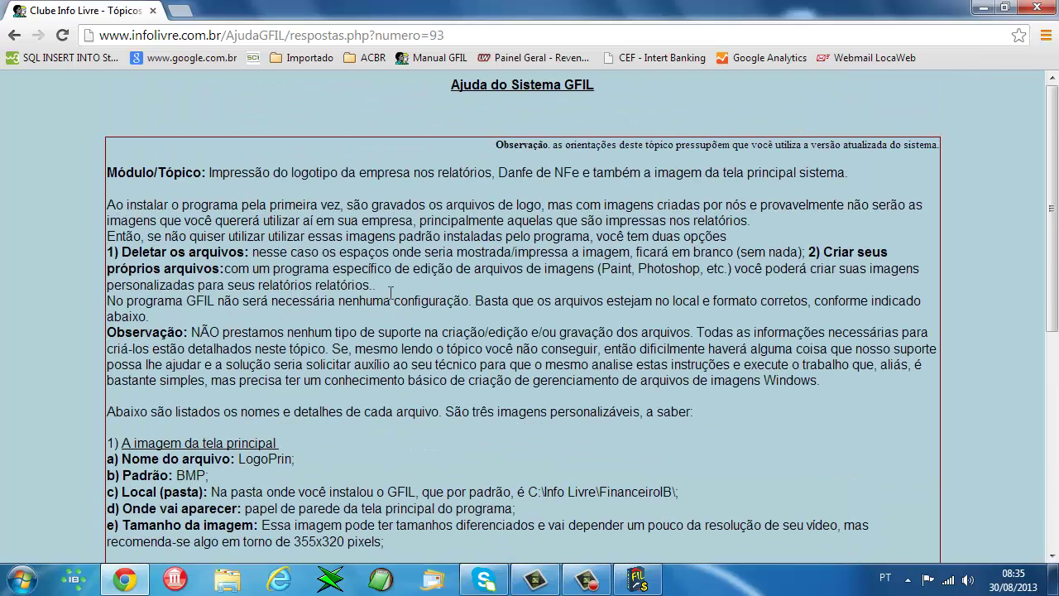
left_click(14, 34)
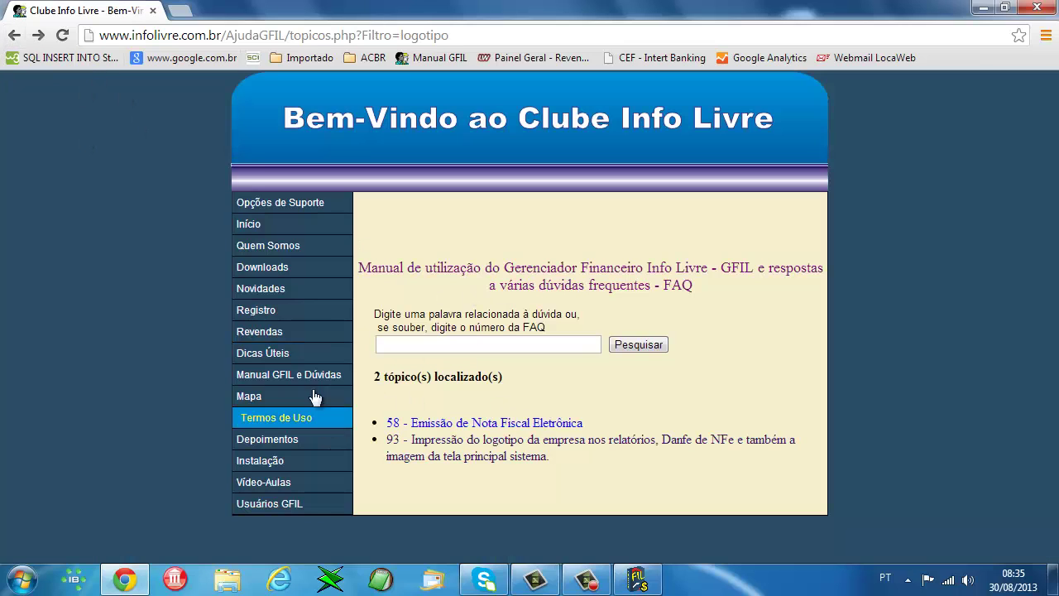
left_click(289, 376)
scroll(492, 331, "down", 18)
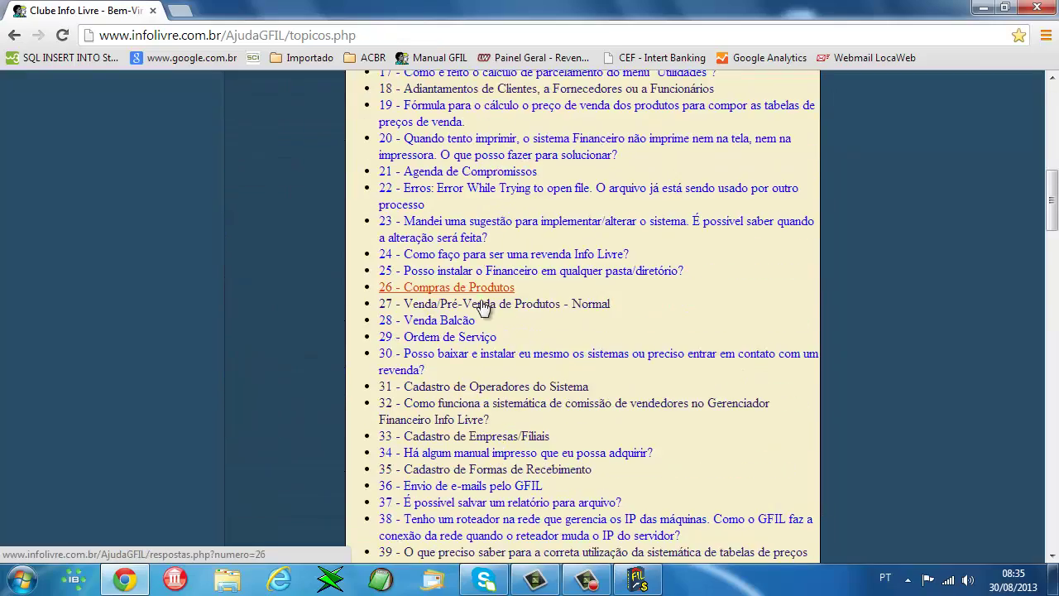
scroll(538, 313, "down", 14)
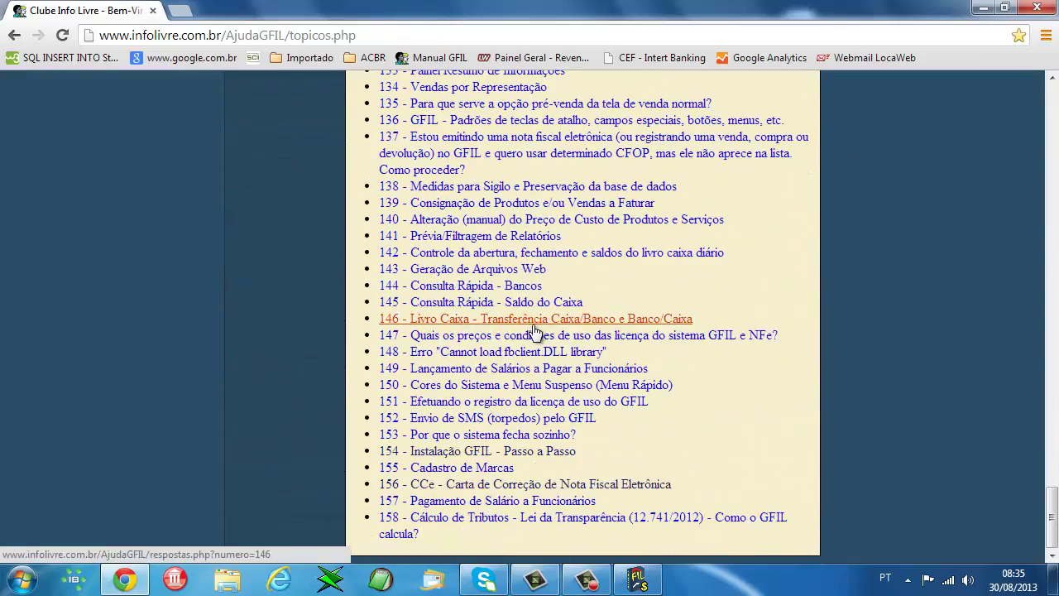
scroll(509, 281, "up", 20)
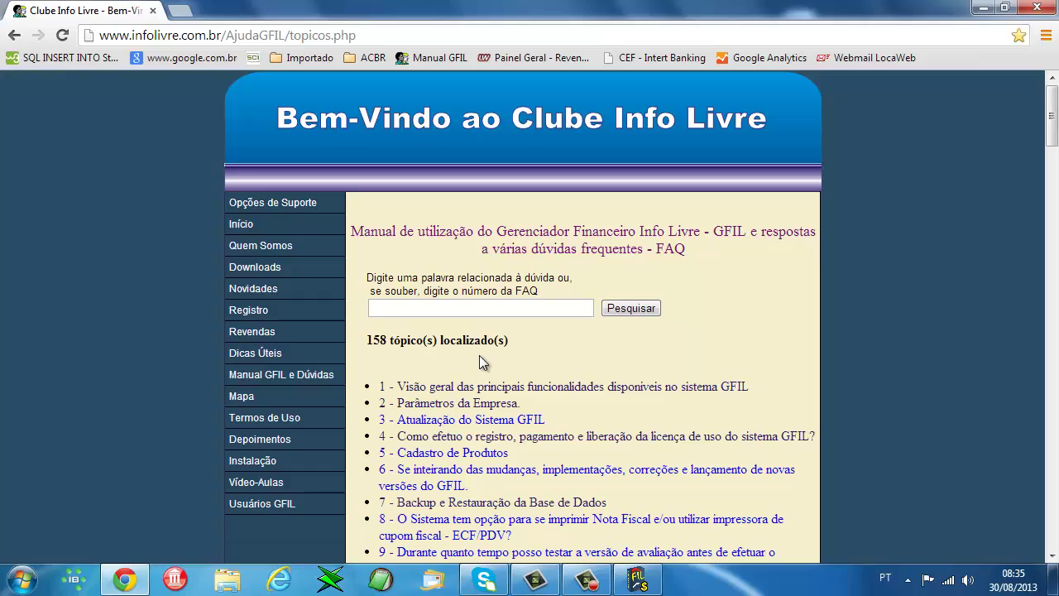
scroll(498, 356, "down", 5)
scroll(497, 356, "down", 19)
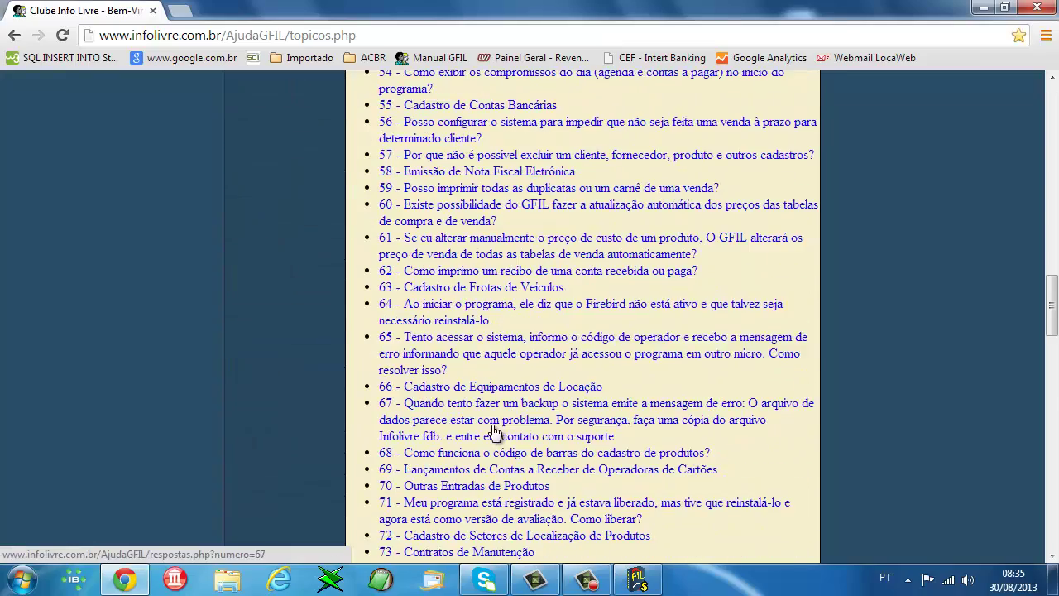
scroll(500, 436, "down", 5)
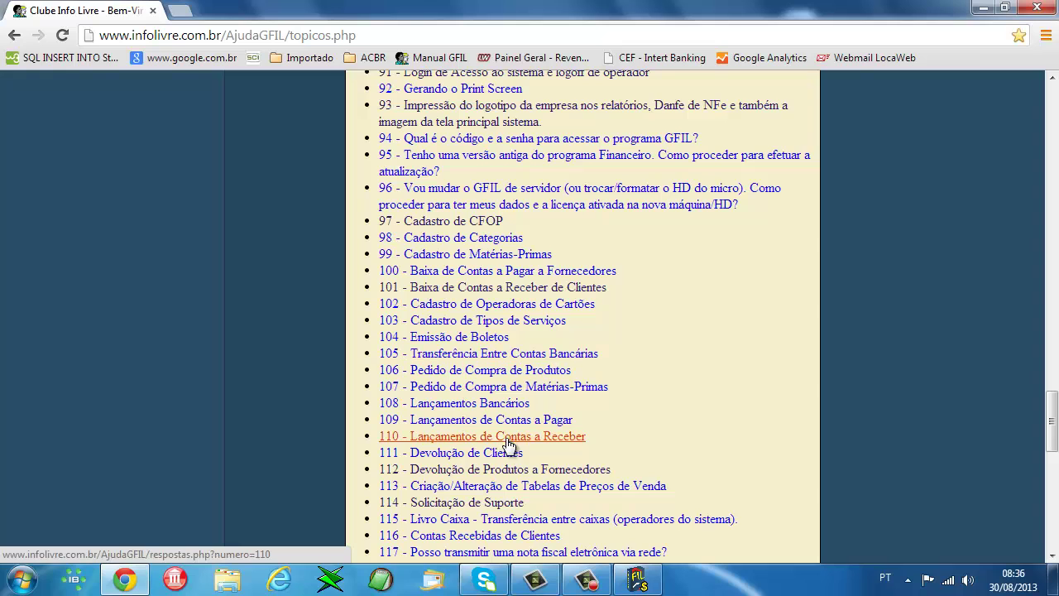
scroll(504, 451, "up", 4)
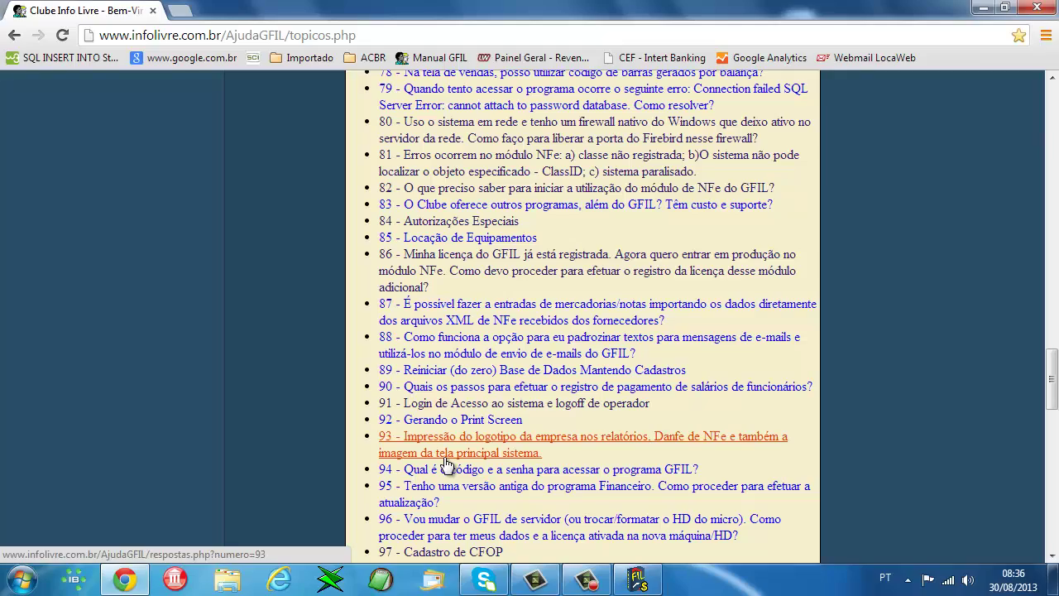
scroll(445, 465, "up", 20)
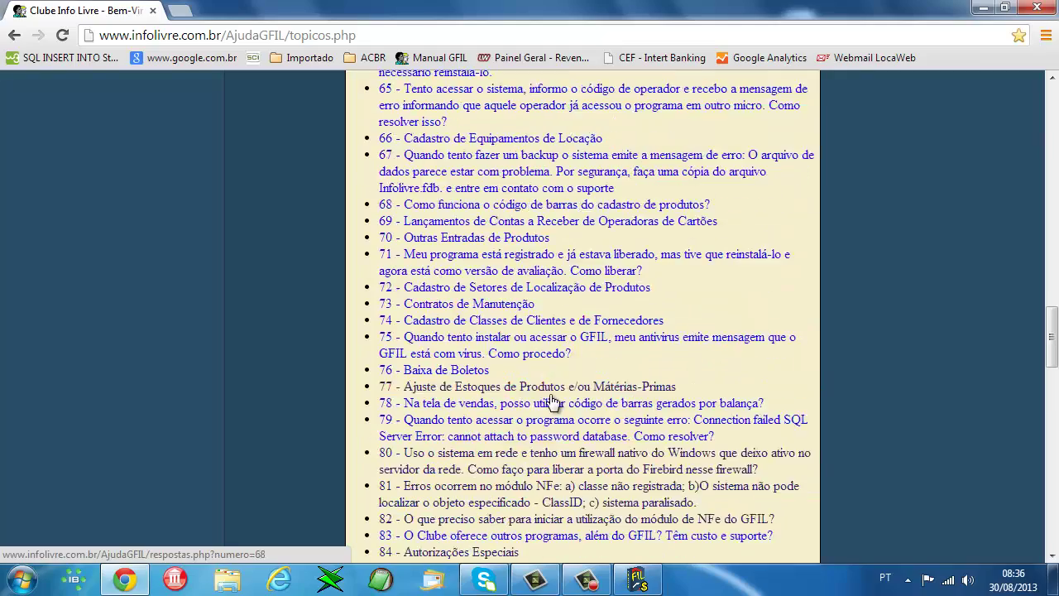
scroll(335, 362, "up", 4)
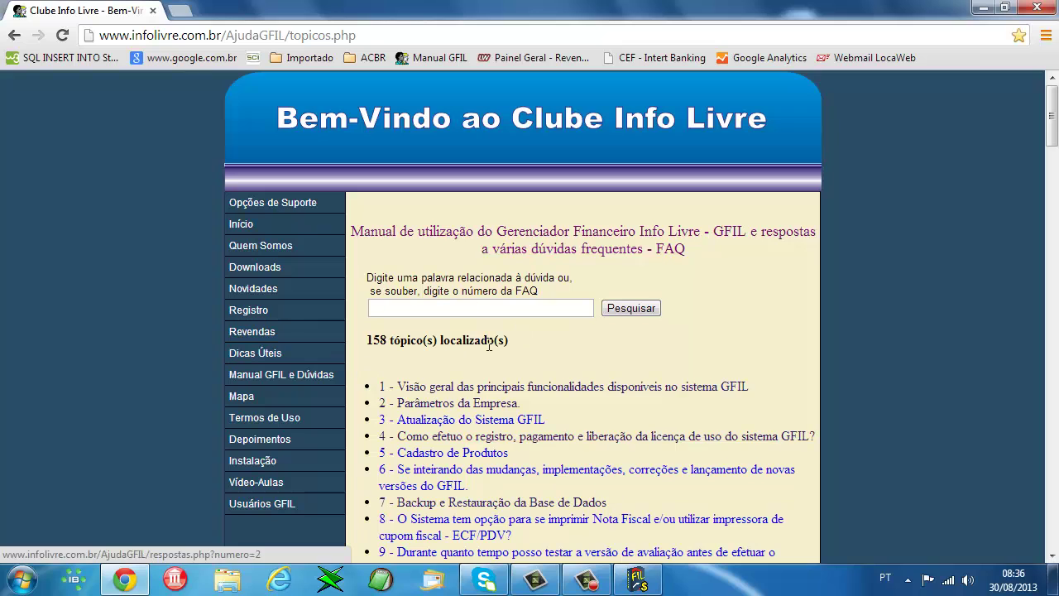
- Close Chrome, then close GFIL's daily agenda and general summary panels
left_click(1038, 7)
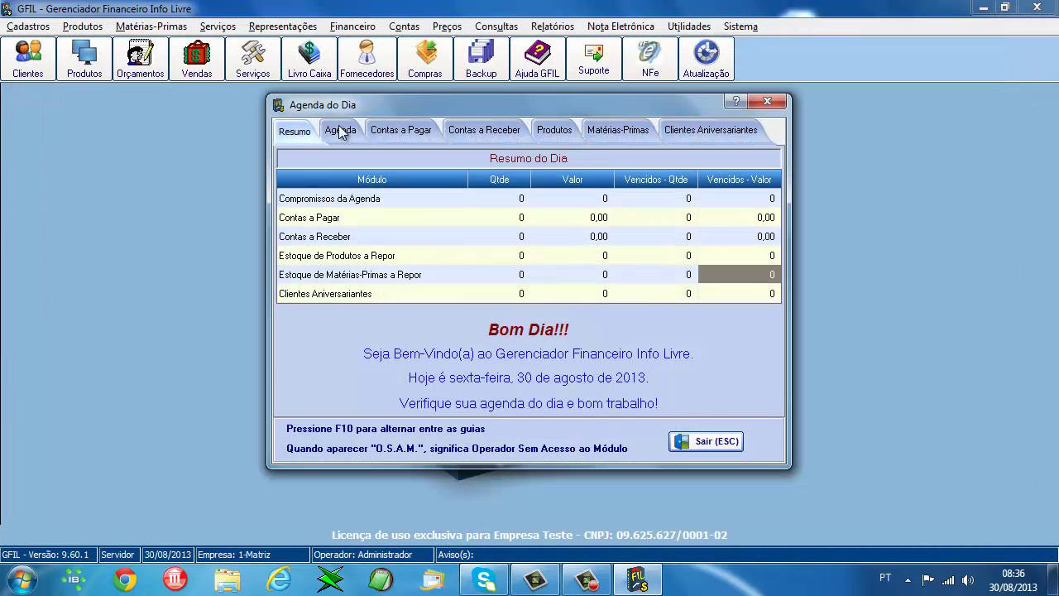
left_click(340, 131)
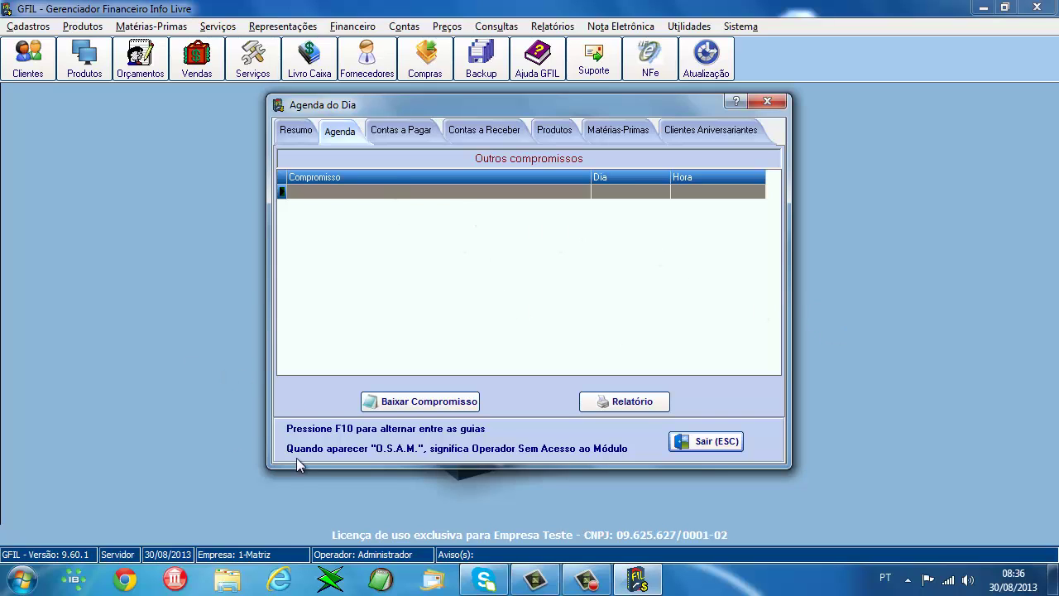
left_click(303, 133)
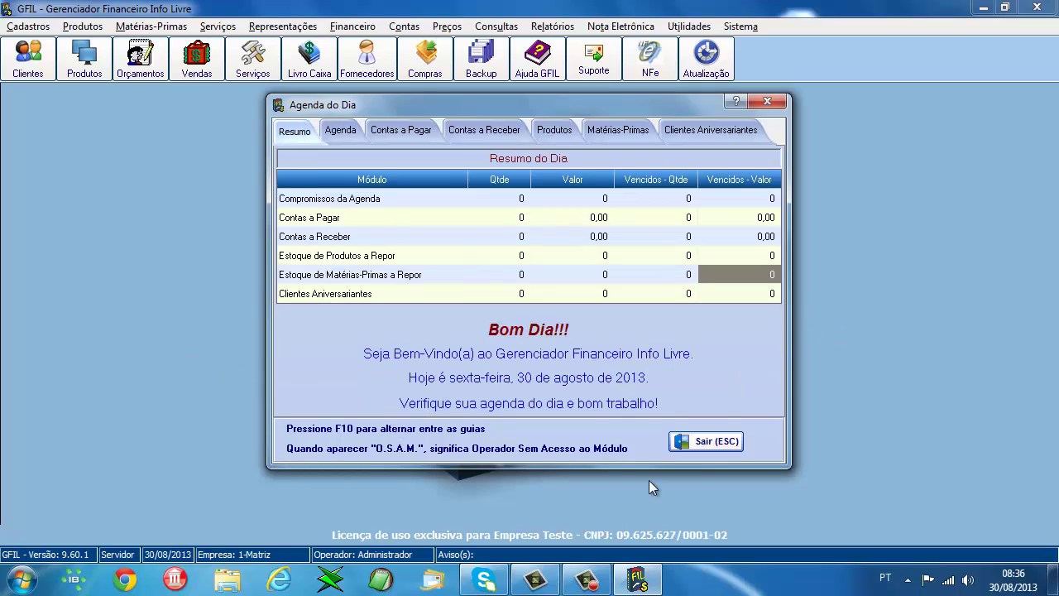
left_click(702, 445)
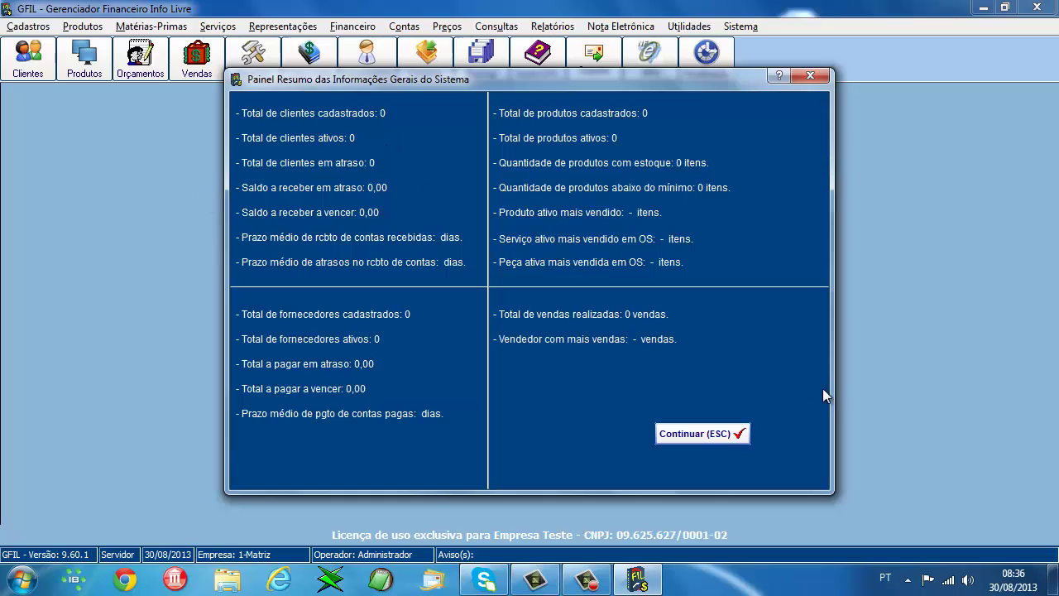
left_click(706, 433)
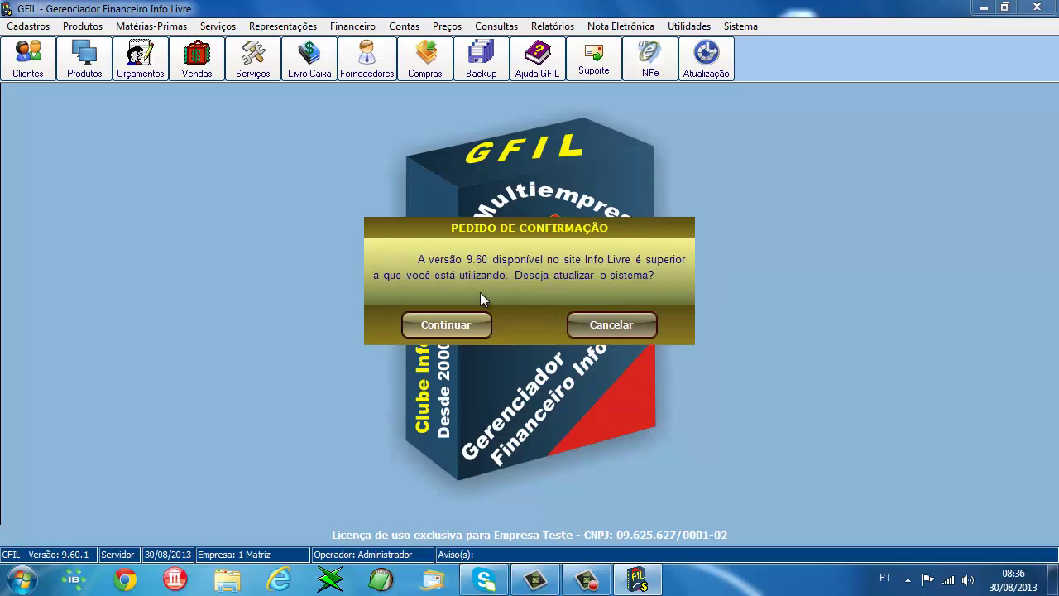
- Decline the version 9.60 update and select the licence explanation text
left_click(617, 324)
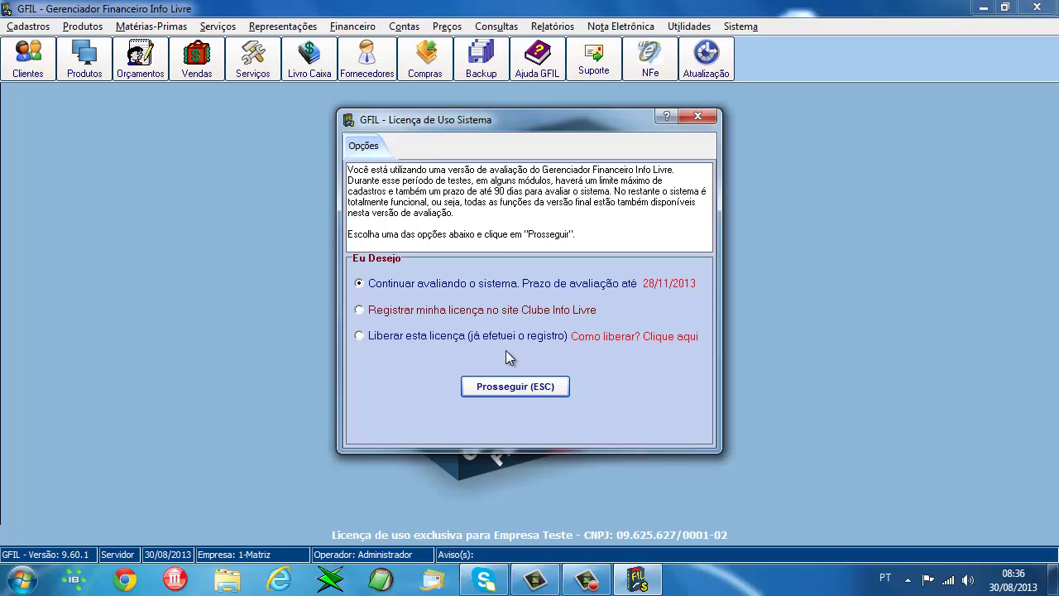
left_click_drag(351, 166, 644, 237)
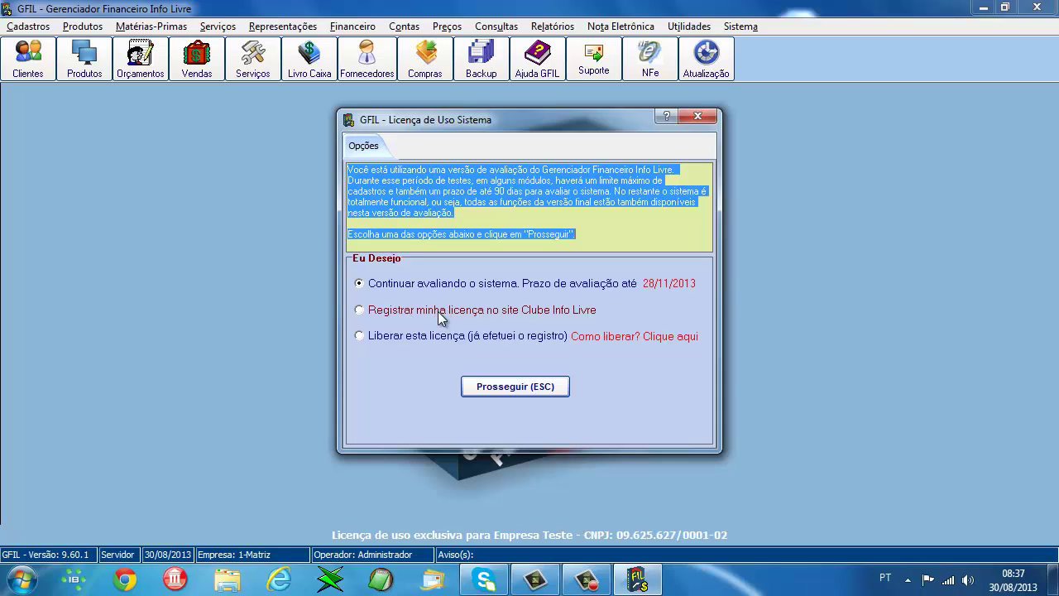
- Choose 'Continuar avaliando o sistema' in the licence dialog and proceed
left_click(368, 312)
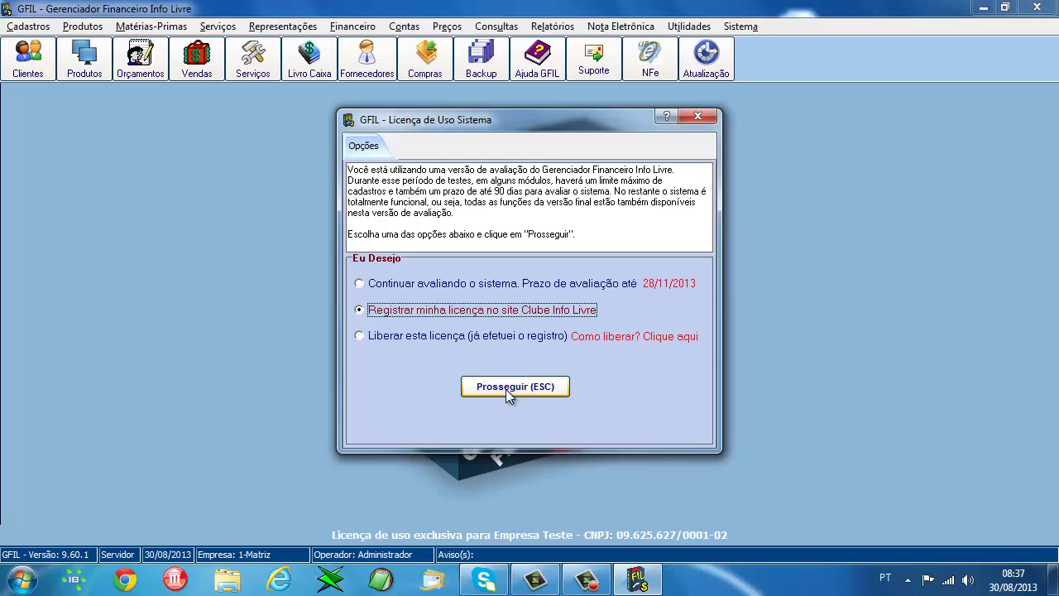
left_click(370, 338)
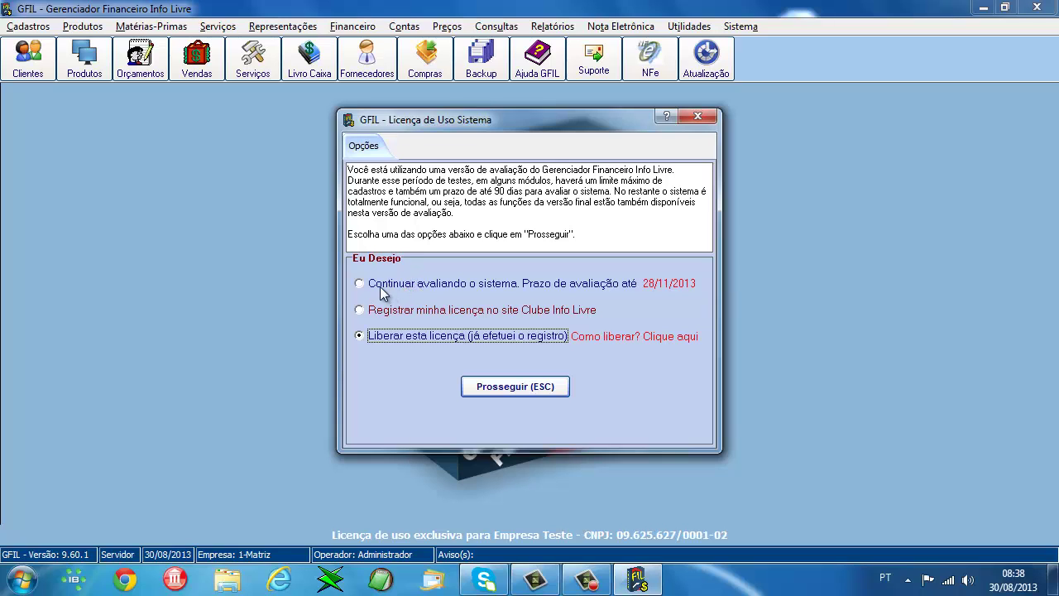
left_click(384, 286)
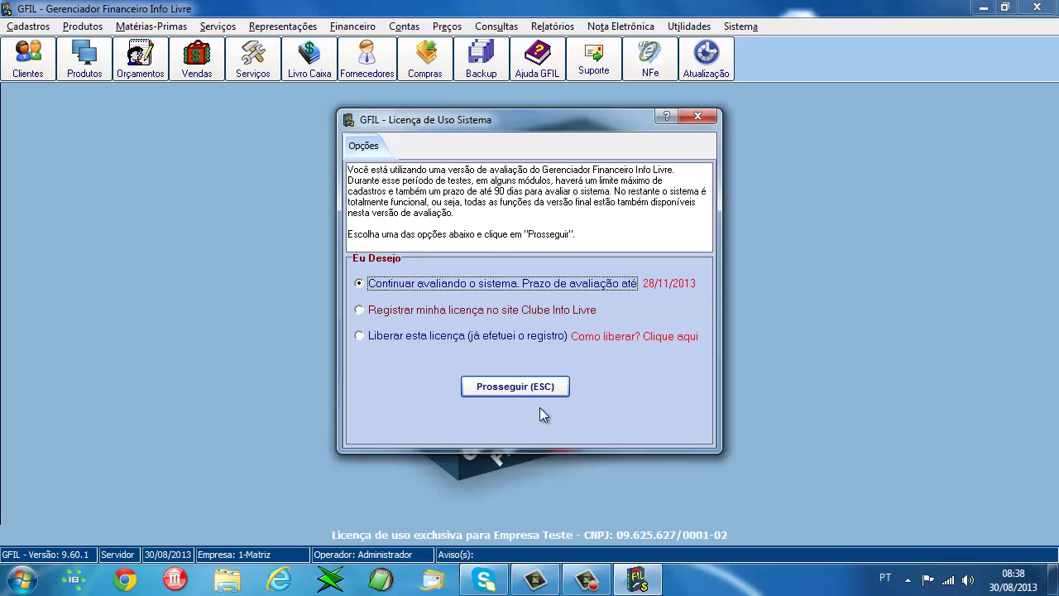
left_click(543, 386)
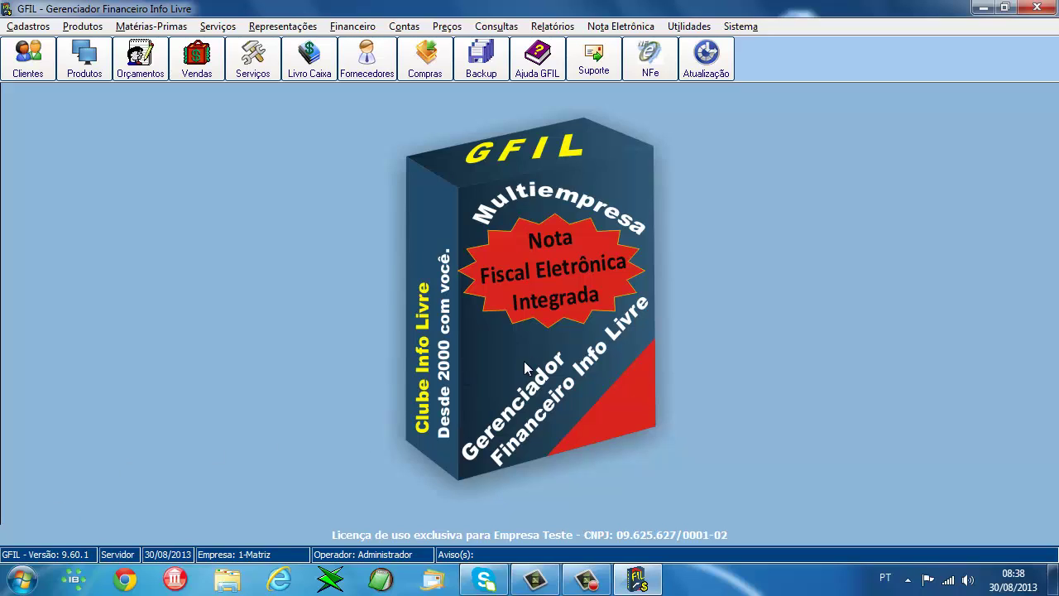
- Open the client register listing all clients and start a new client record
left_click(23, 78)
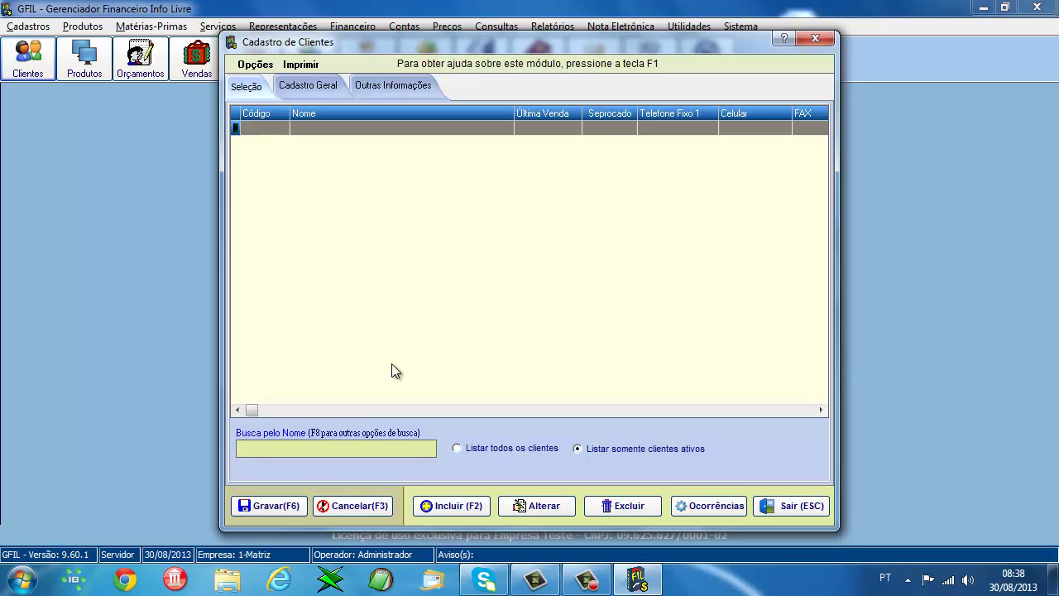
key("Tab")
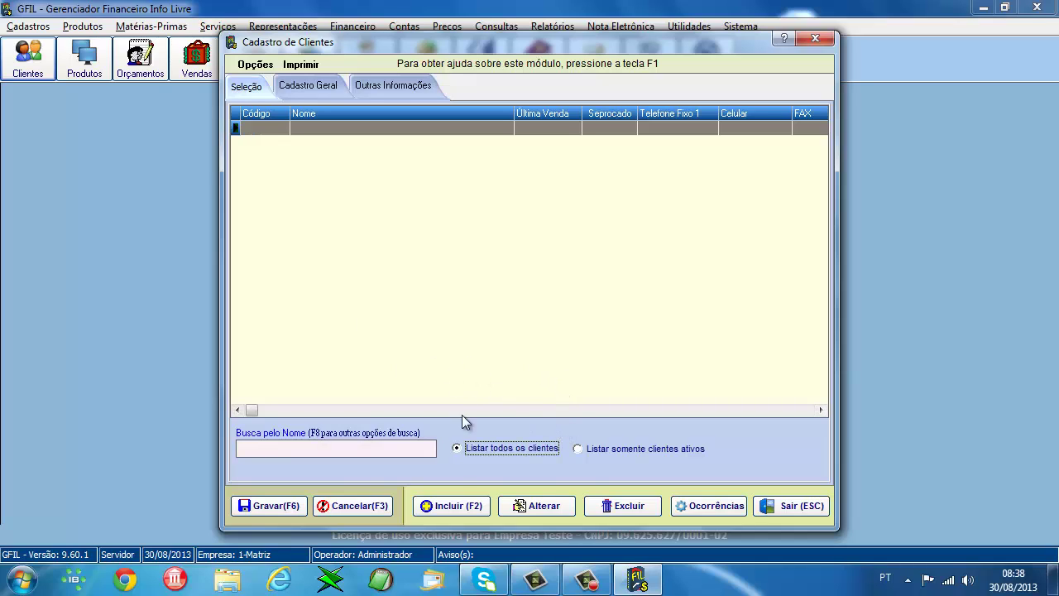
left_click(454, 503)
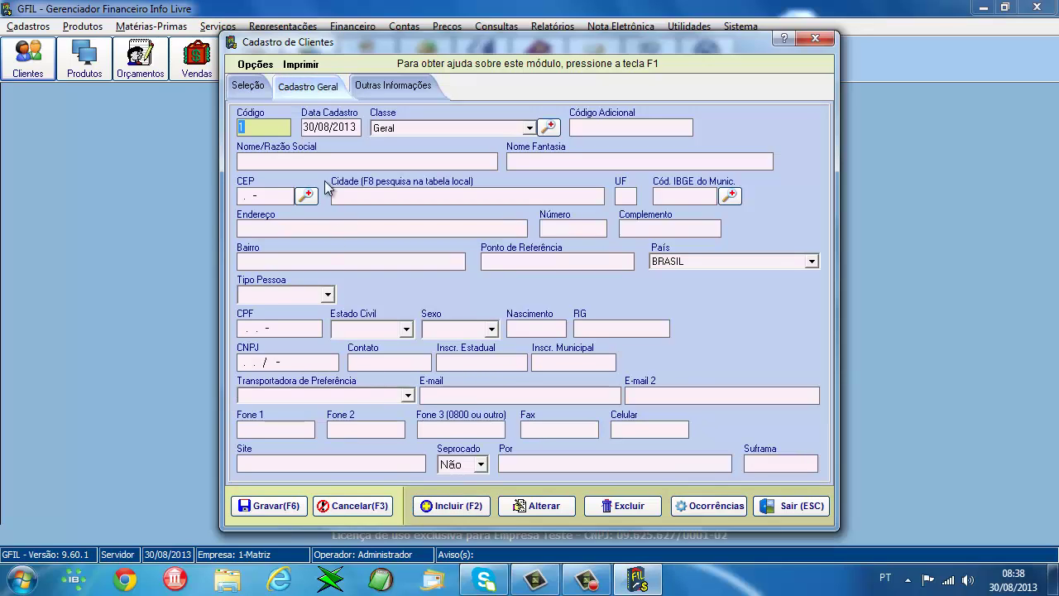
- Enter client 'Primeiro Cliente Teste' with postcode 81150230, auto-filling the Curitiba, PR address fields
left_click(309, 159)
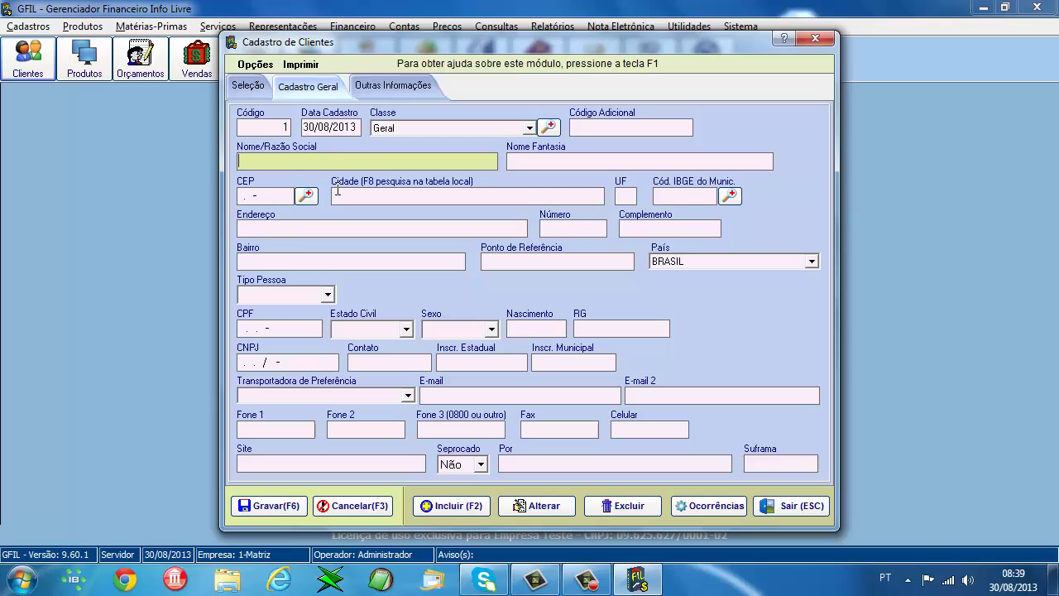
type("Primeiro Cliente Teste")
key("Tab")
key("Tab")
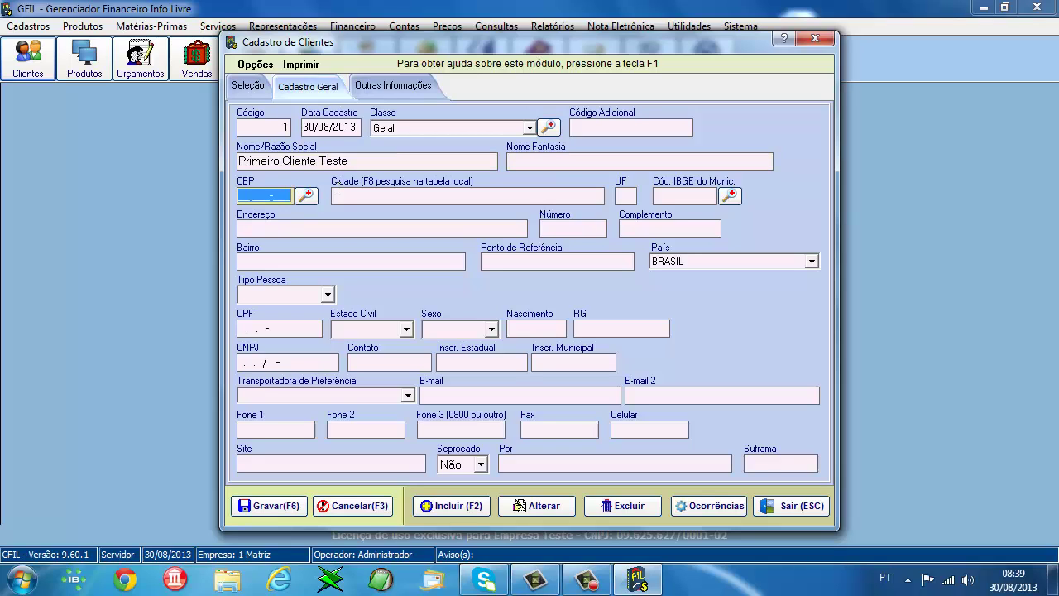
type("81150230")
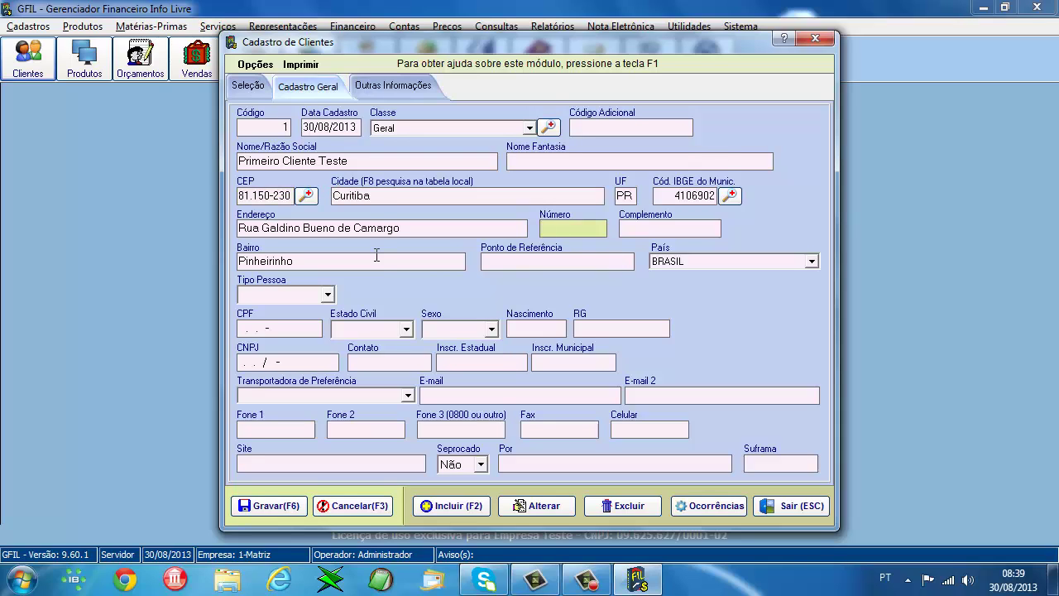
left_click(352, 197)
left_click(296, 229)
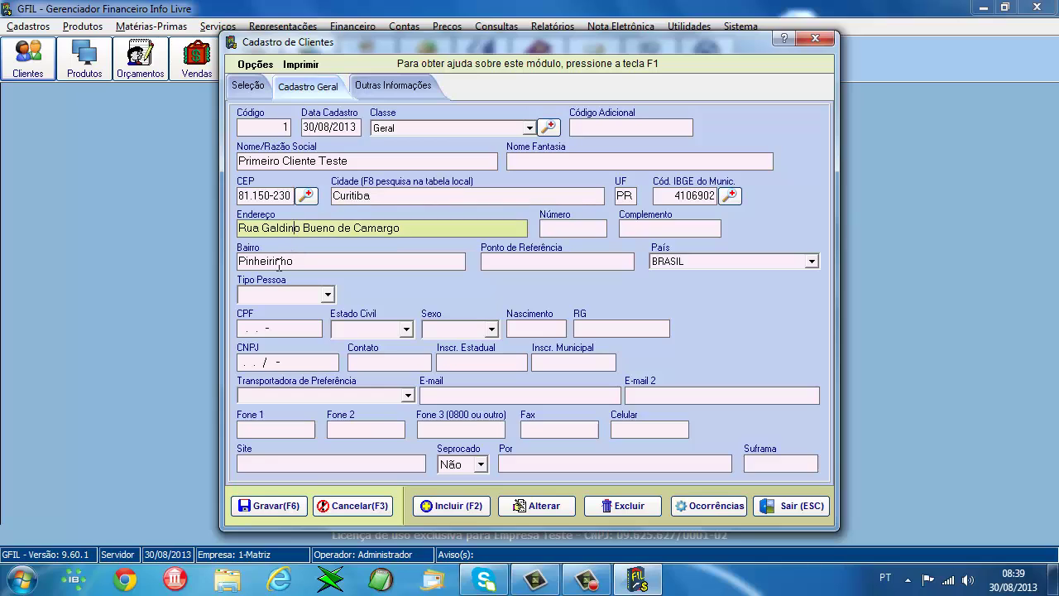
left_click(279, 263)
left_click(629, 197)
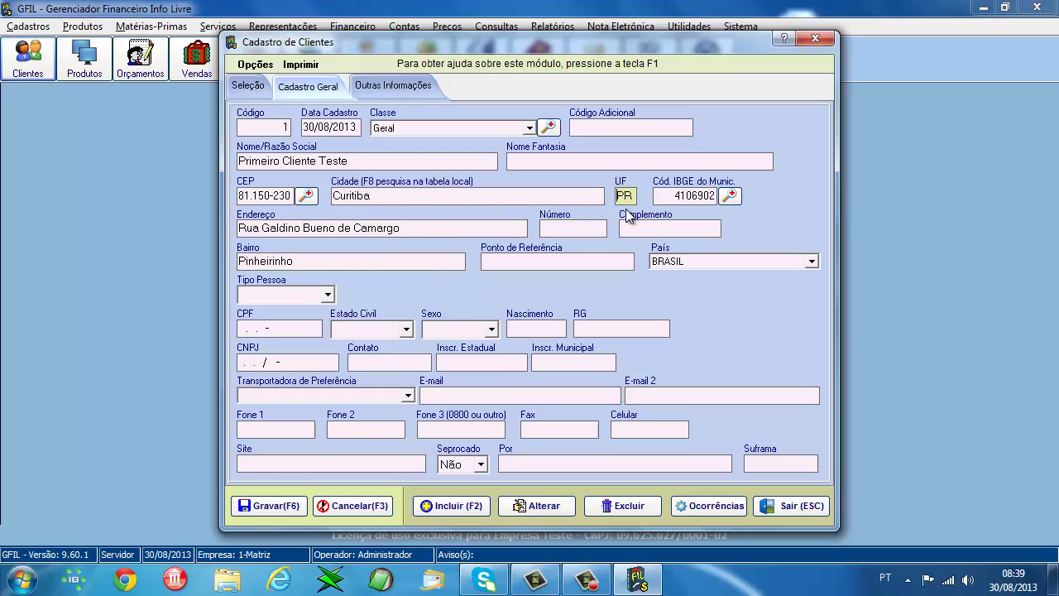
left_click(667, 200)
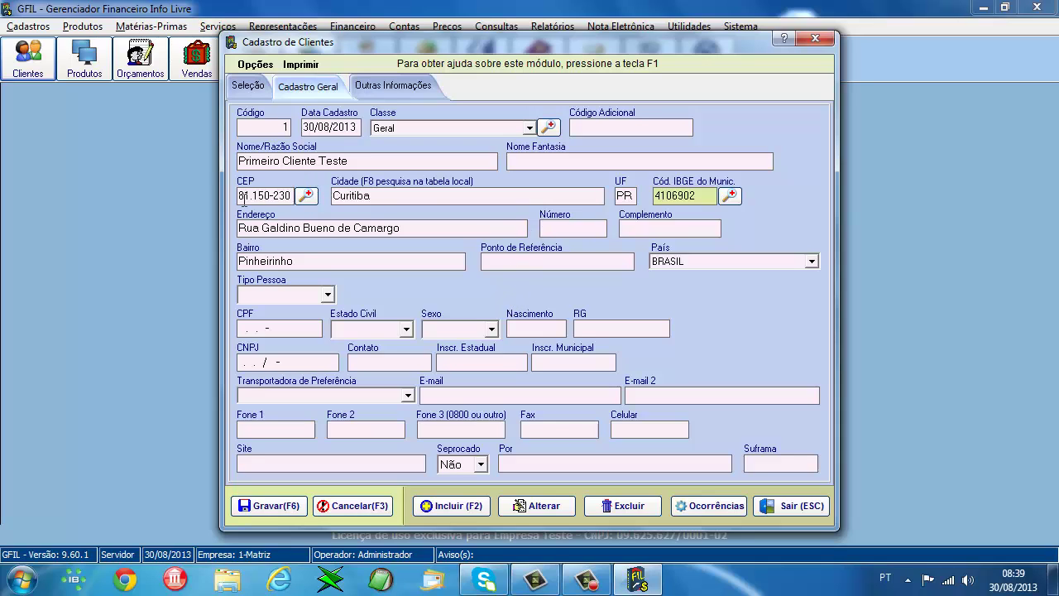
- Save Primeiro Cliente Teste as client record 1 and close the client registration window
left_click(263, 508)
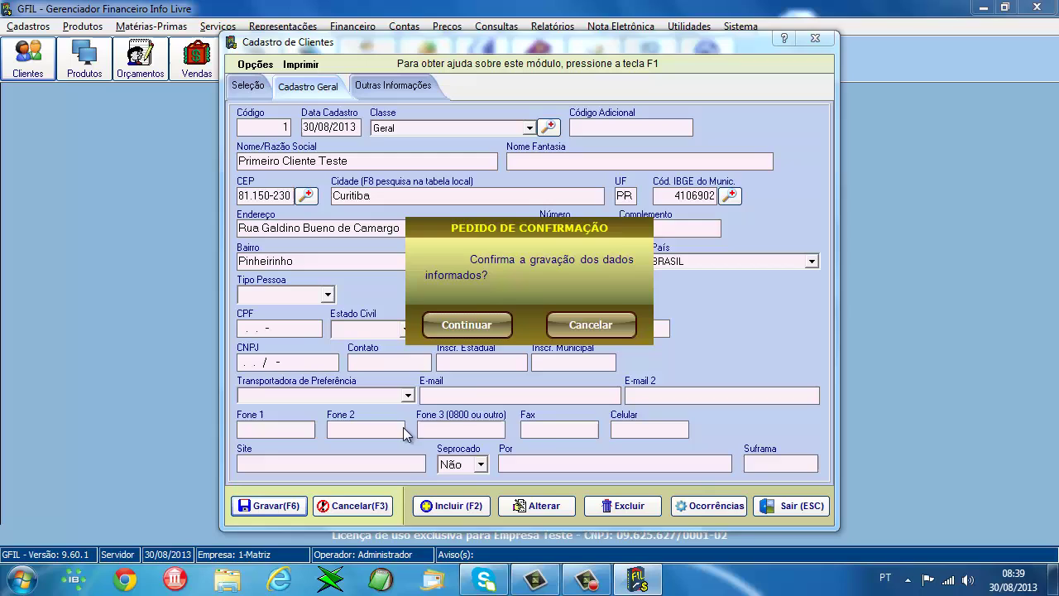
left_click(477, 325)
left_click(542, 295)
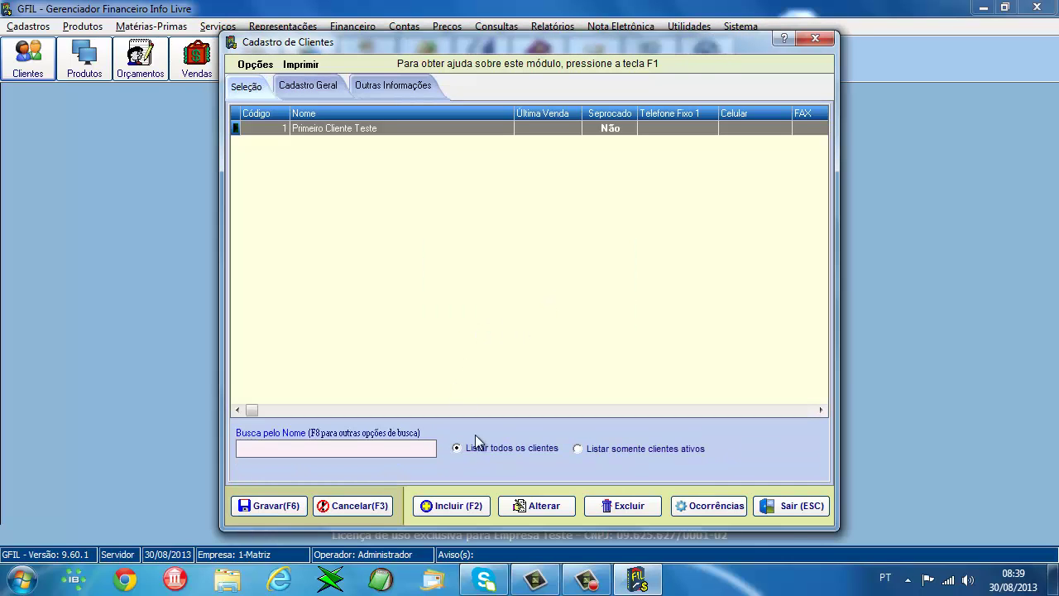
left_click(788, 506)
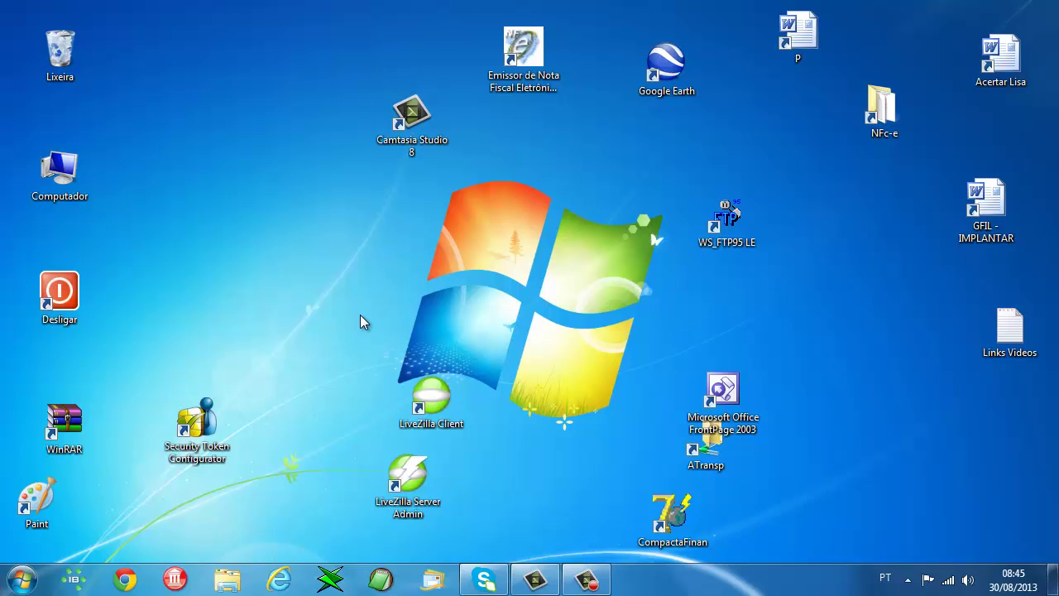
- Run the InstalaGFIL installer from C:\Apagavel as administrator
double_click(60, 172)
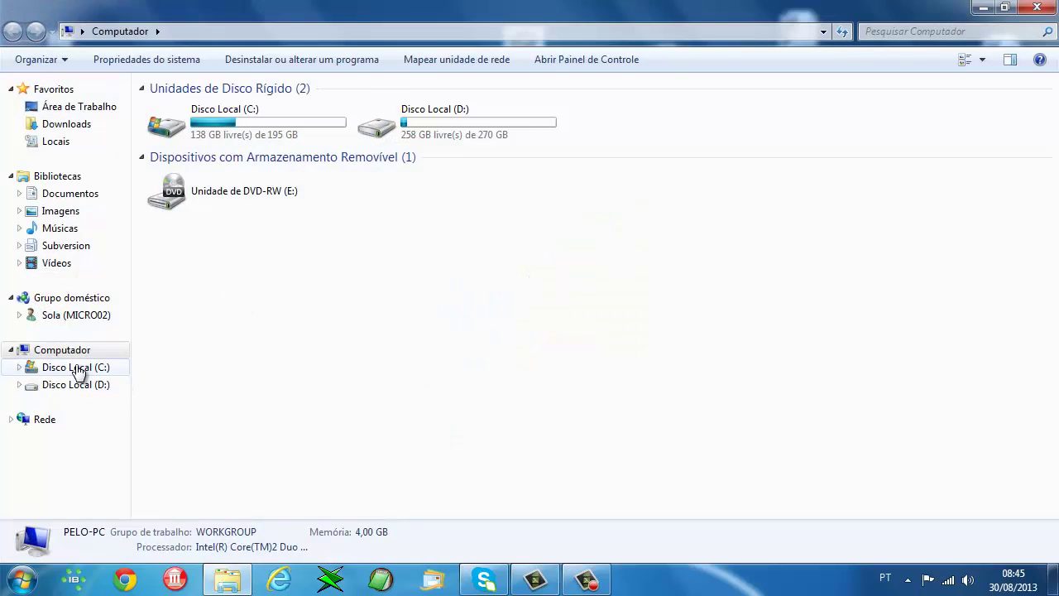
left_click(76, 368)
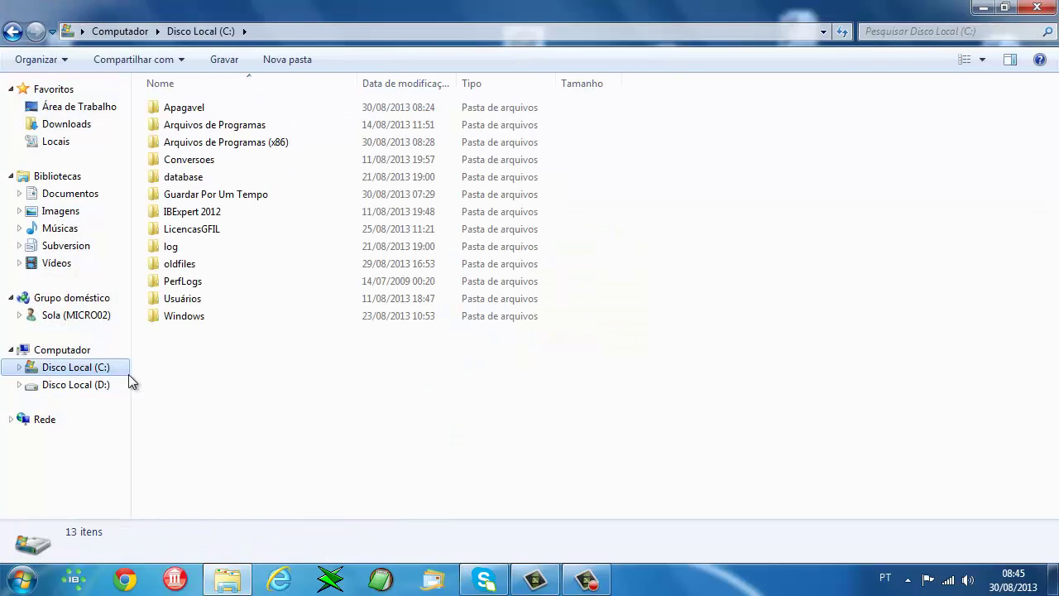
double_click(215, 108)
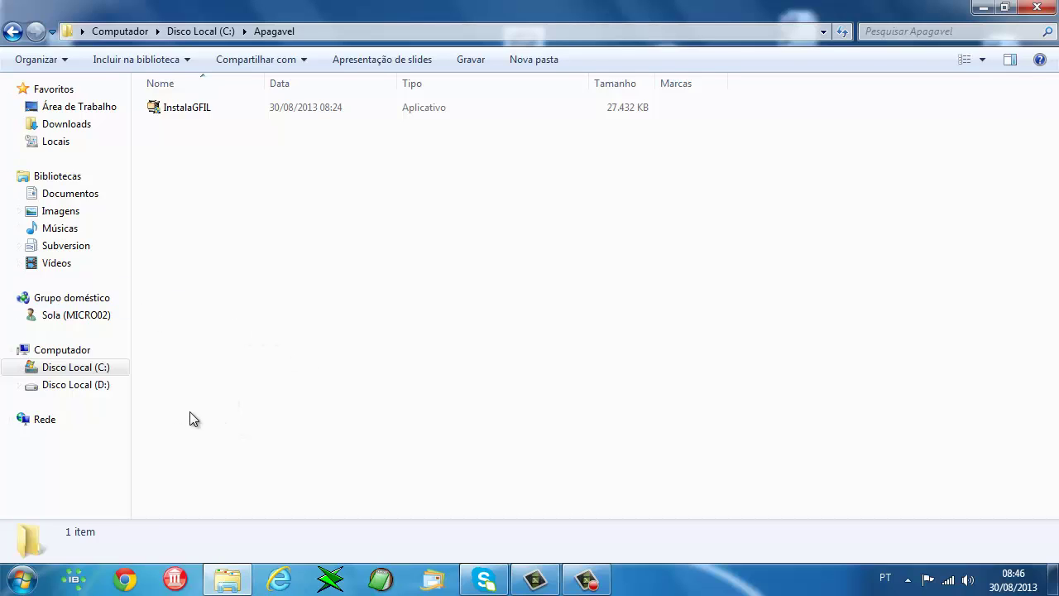
right_click(177, 108)
left_click(232, 137)
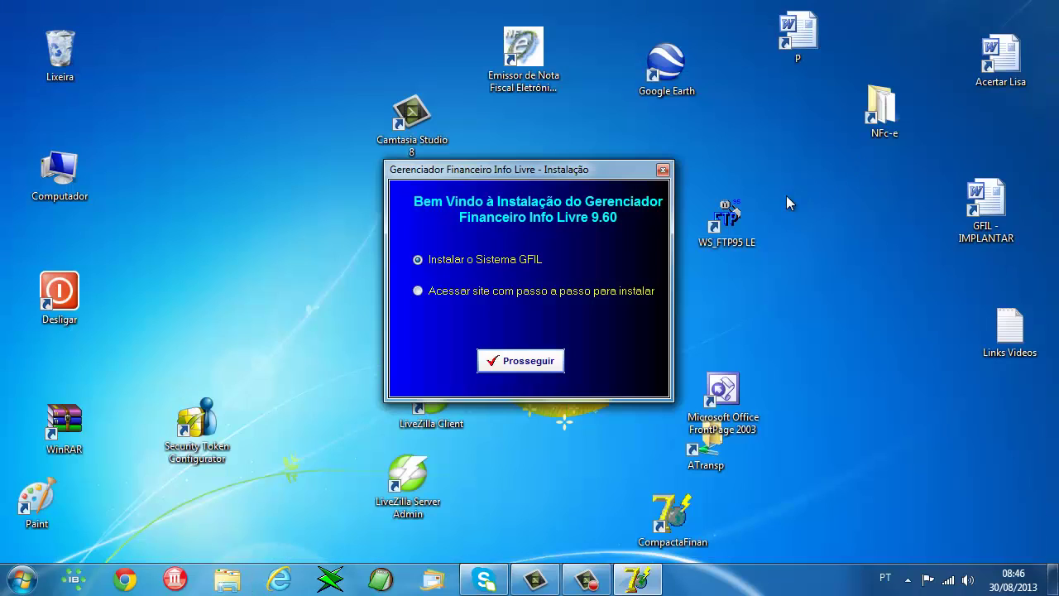
- Proceed with the GFIL system installation and accept the terms of use
left_click(530, 365)
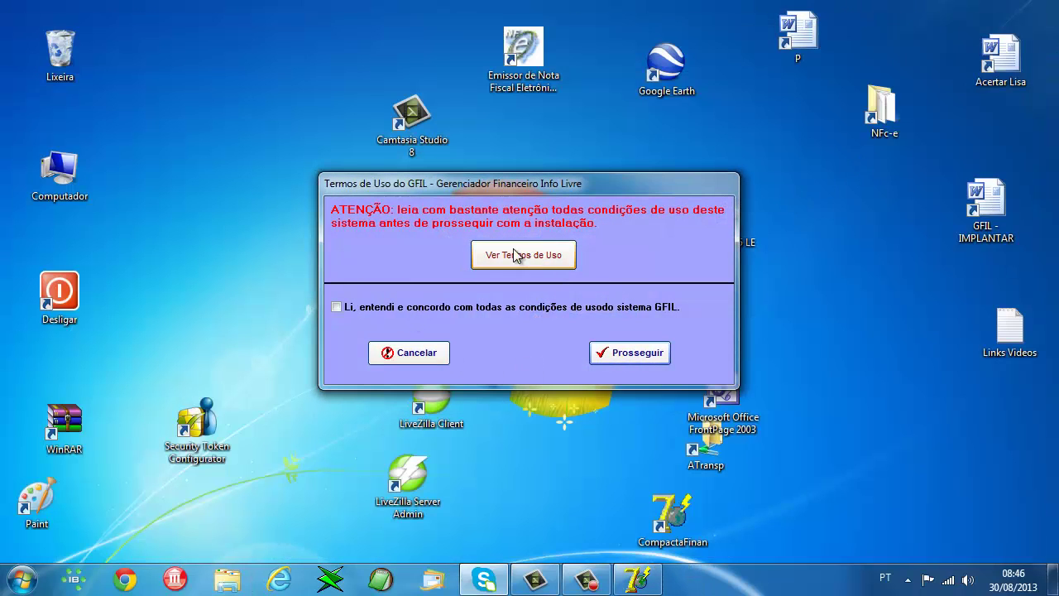
left_click(336, 307)
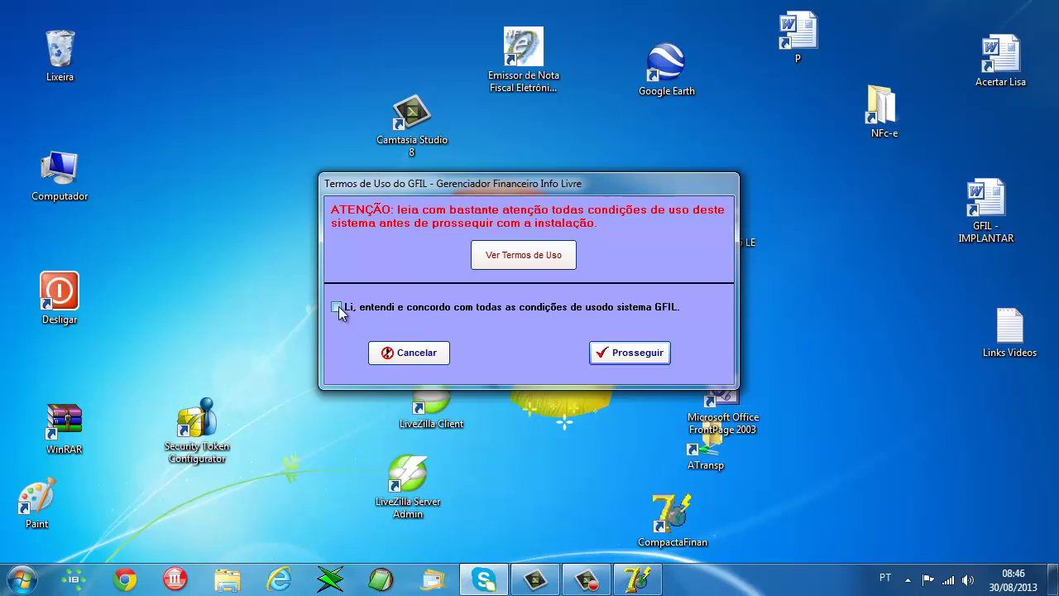
left_click(635, 355)
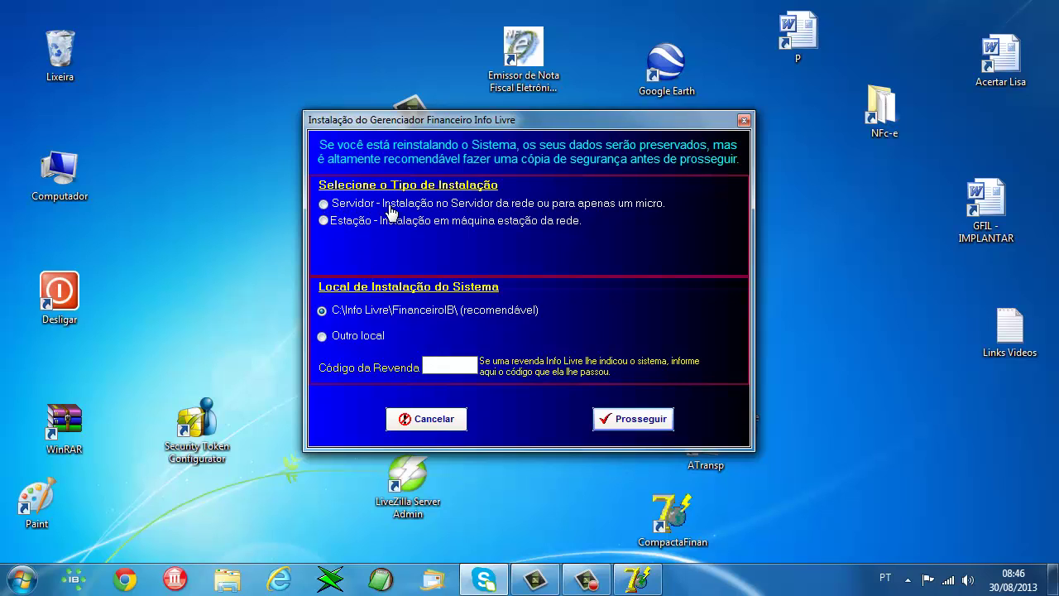
- Install GFIL as a network workstation using server MICRO02 and the recommended folder
left_click(324, 221)
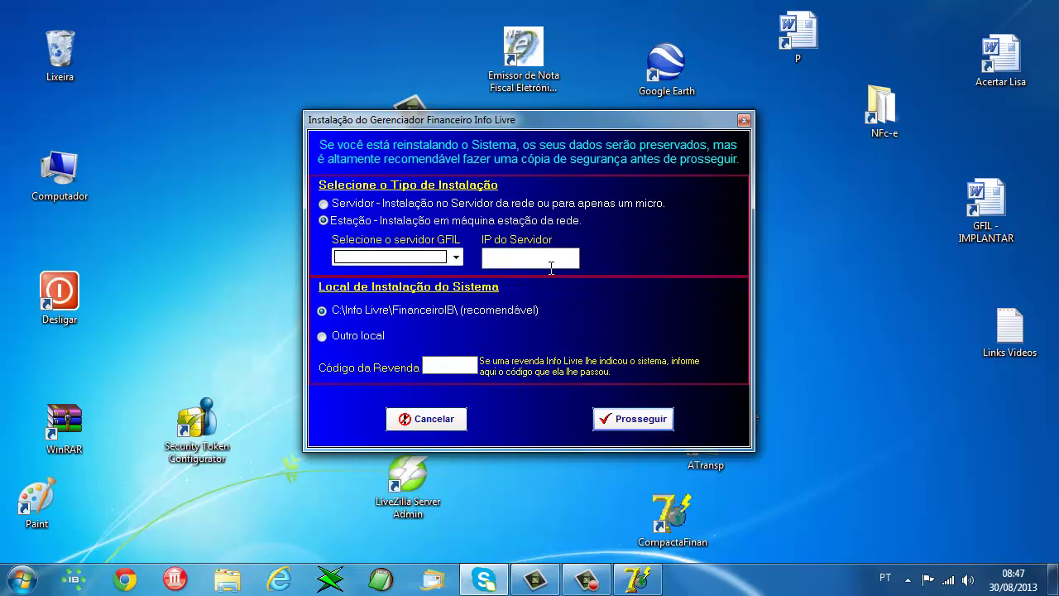
left_click(356, 257)
left_click(454, 258)
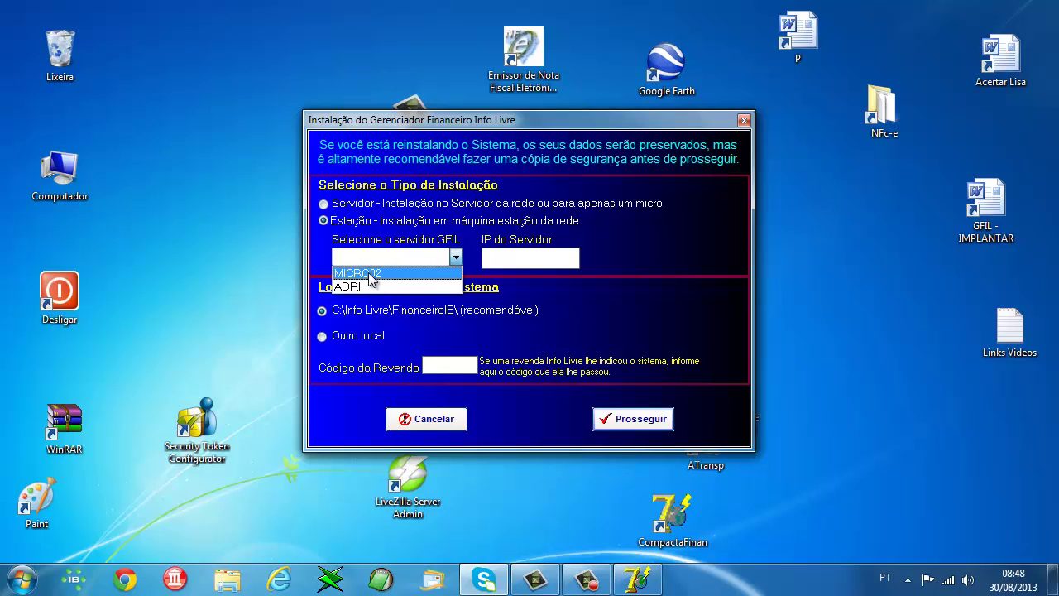
left_click(368, 274)
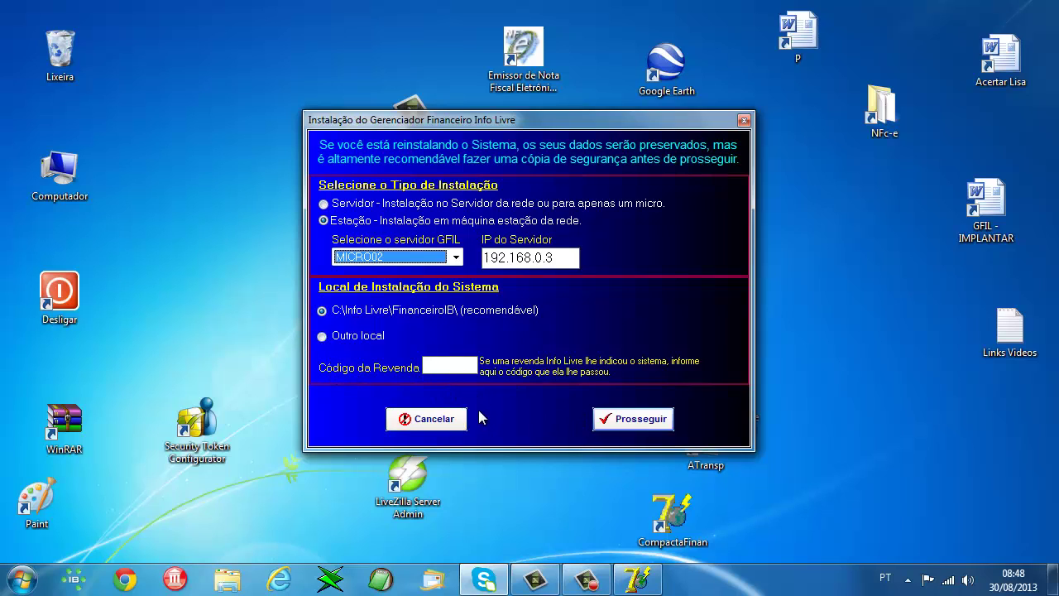
left_click(632, 422)
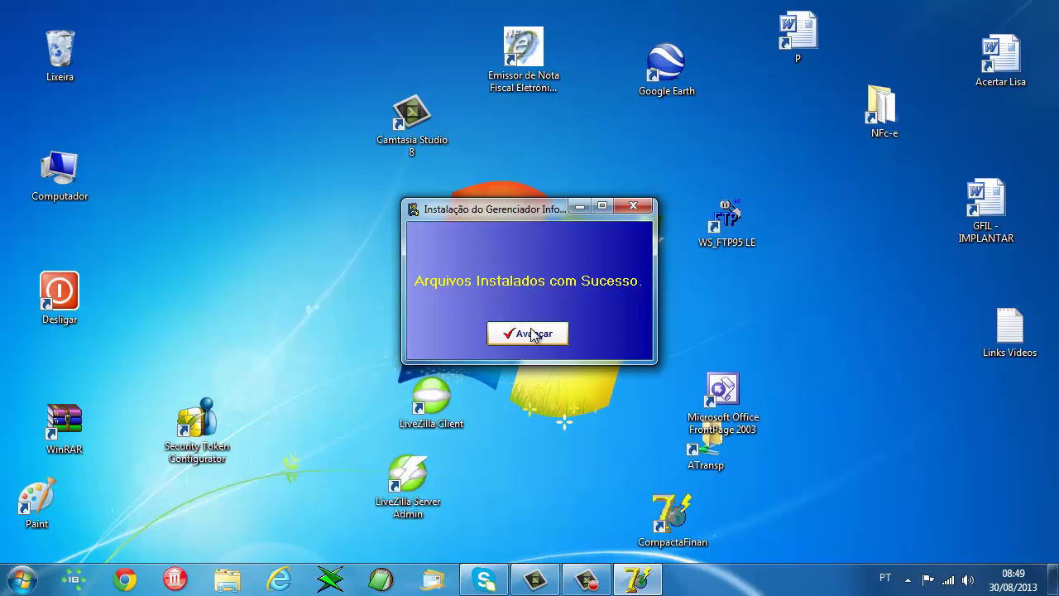
- Finish the installer and acknowledge the Instalagfil success message
left_click(533, 333)
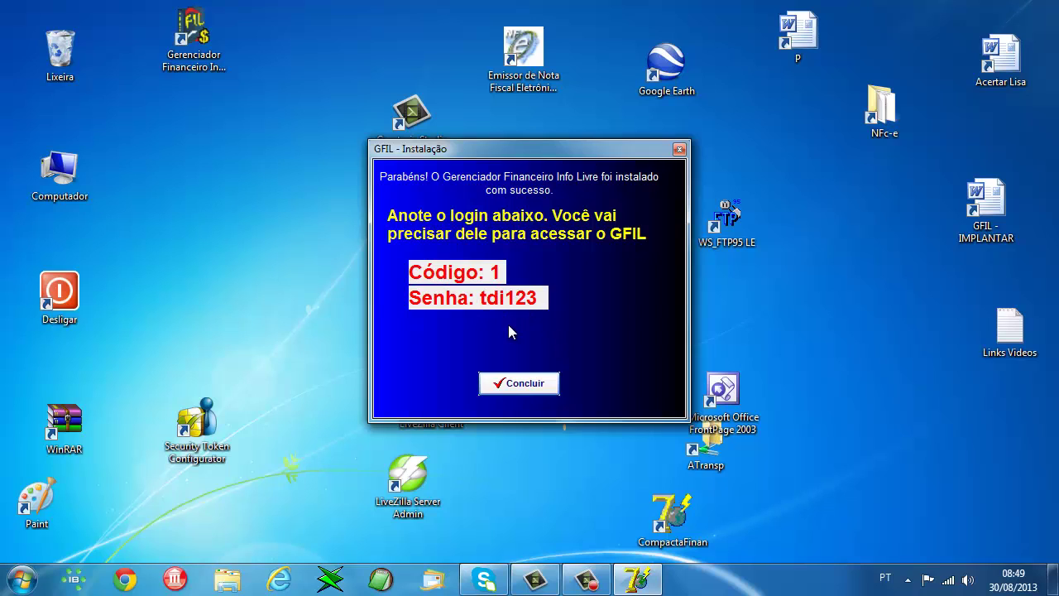
left_click(546, 388)
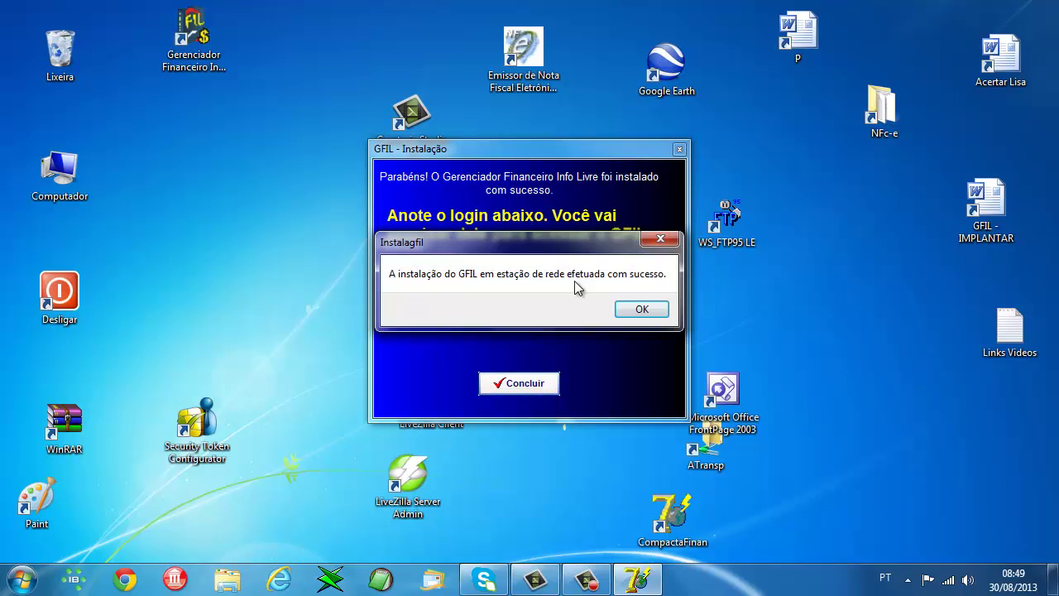
left_click(643, 311)
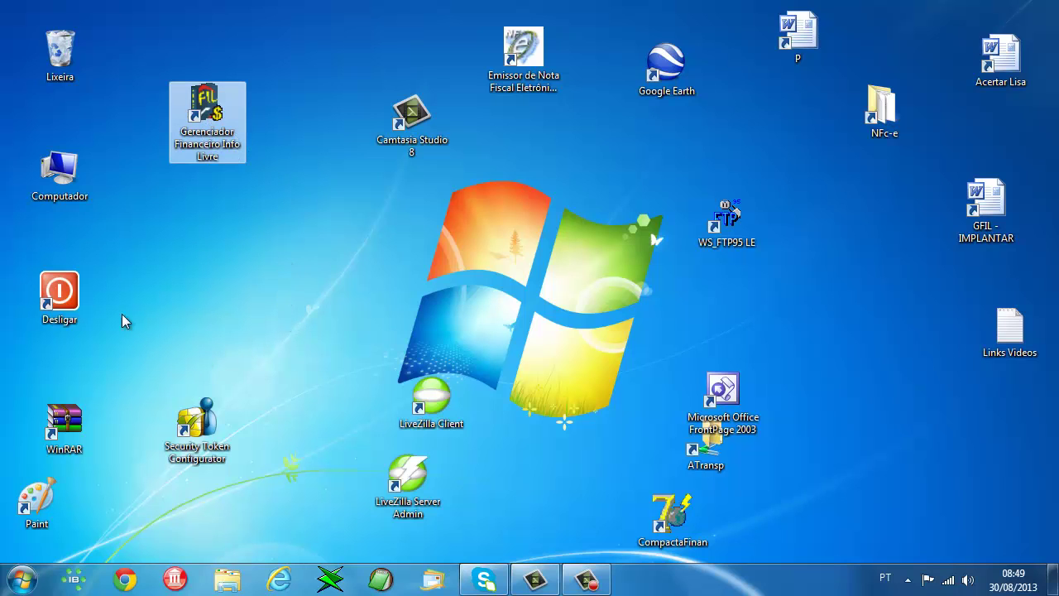
double_click(66, 183)
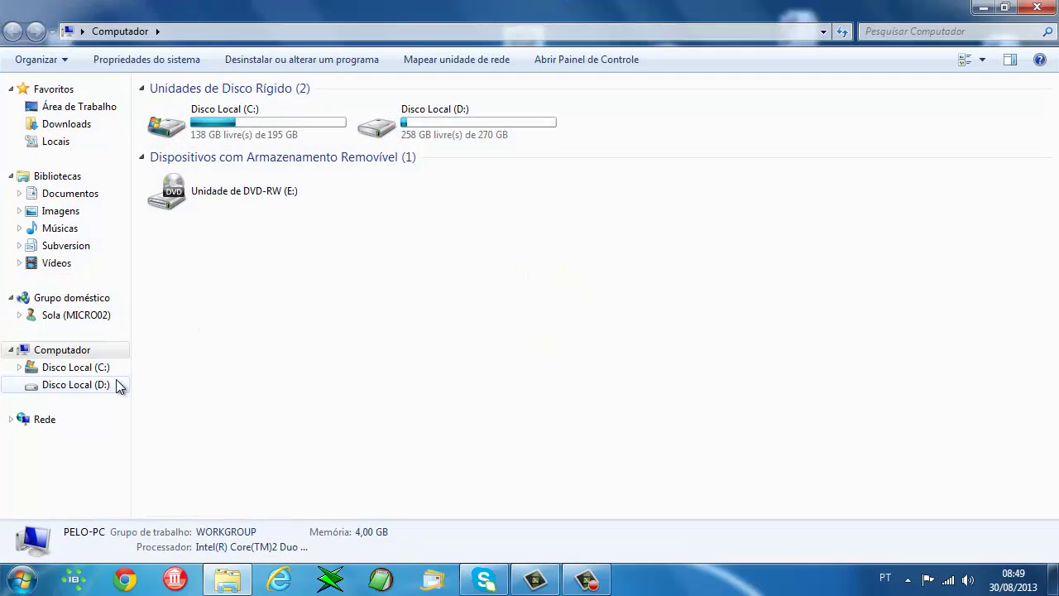
left_click(100, 370)
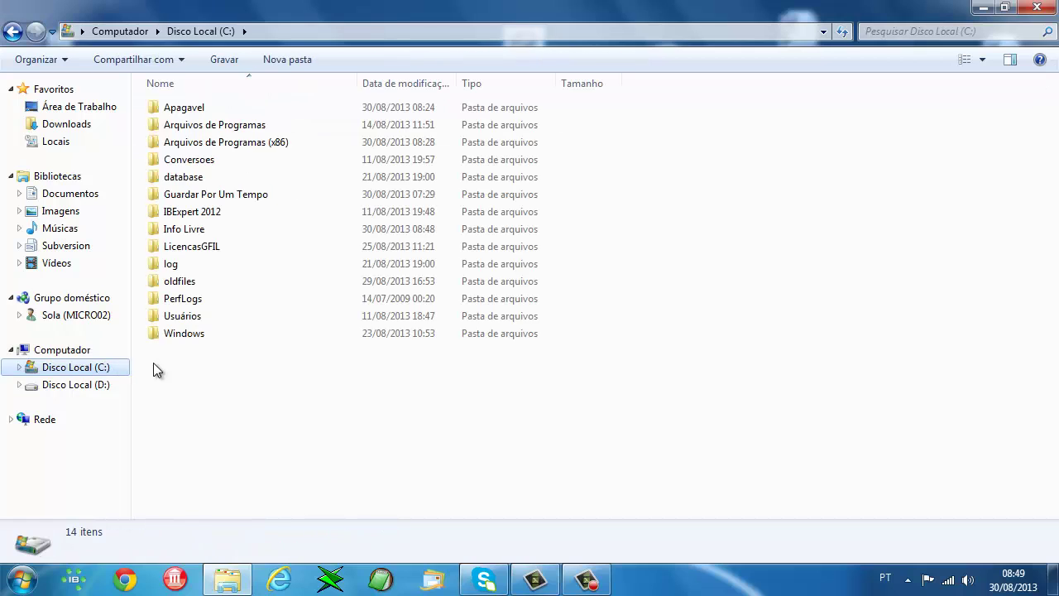
double_click(170, 230)
left_click(183, 109)
double_click(184, 110)
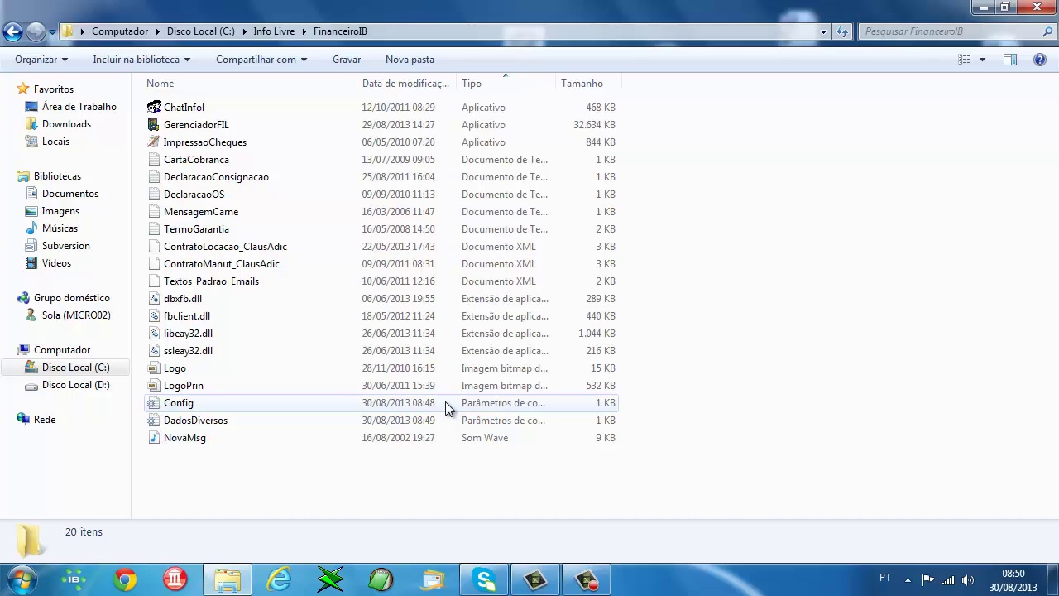
left_click(1053, 5)
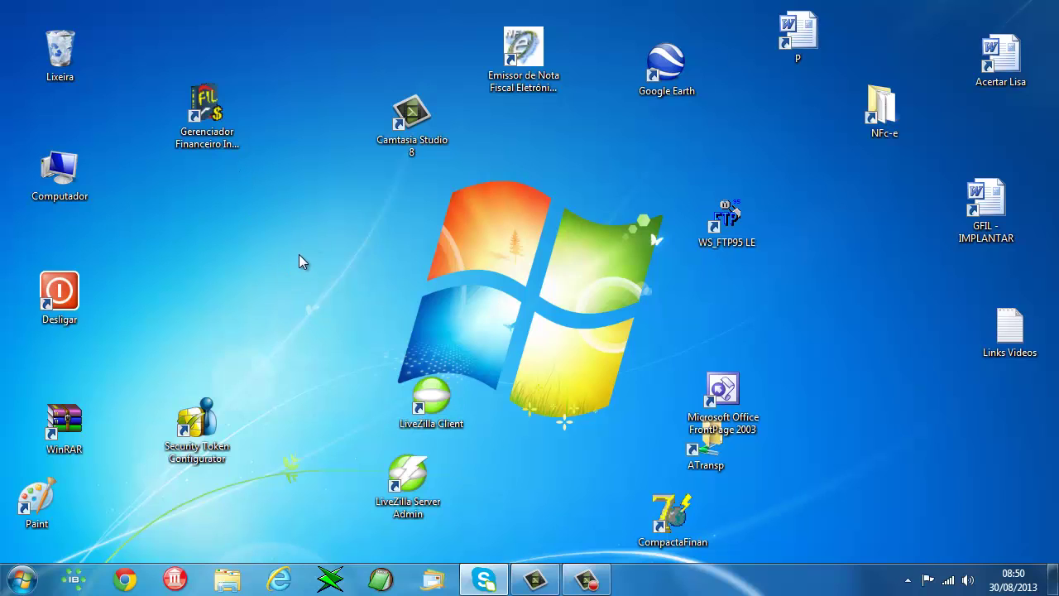
- Launch Gerenciador Financeiro Info Livre and reveal its connection settings, selecting server IP 192.168.0.3
double_click(211, 125)
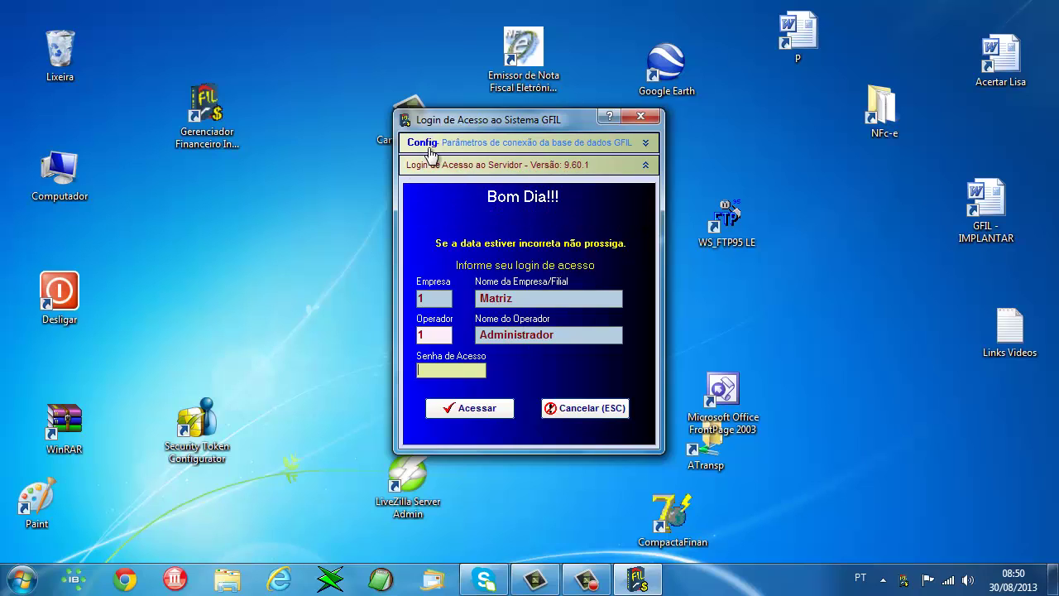
left_click(524, 145)
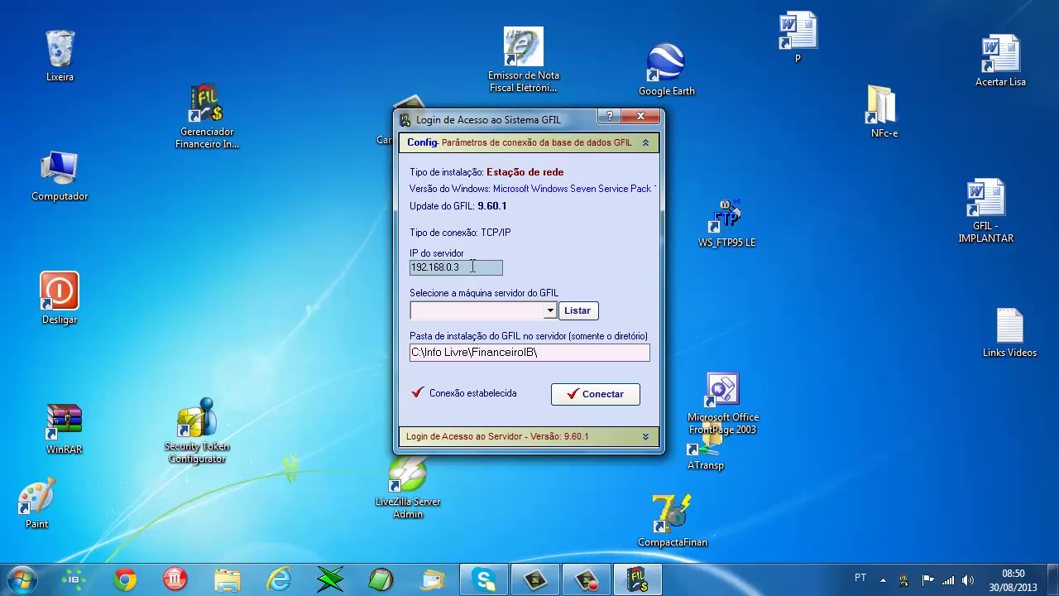
left_click_drag(467, 267, 399, 266)
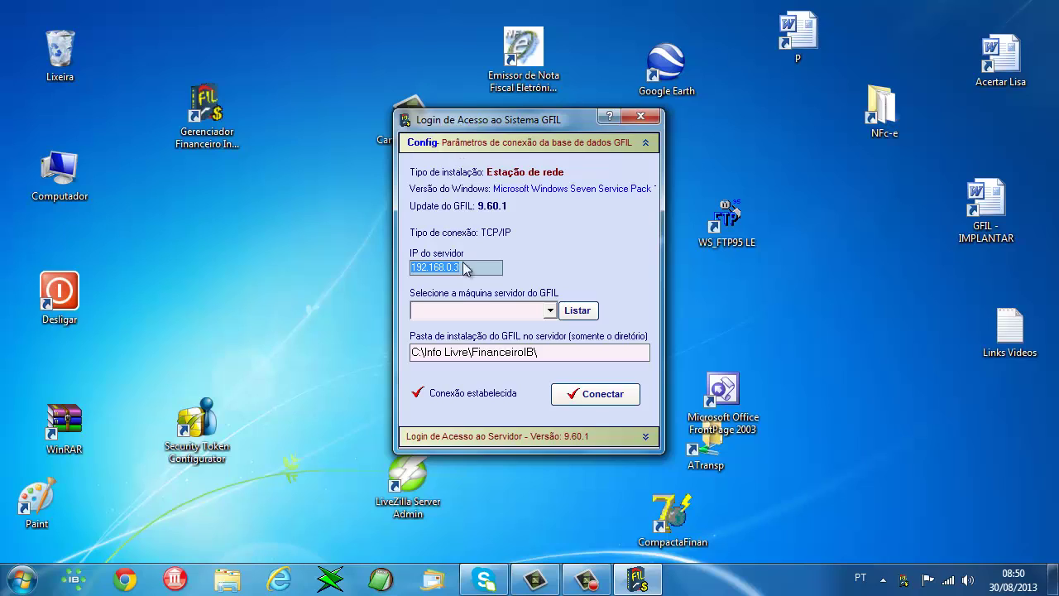
- List the network's server machines and set the server machine to MICRO02 instead of ADRI
left_click(581, 312)
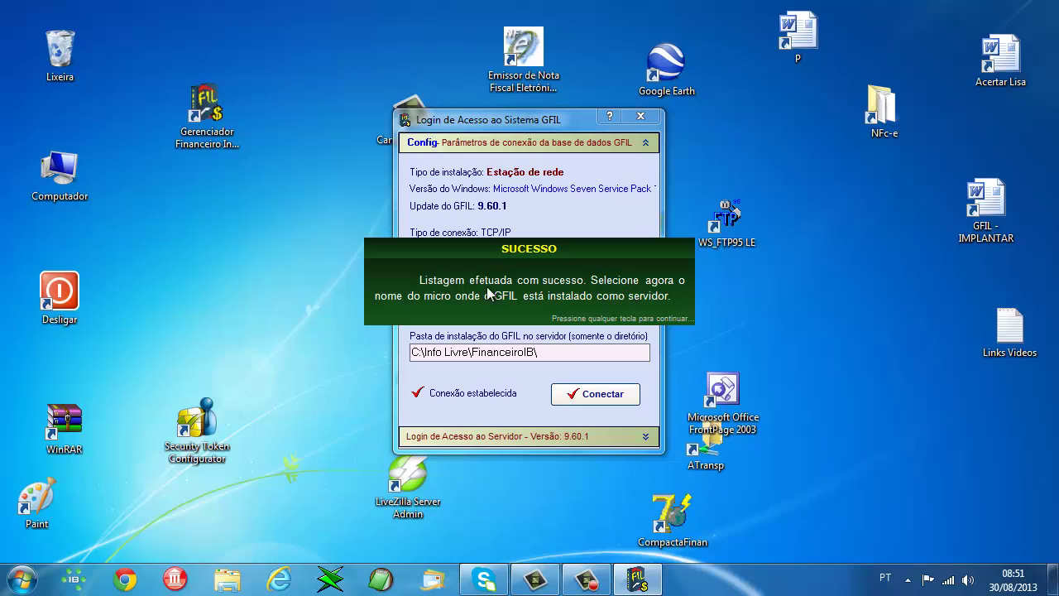
left_click(510, 286)
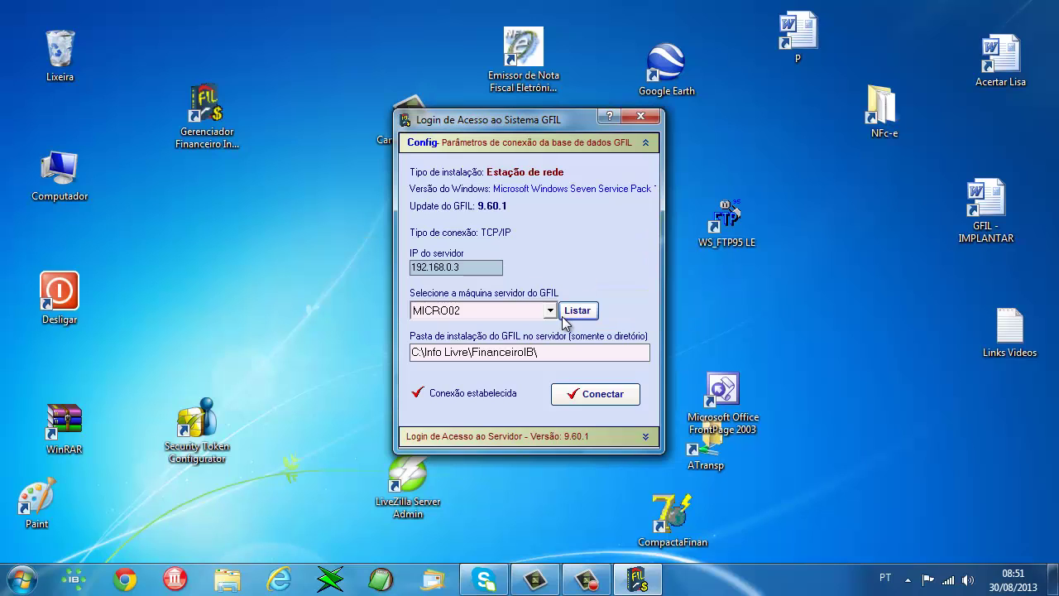
left_click(549, 311)
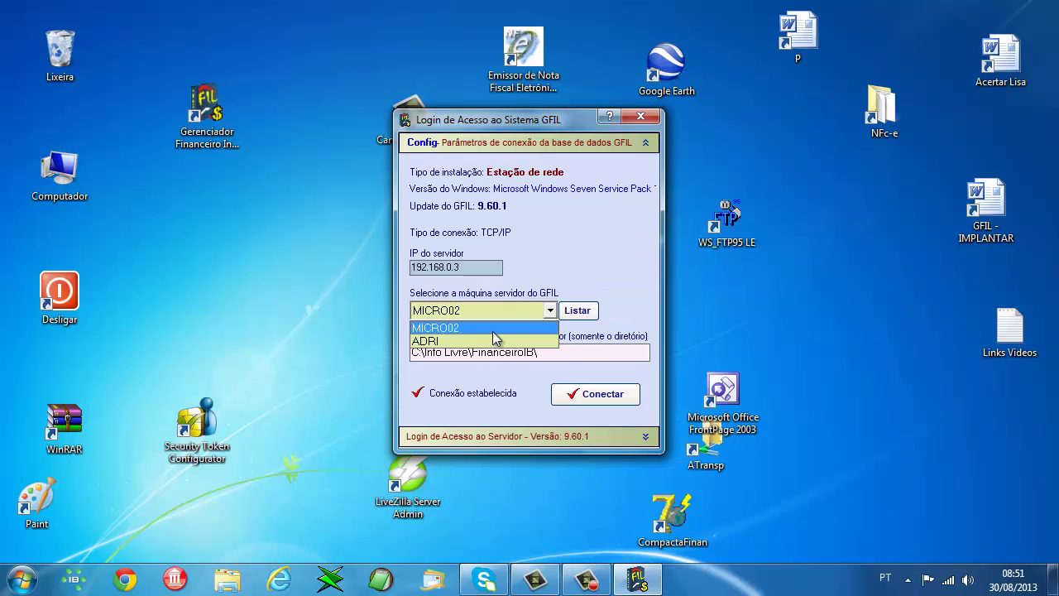
left_click(490, 341)
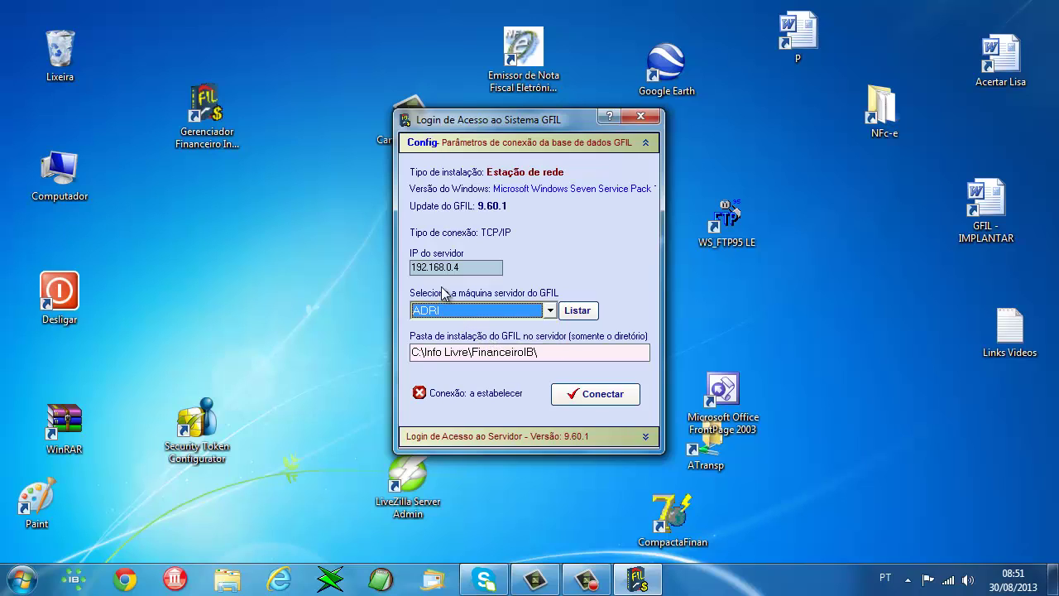
left_click(462, 318)
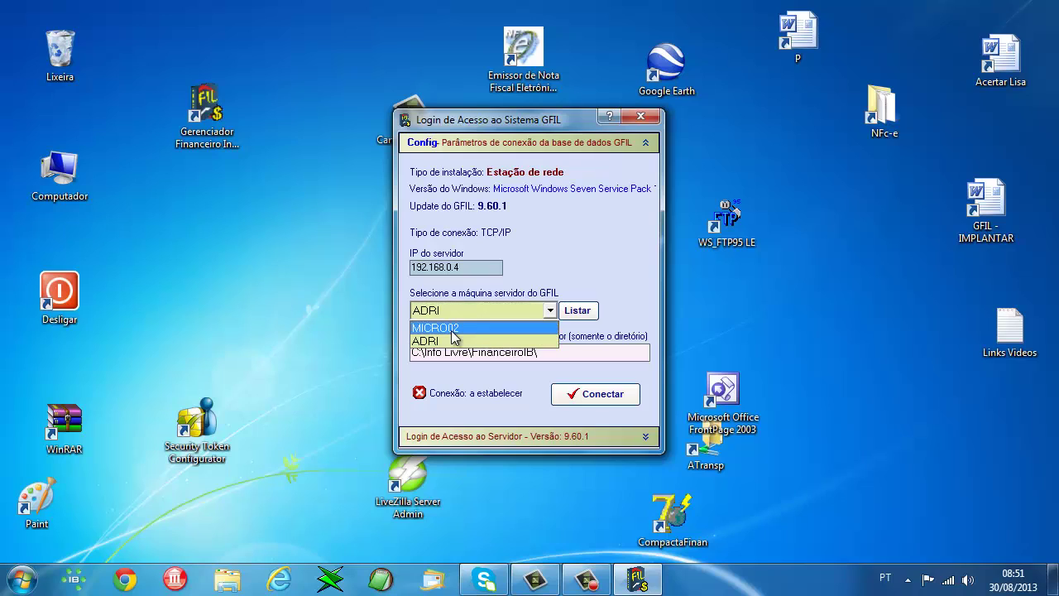
left_click(451, 328)
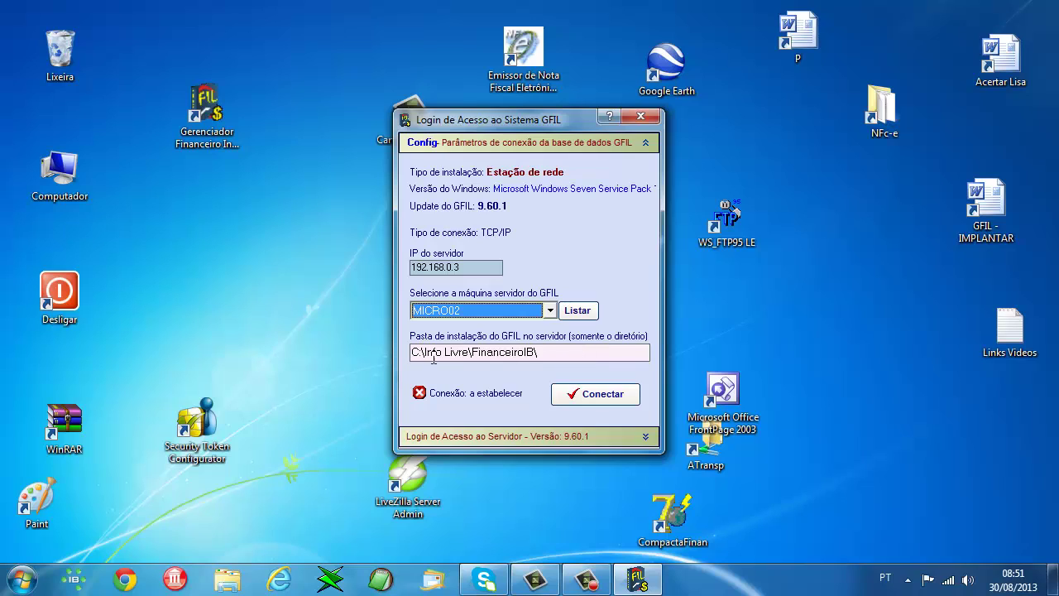
- Connect to the server database and log in as operator 1 Administrador with the password
left_click(591, 395)
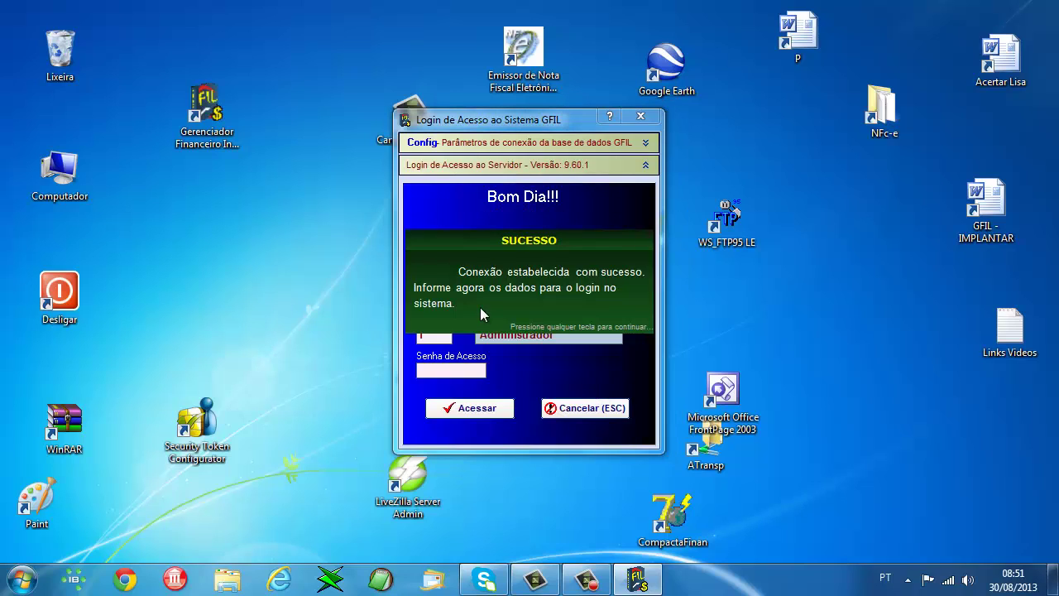
left_click(480, 307)
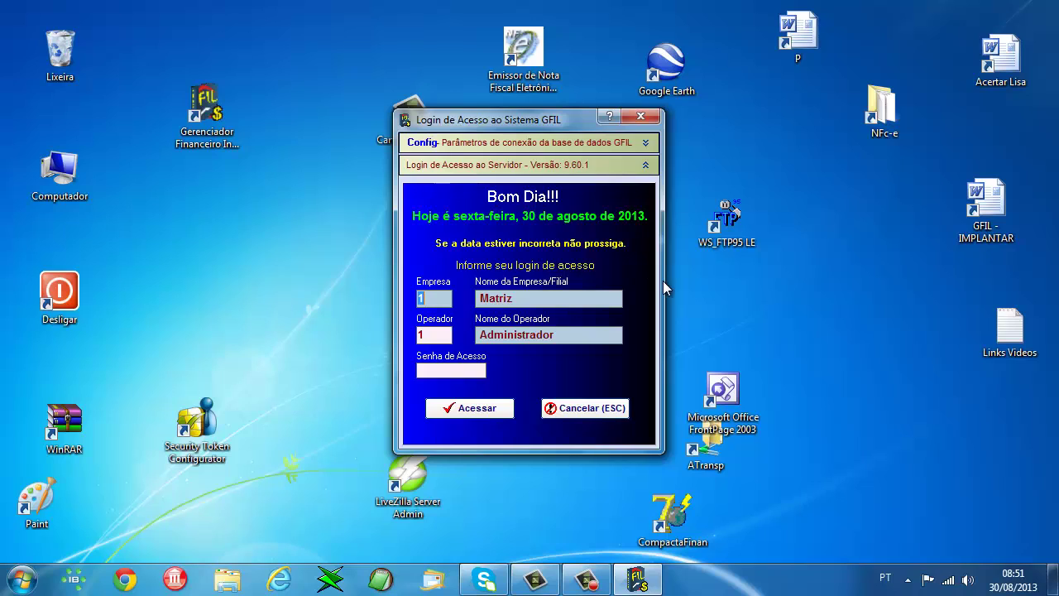
left_click(451, 371)
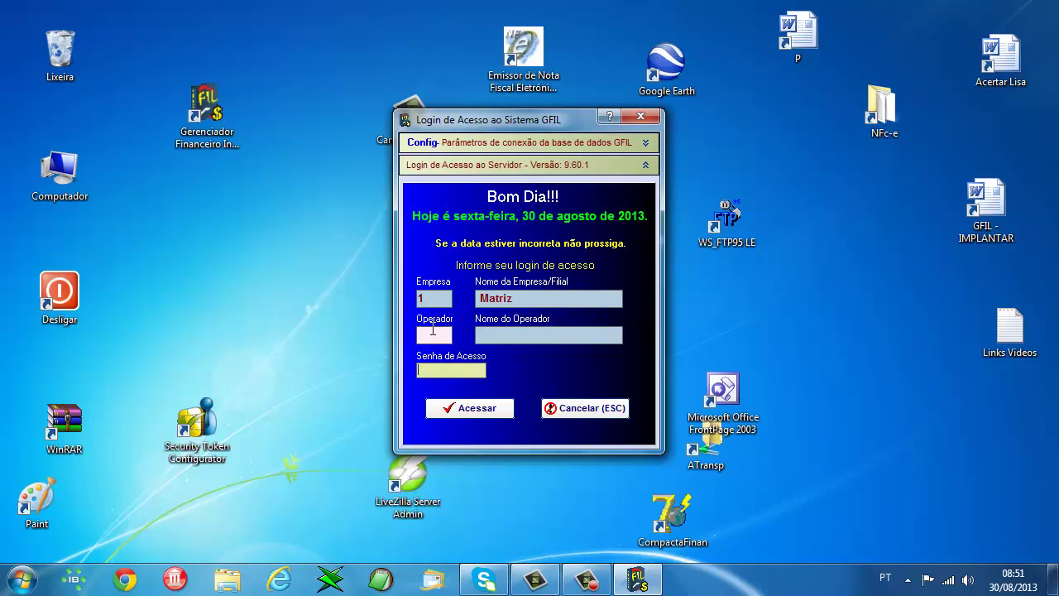
left_click(434, 334)
type("1")
key("Tab")
type("*")
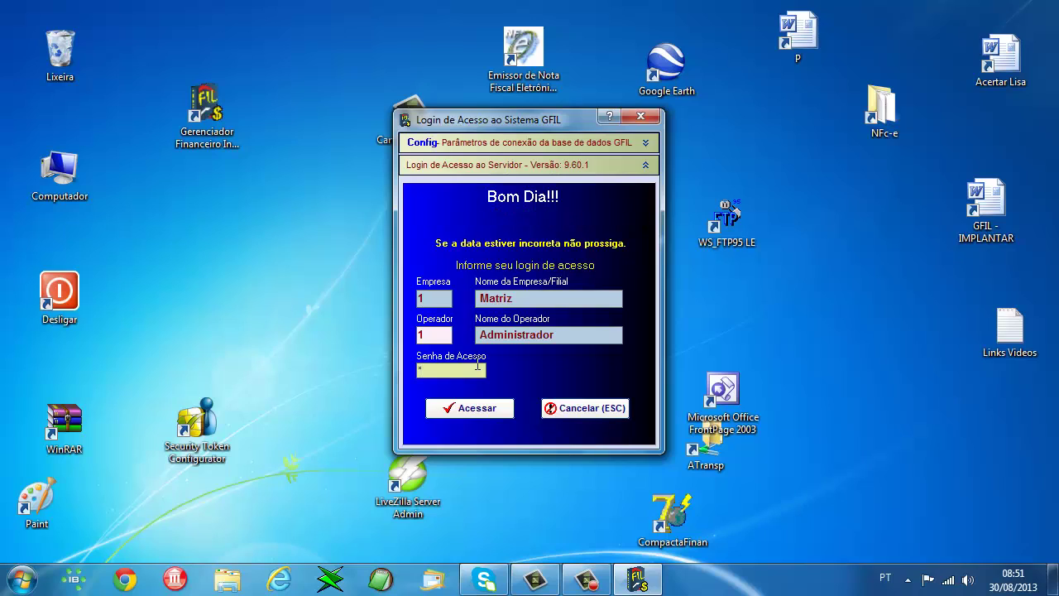
type("***")
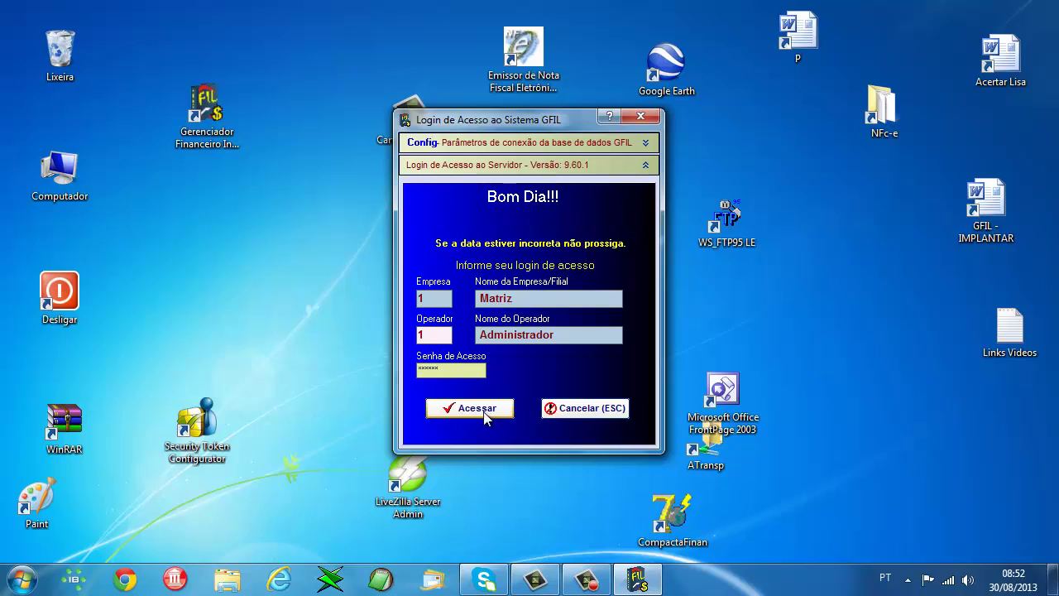
left_click(486, 413)
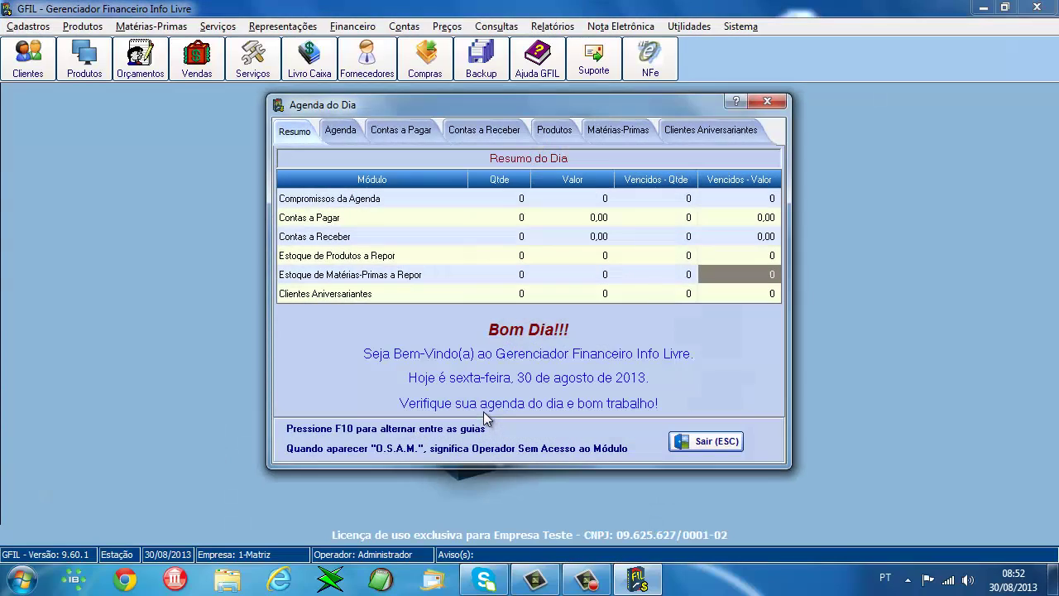
- Close the agenda, summary and licence notices, continue the evaluation, and open the client register
left_click(722, 442)
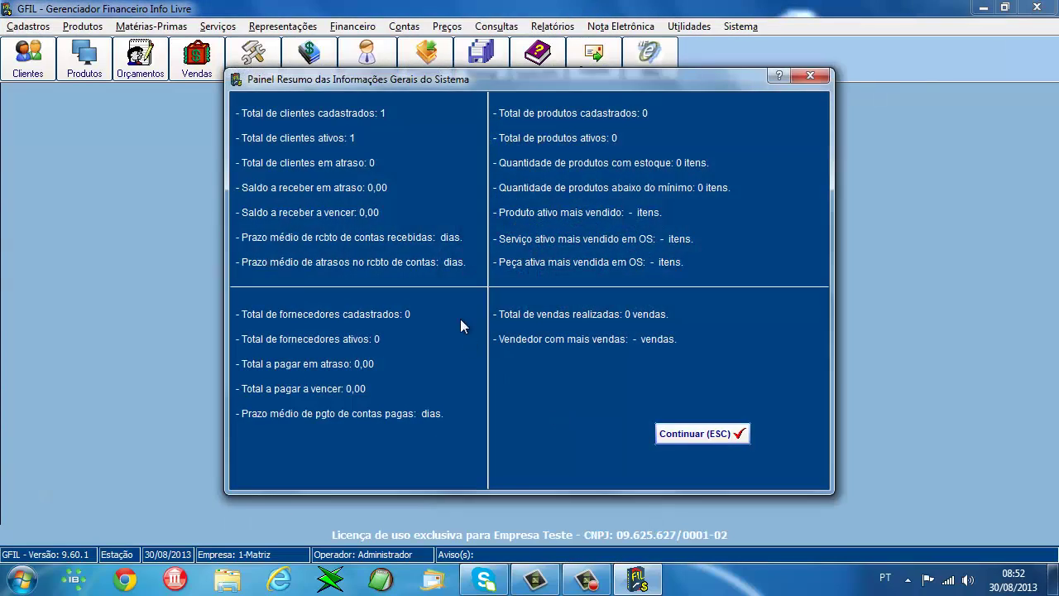
left_click(717, 438)
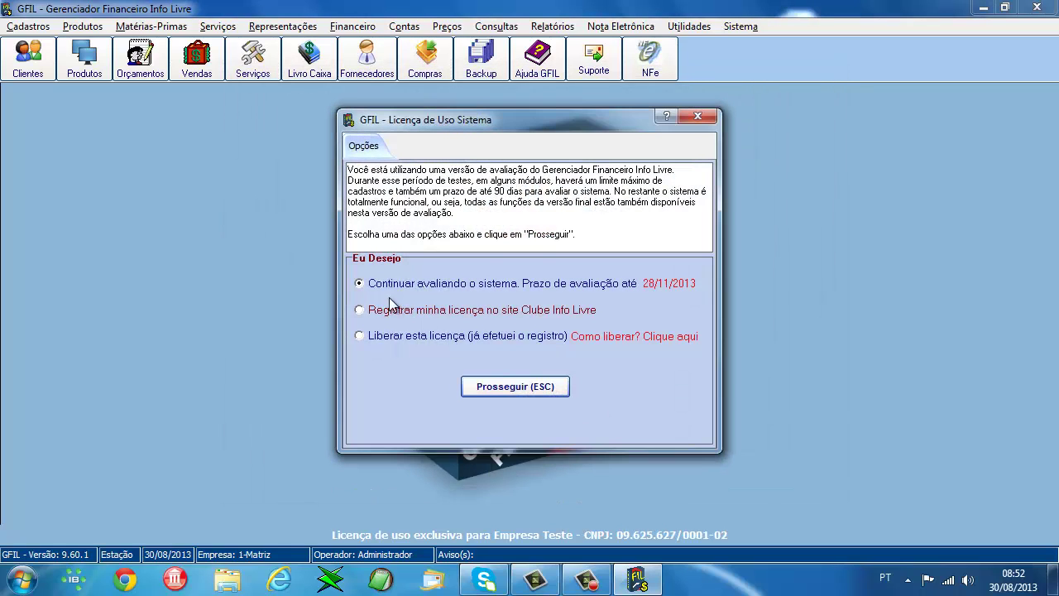
left_click(541, 388)
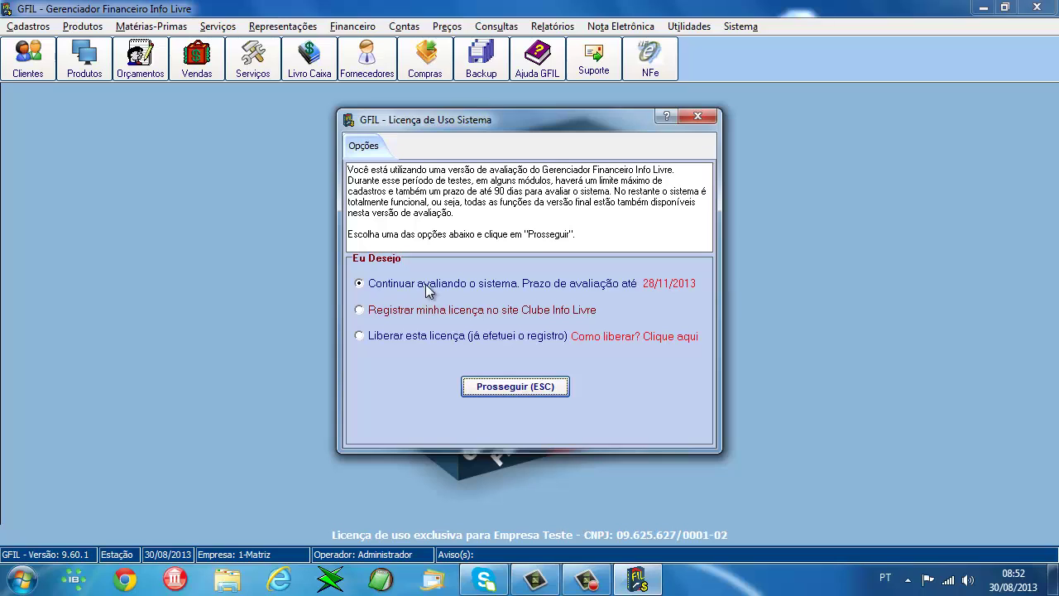
left_click(528, 387)
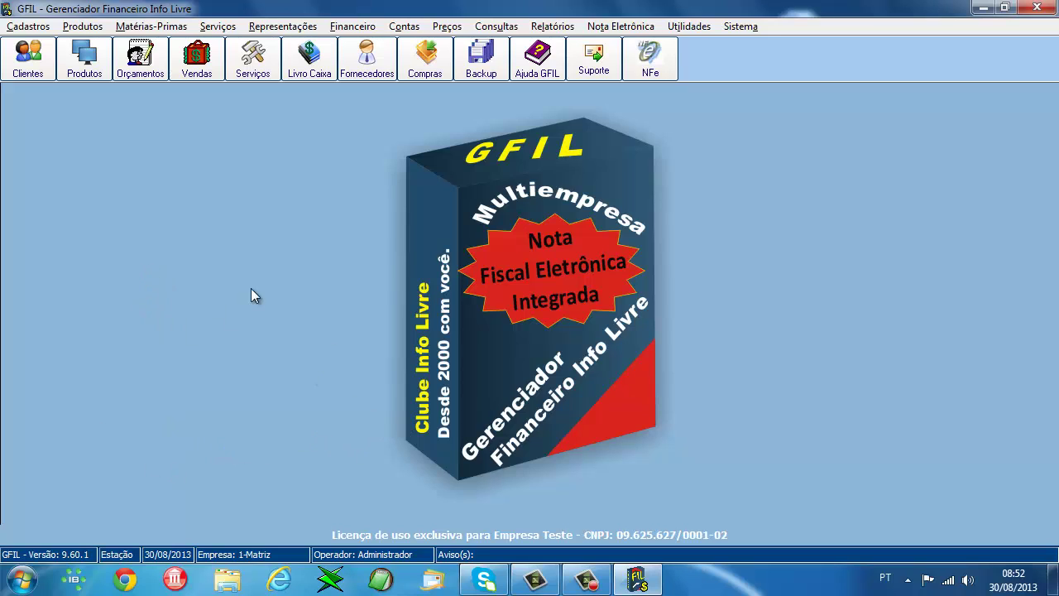
left_click(27, 60)
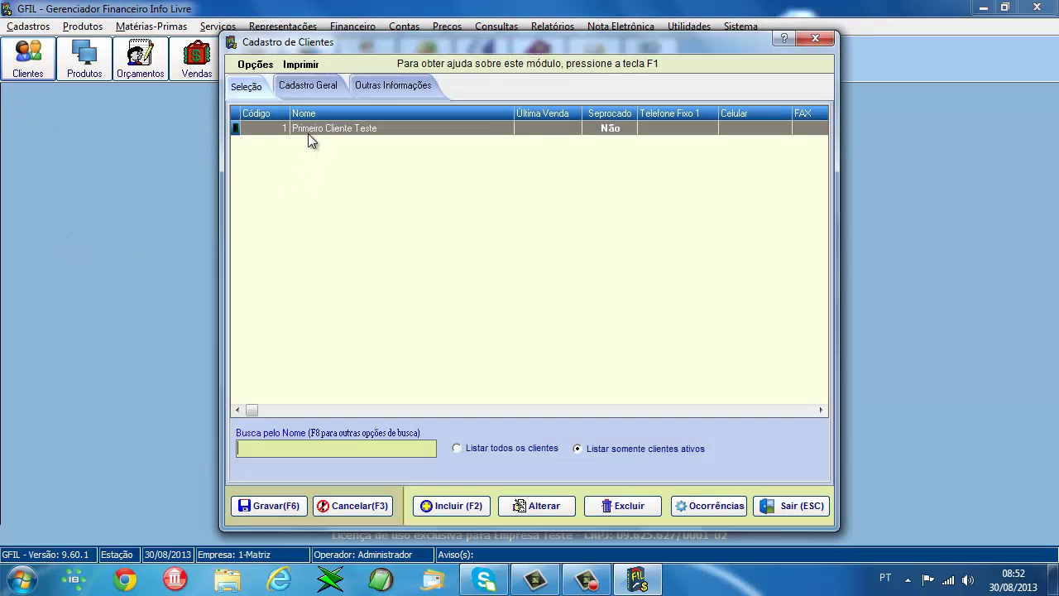
- Review the test client's Cadastro Geral details, return to Seleção, then exit Cadastro de Clientes
left_click(306, 85)
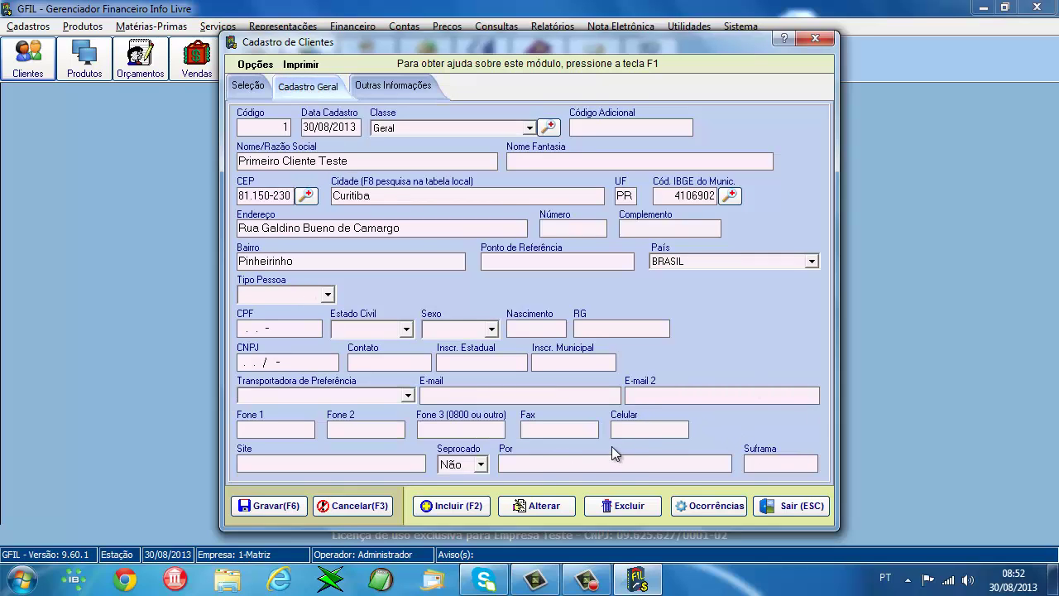
left_click(251, 89)
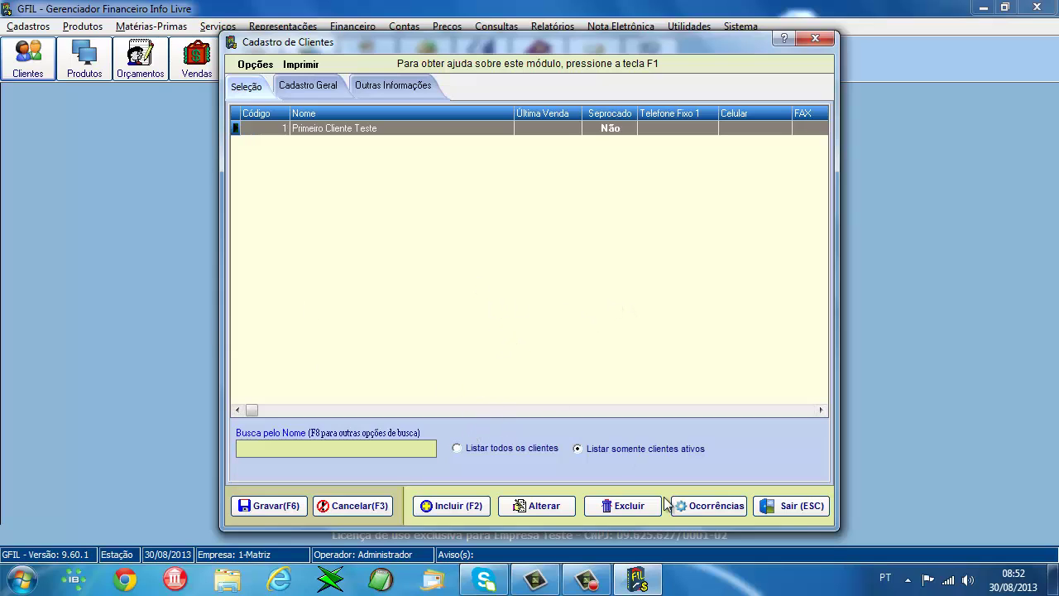
left_click(800, 506)
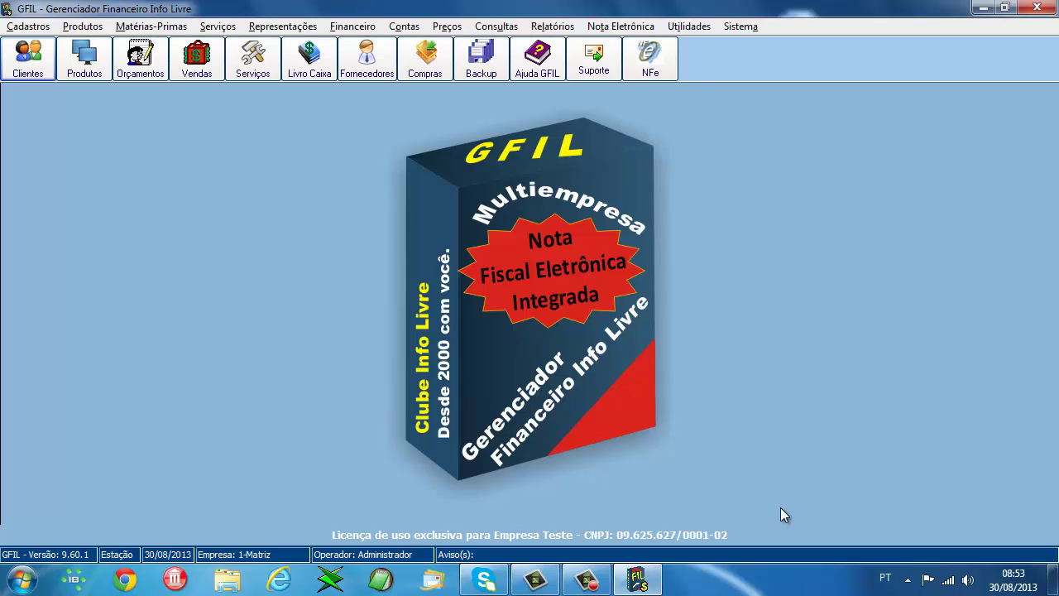
- In Chrome, open the Clube Info Livre site and its Revendas > Ver Relação resellers page
left_click(125, 580)
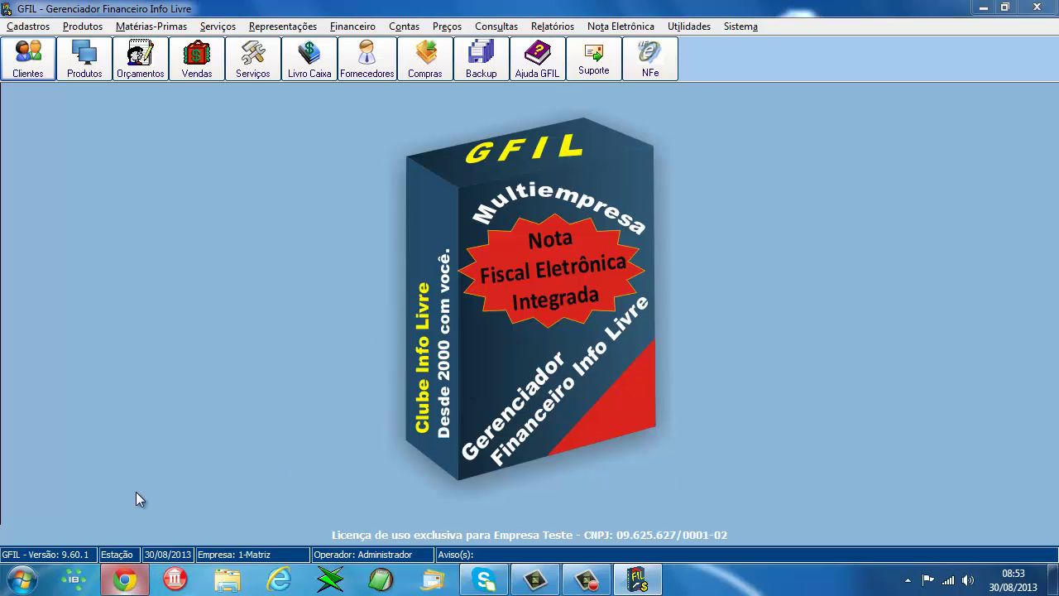
left_click(277, 192)
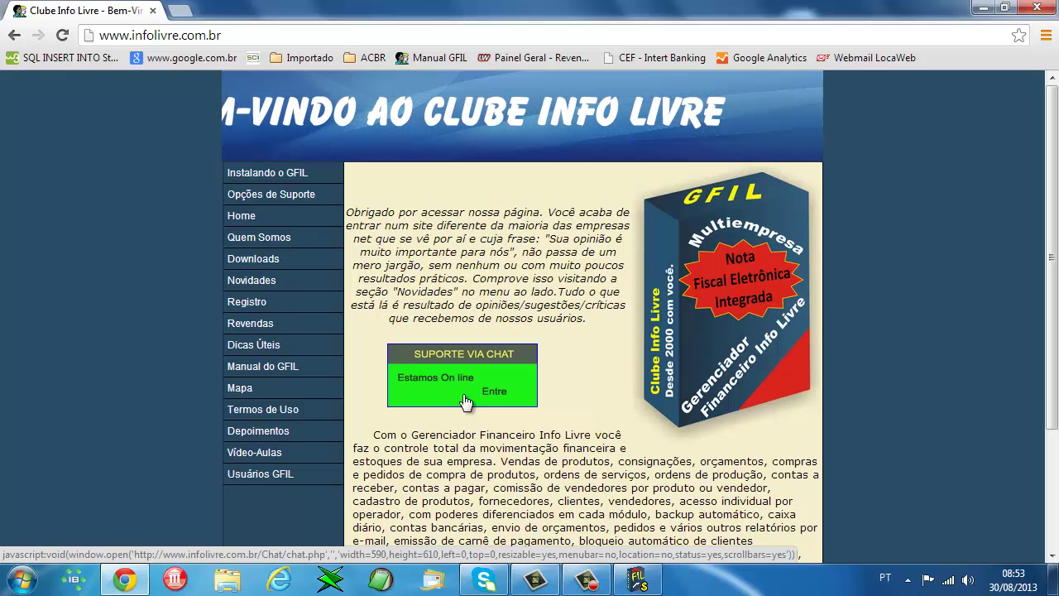
mouse_move(216, 304)
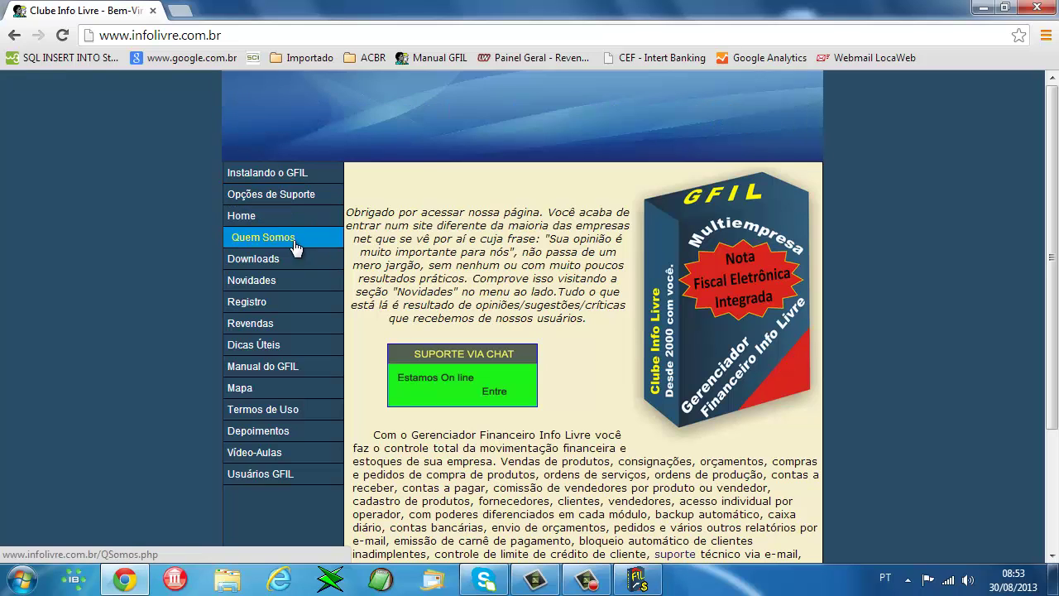
mouse_move(290, 324)
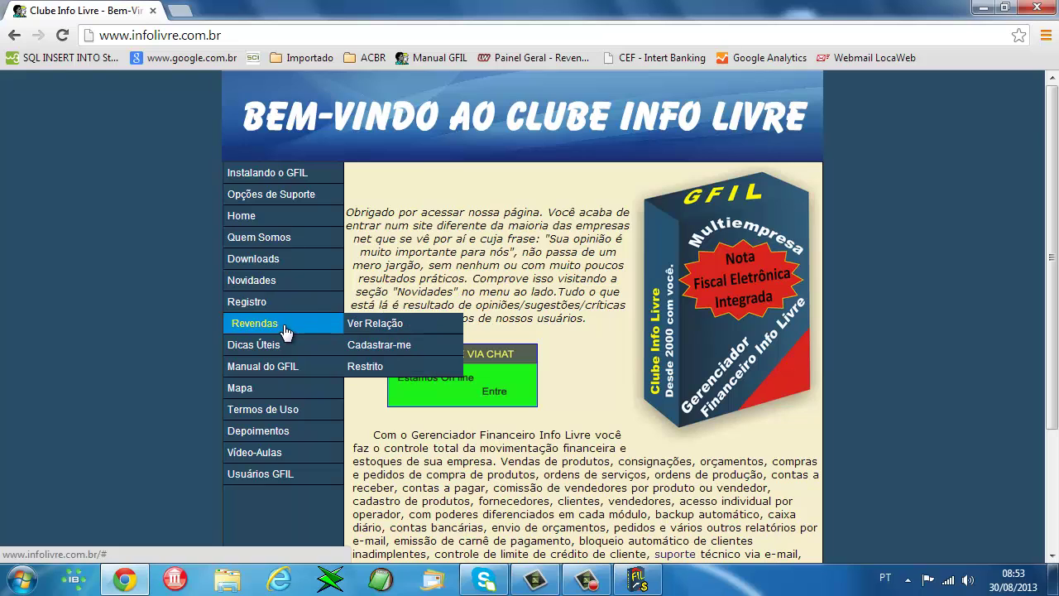
left_click(398, 323)
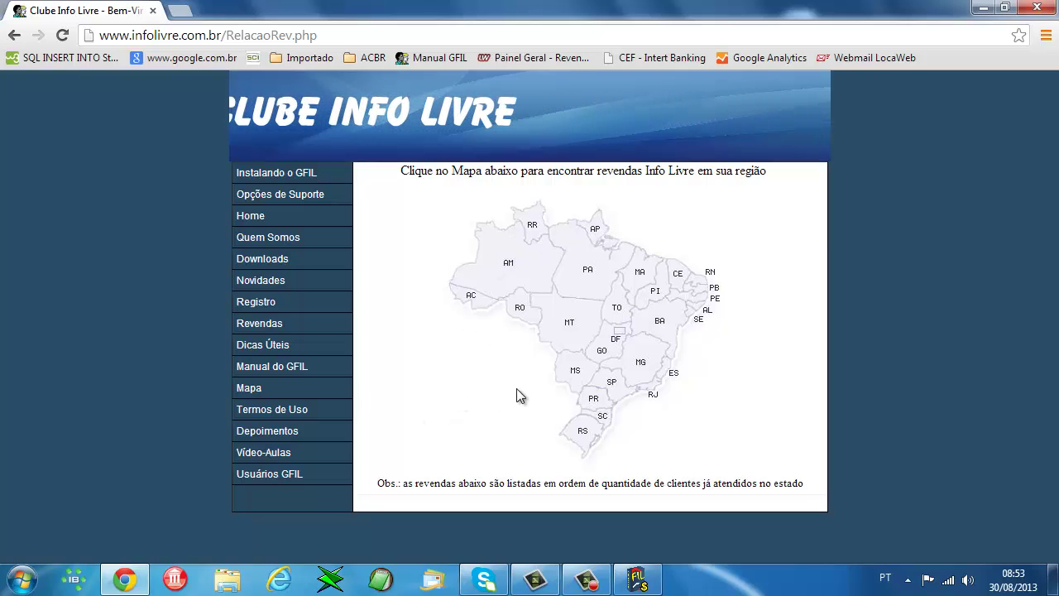
- Browse the Paraná and Mato Grosso reseller lists from the map, then revisit Paraná
left_click(601, 405)
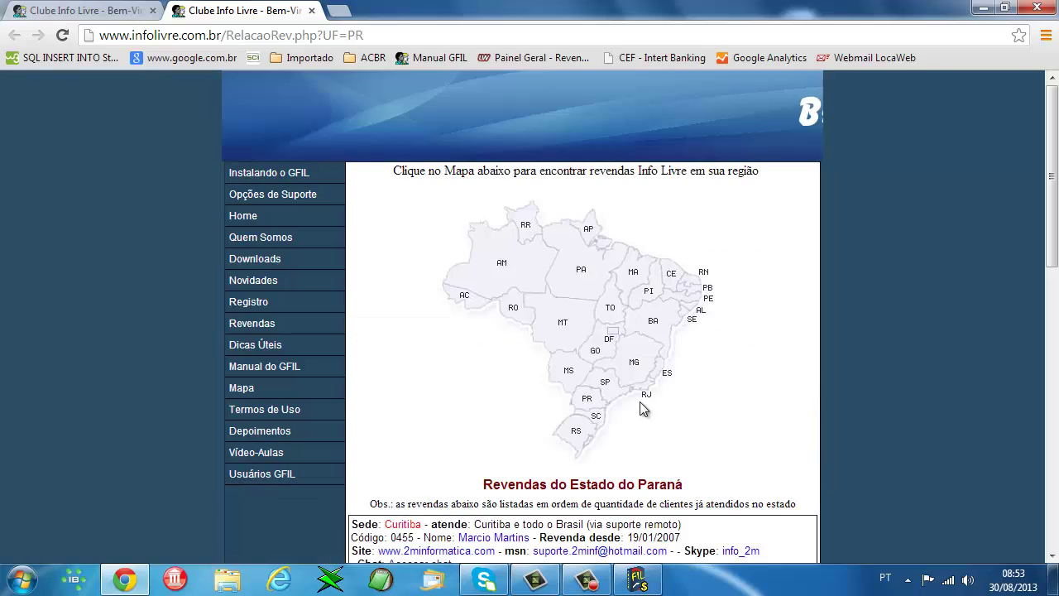
left_click(584, 327)
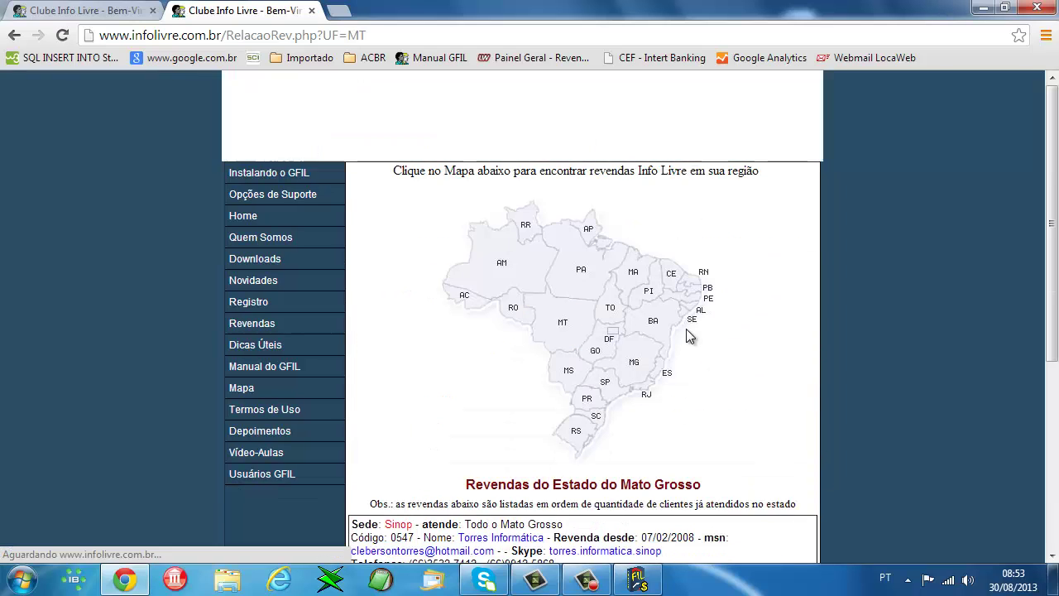
scroll(547, 352, "down", 1)
scroll(548, 352, "down", 3)
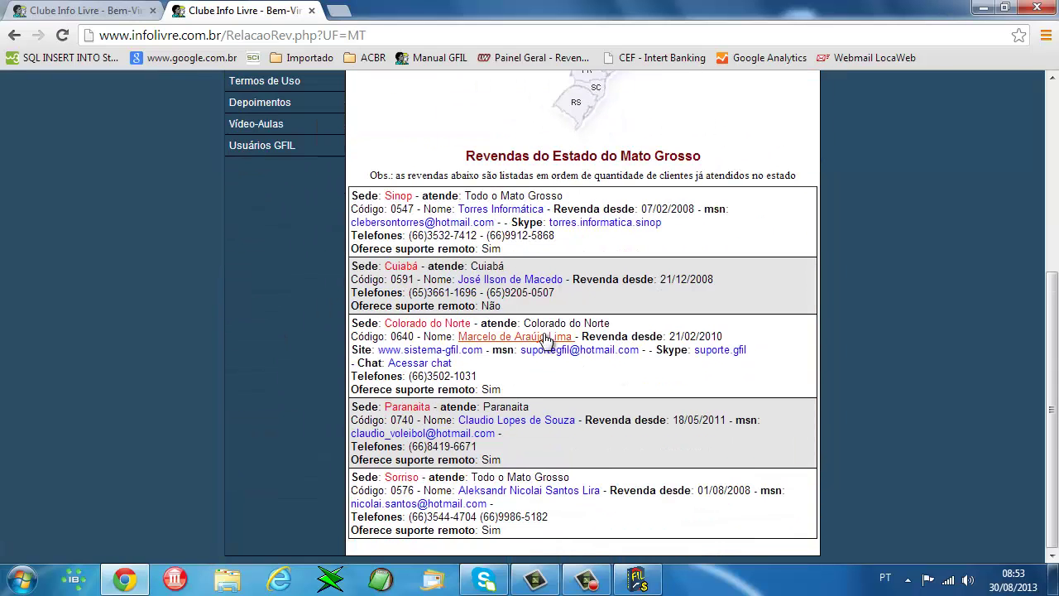
scroll(516, 284, "up", 4)
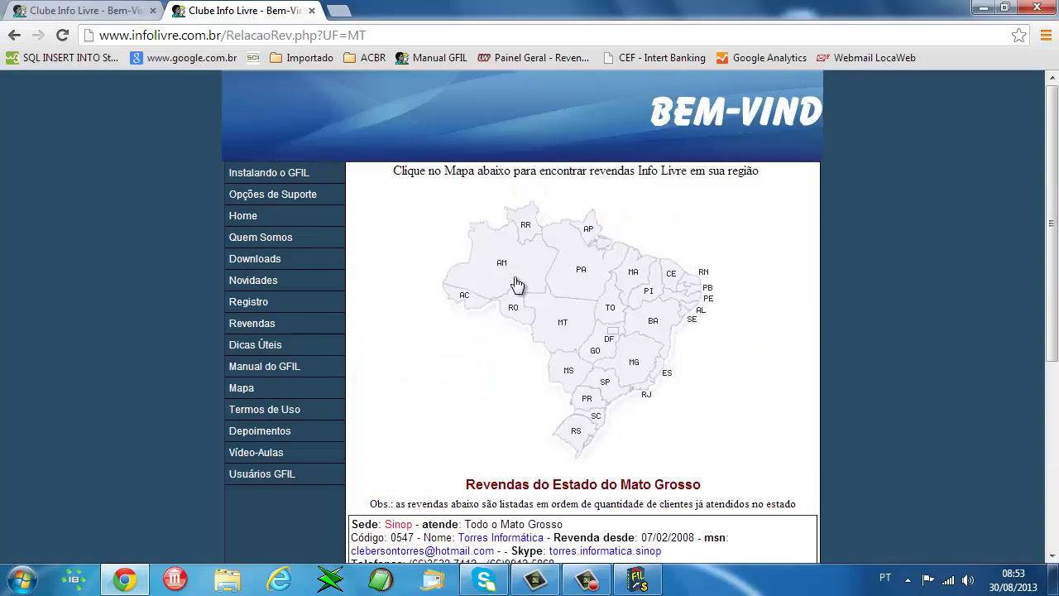
left_click(585, 398)
scroll(489, 389, "down", 10)
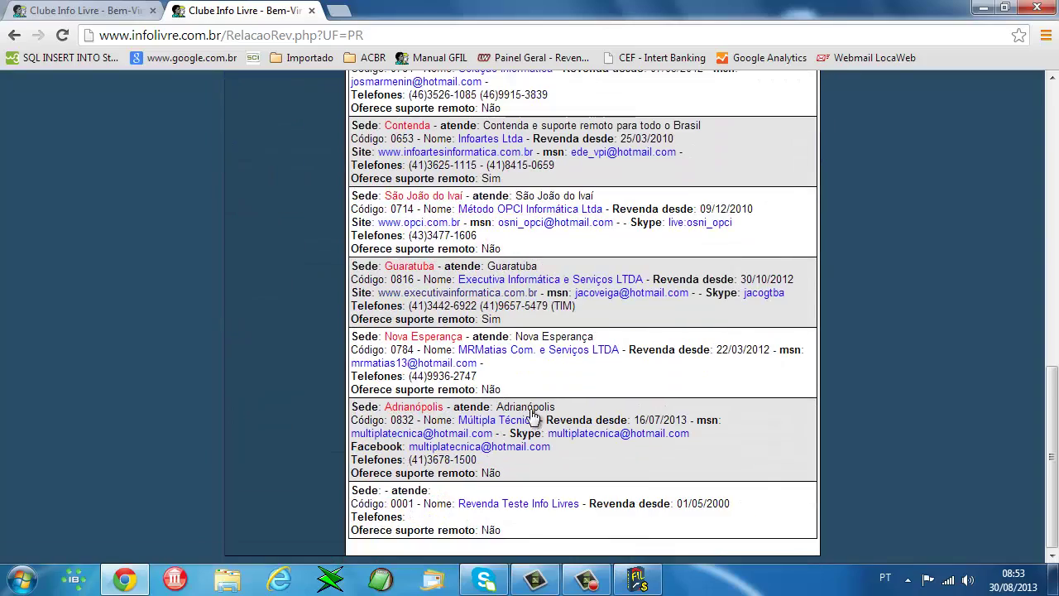
scroll(534, 418, "up", 10)
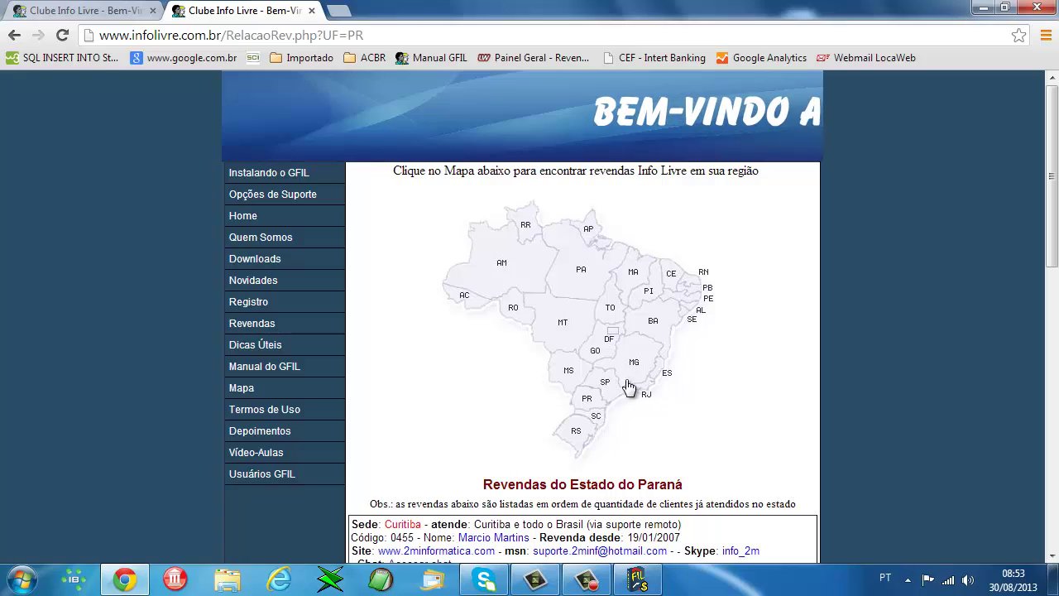
- Show and scroll through the Minas Gerais reseller list, starting with Campo Belo
left_click(634, 361)
scroll(529, 410, "down", 10)
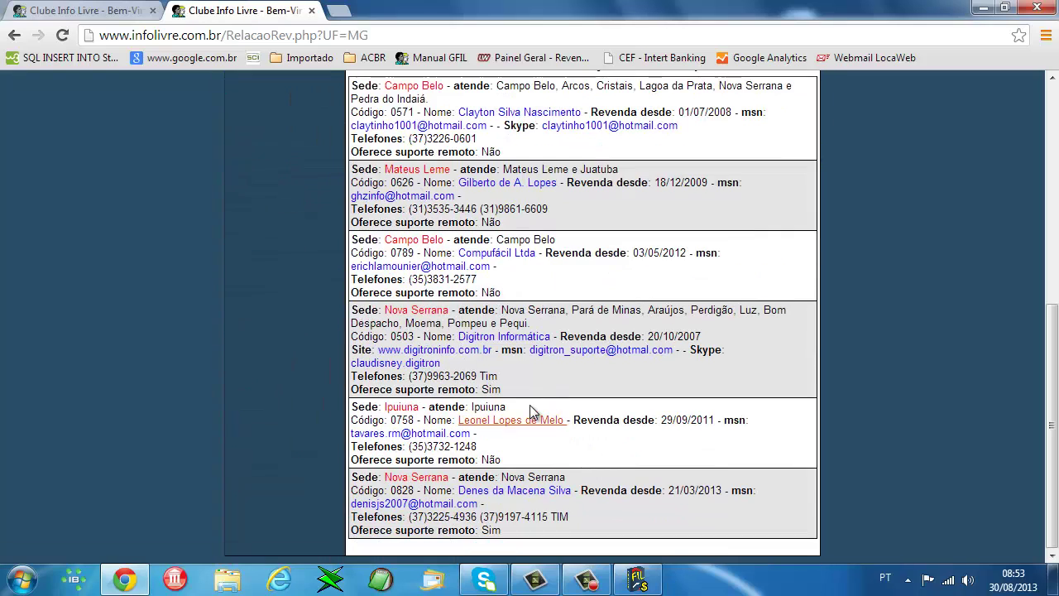
scroll(444, 483, "up", 10)
scroll(385, 290, "down", 3)
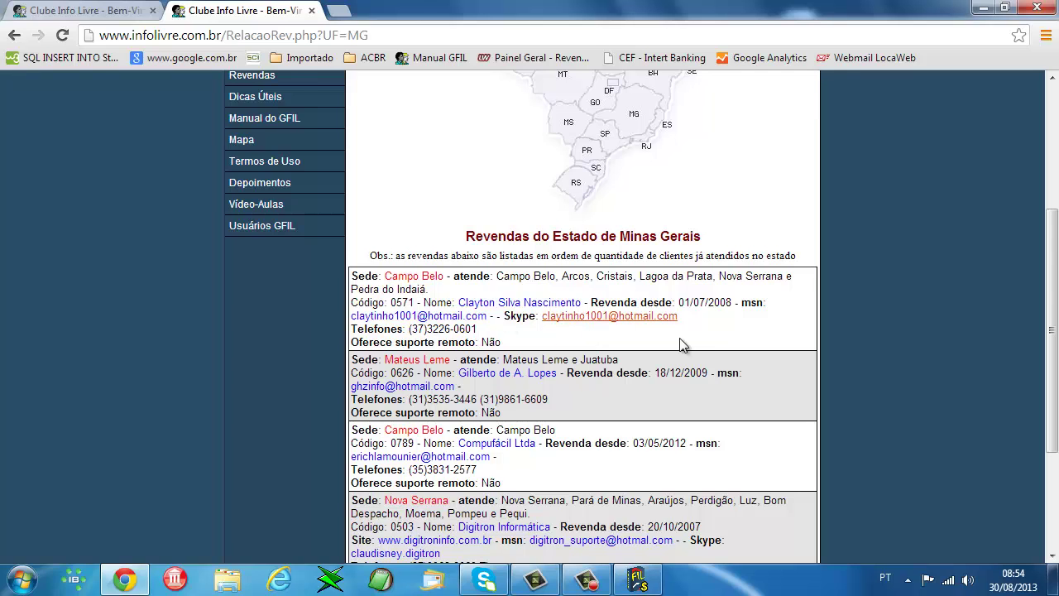
scroll(598, 315, "up", 3)
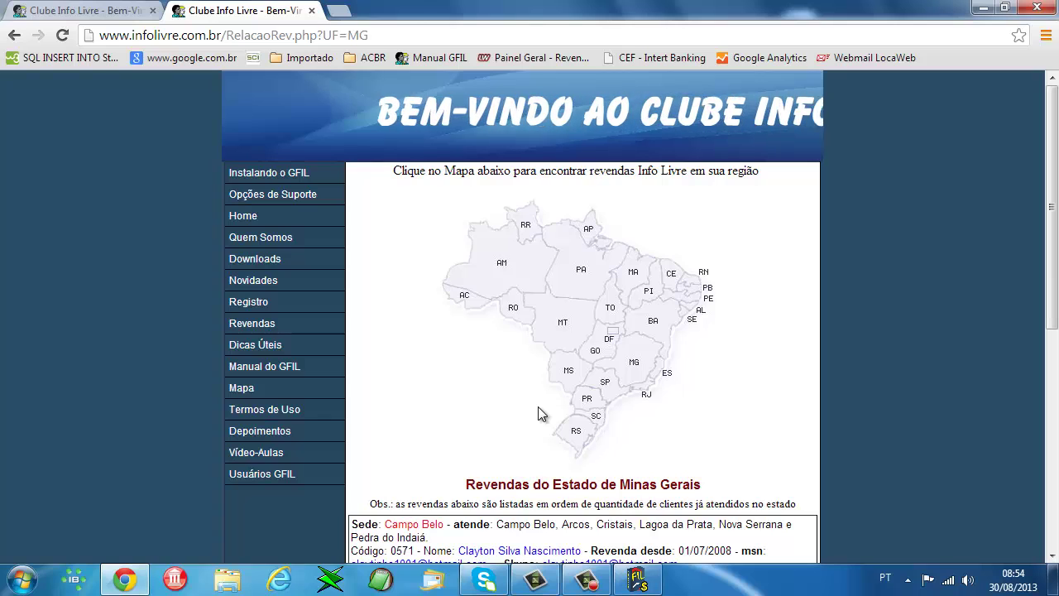
- Show the Opções de Suporte page and scroll through its chat, e-mail, Skype and phone channels
left_click(289, 202)
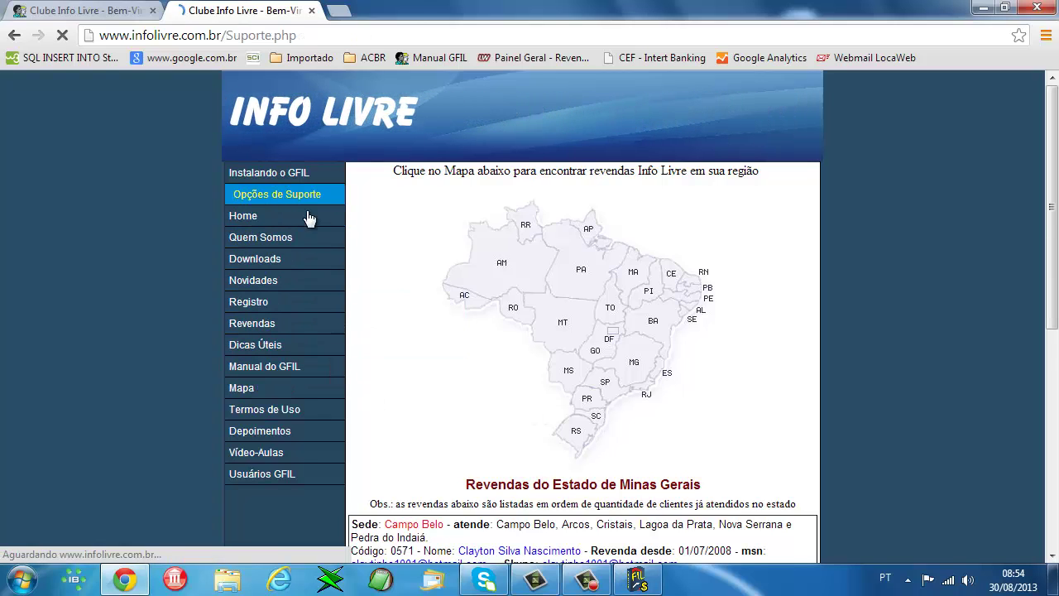
scroll(469, 374, "down", 4)
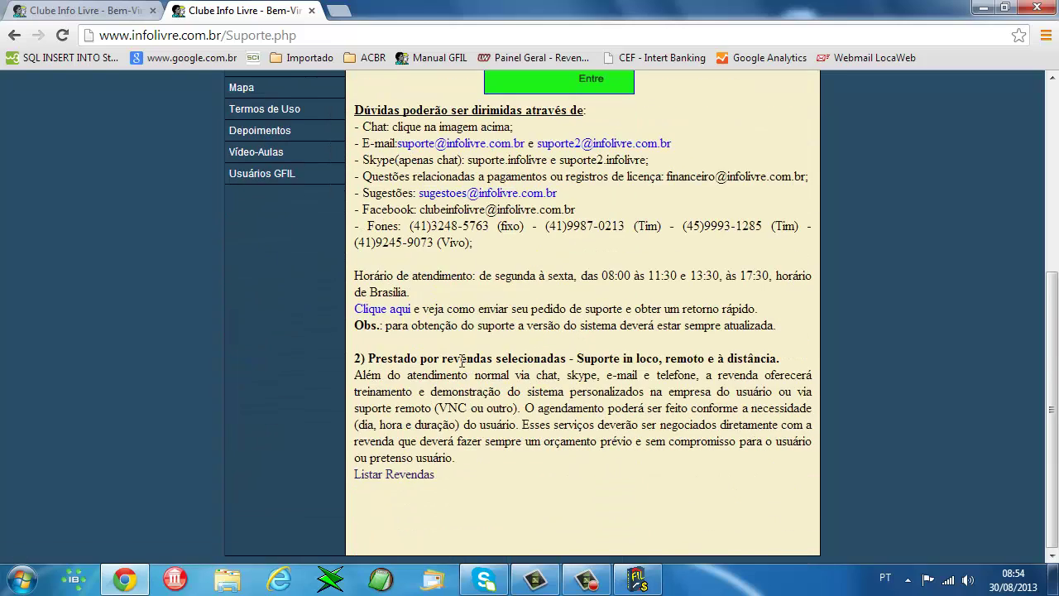
scroll(508, 360, "up", 4)
scroll(447, 396, "down", 2)
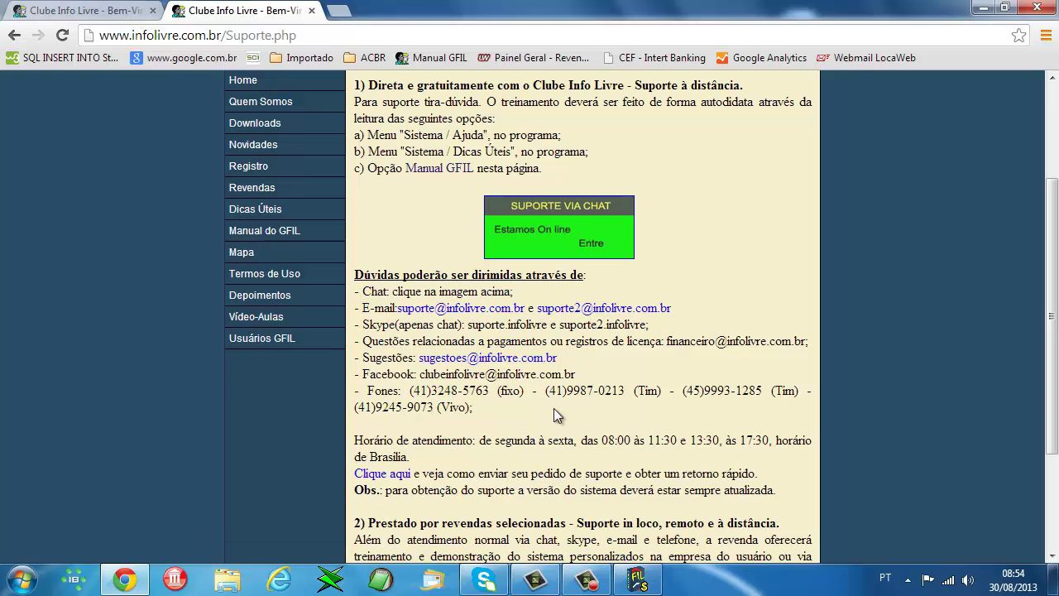
scroll(460, 389, "up", 2)
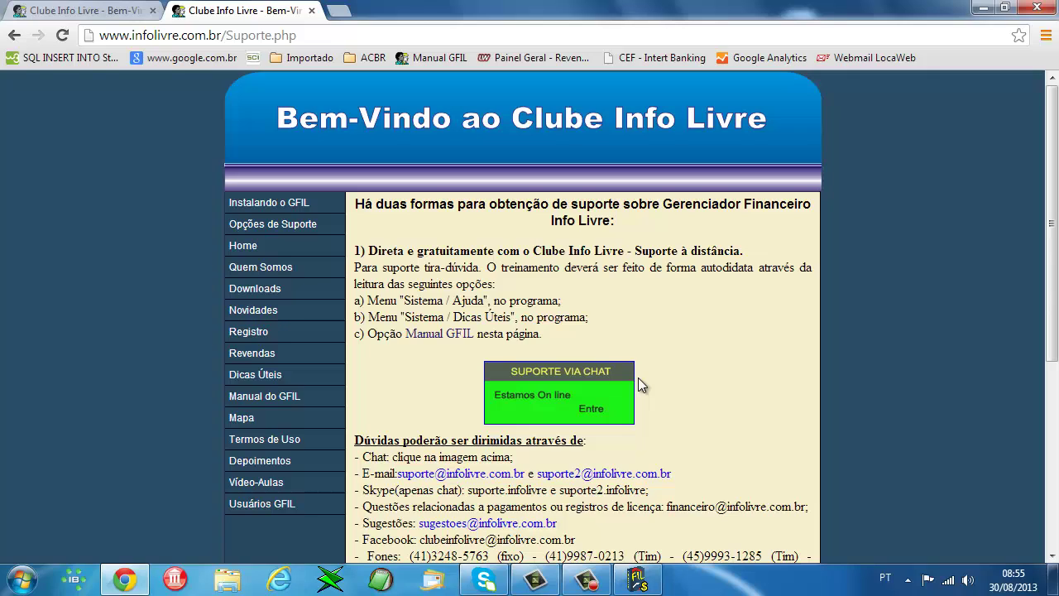
- Browse the Manual do GFIL FAQ's 158 topics, then close that tab
left_click(272, 401)
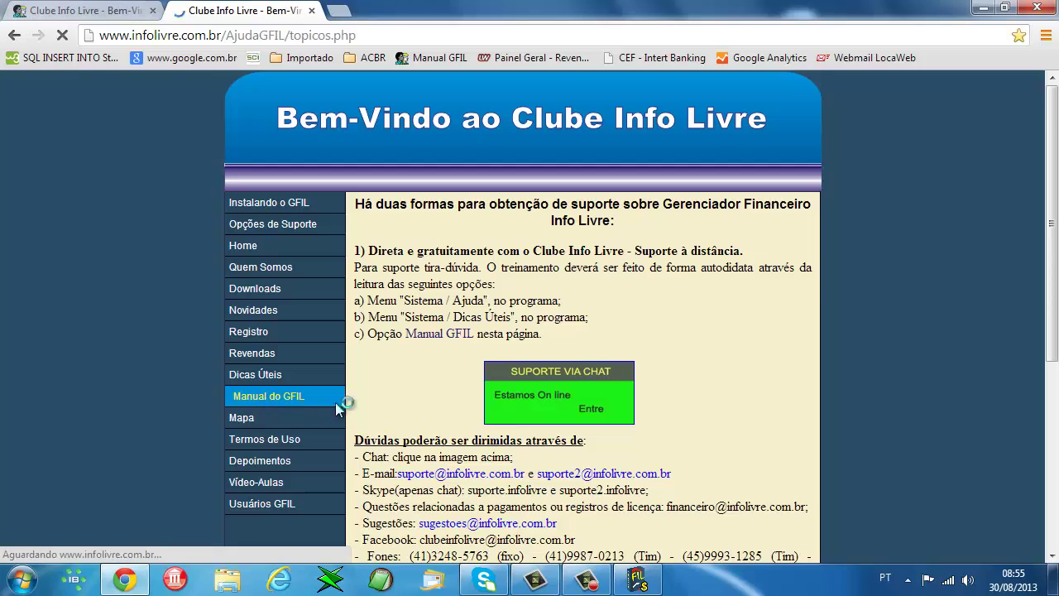
scroll(536, 551, "down", 7)
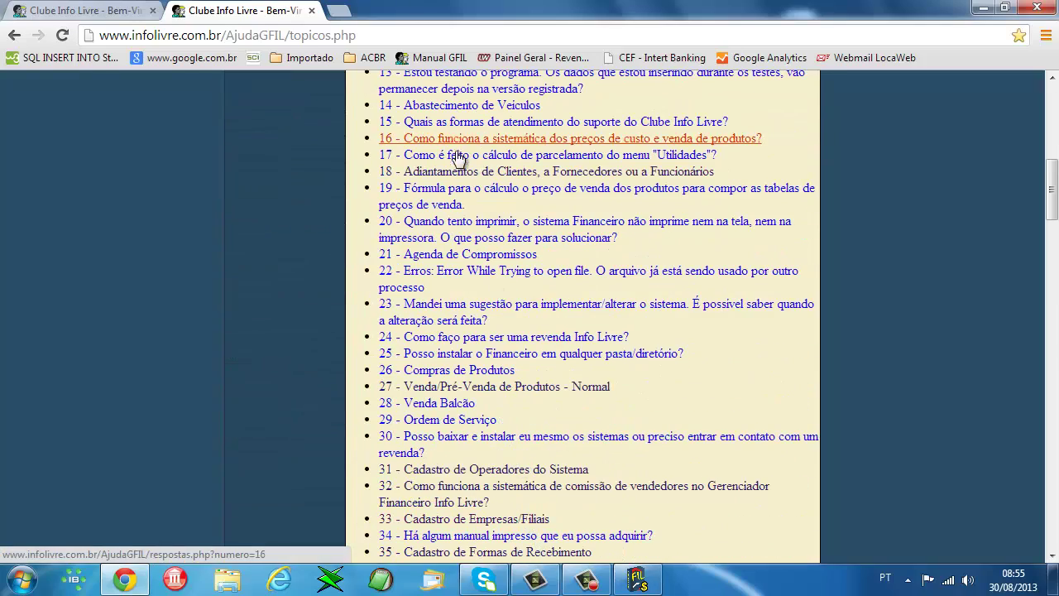
scroll(458, 159, "down", 15)
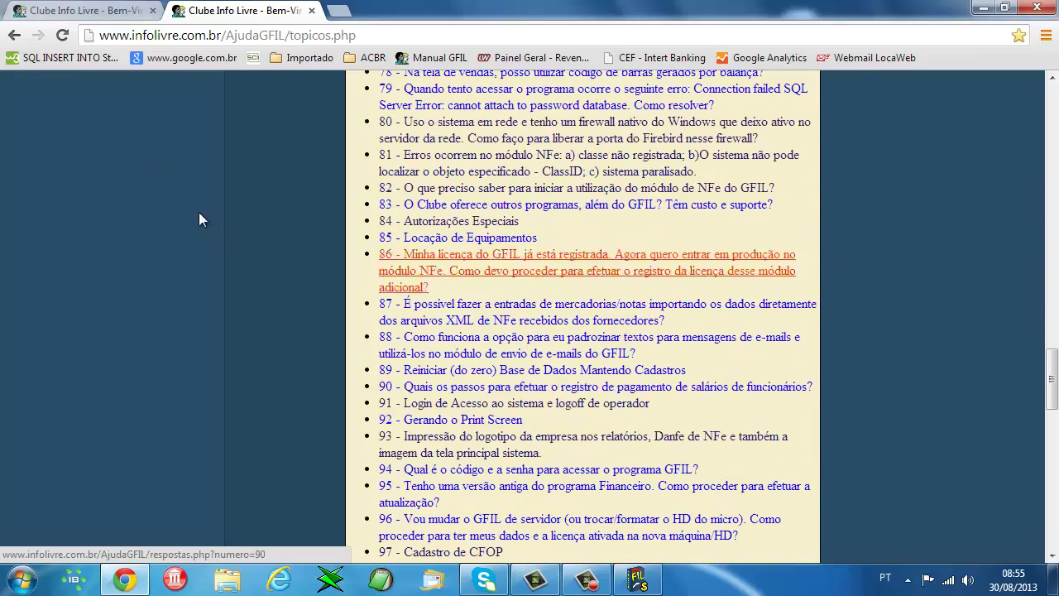
scroll(530, 365, "up", 20)
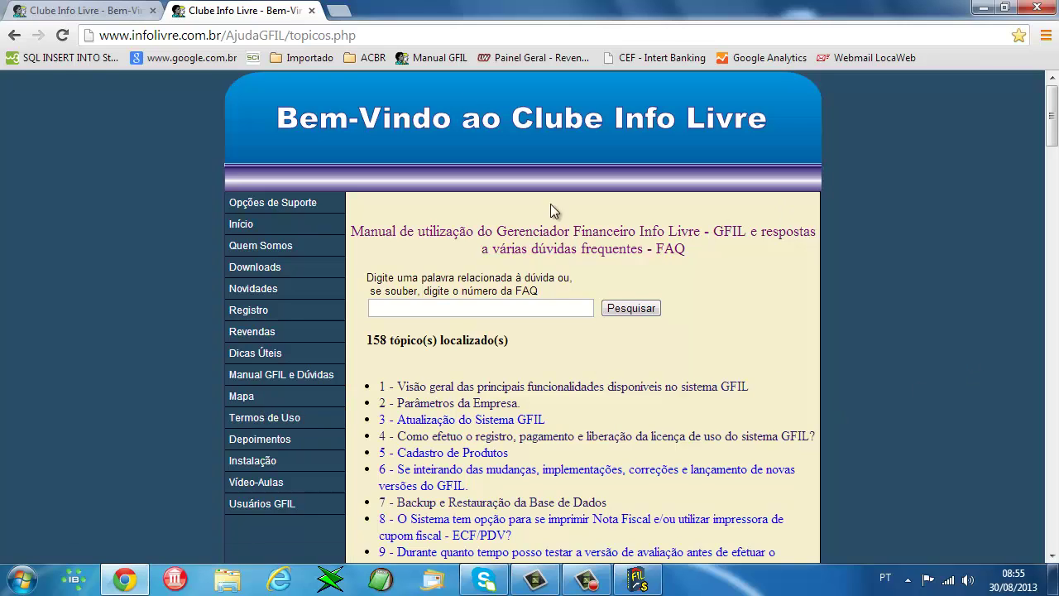
left_click(312, 11)
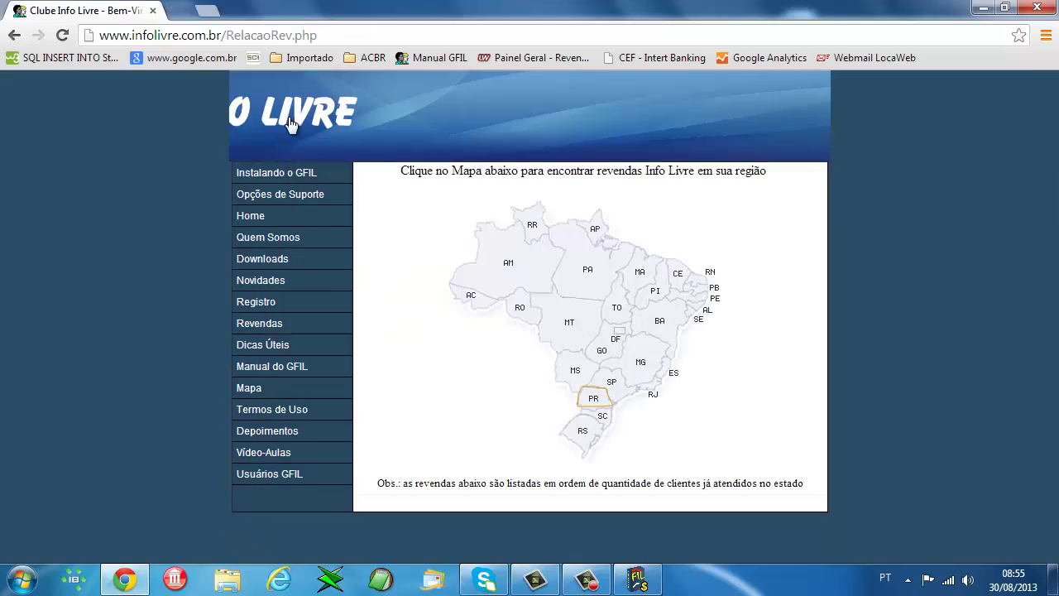
- Close Chrome to return to the GFIL main screen for Empresa Teste
left_click(1045, 8)
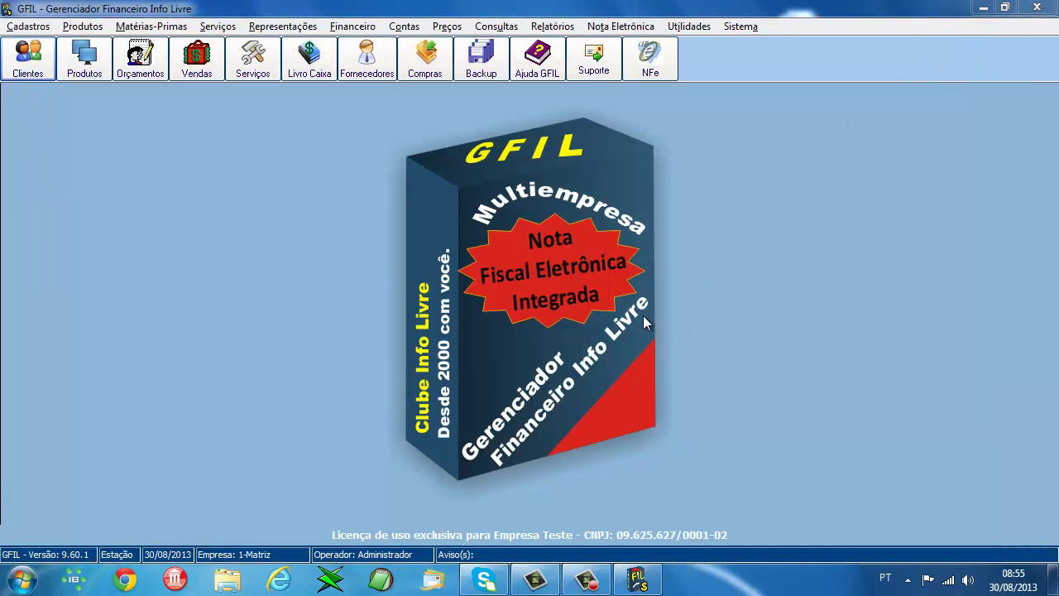